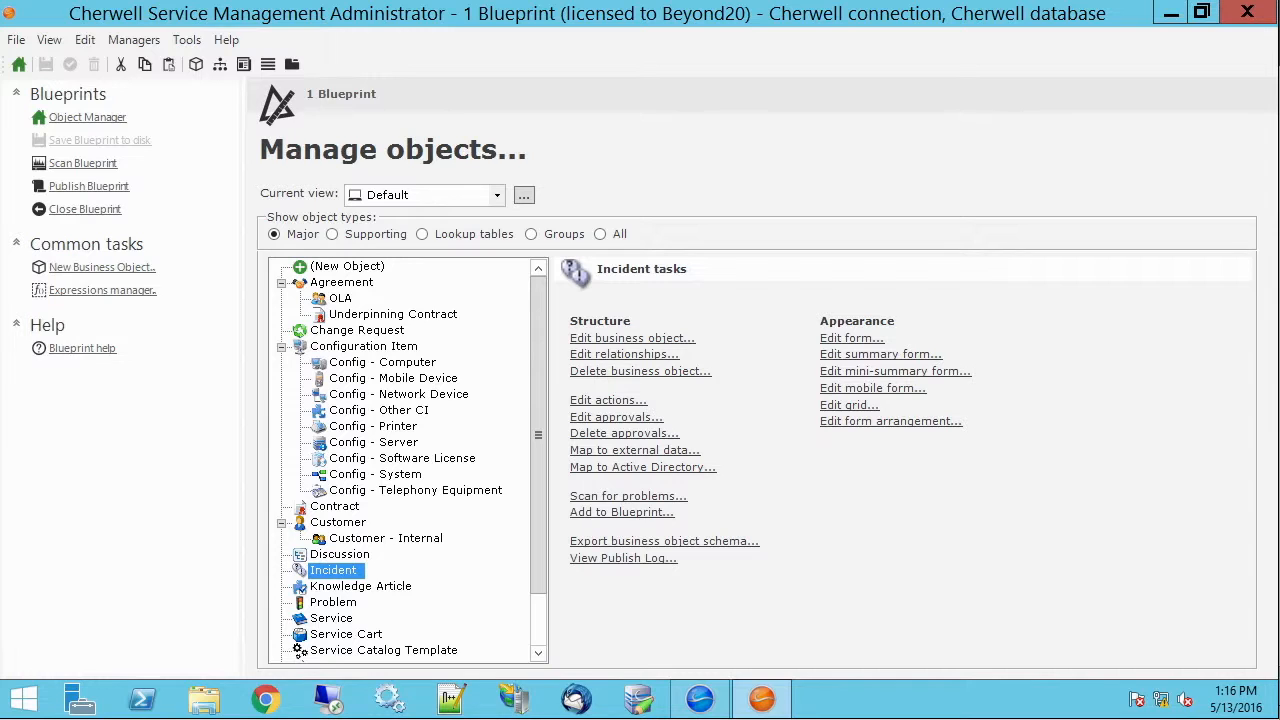
Switch to the Cherwell Service Management client and create a new incident
click(705, 698)
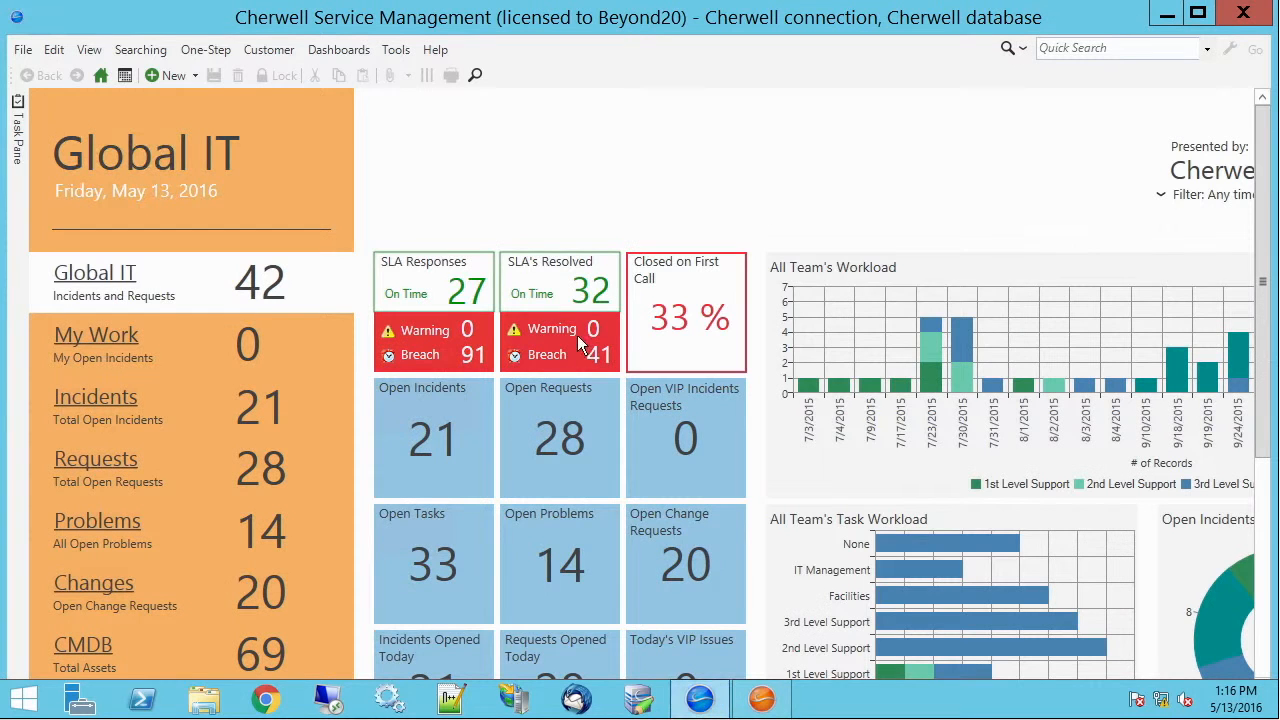
click(195, 76)
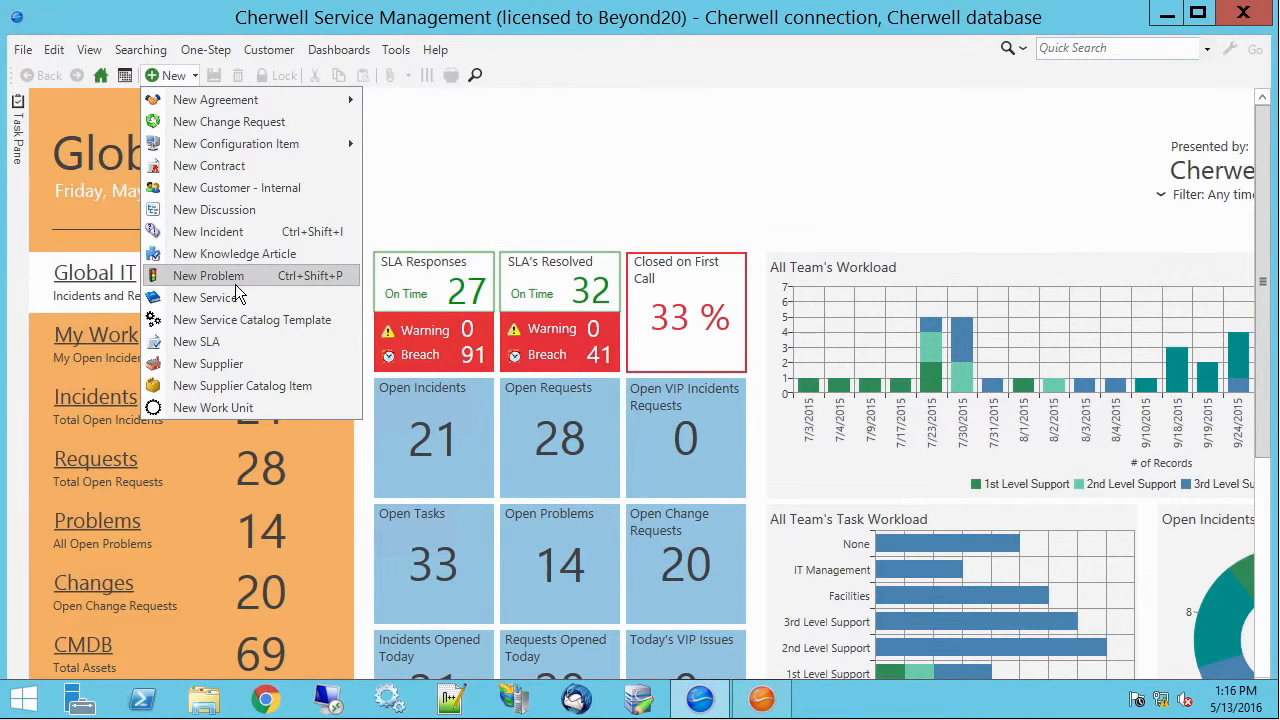
click(222, 232)
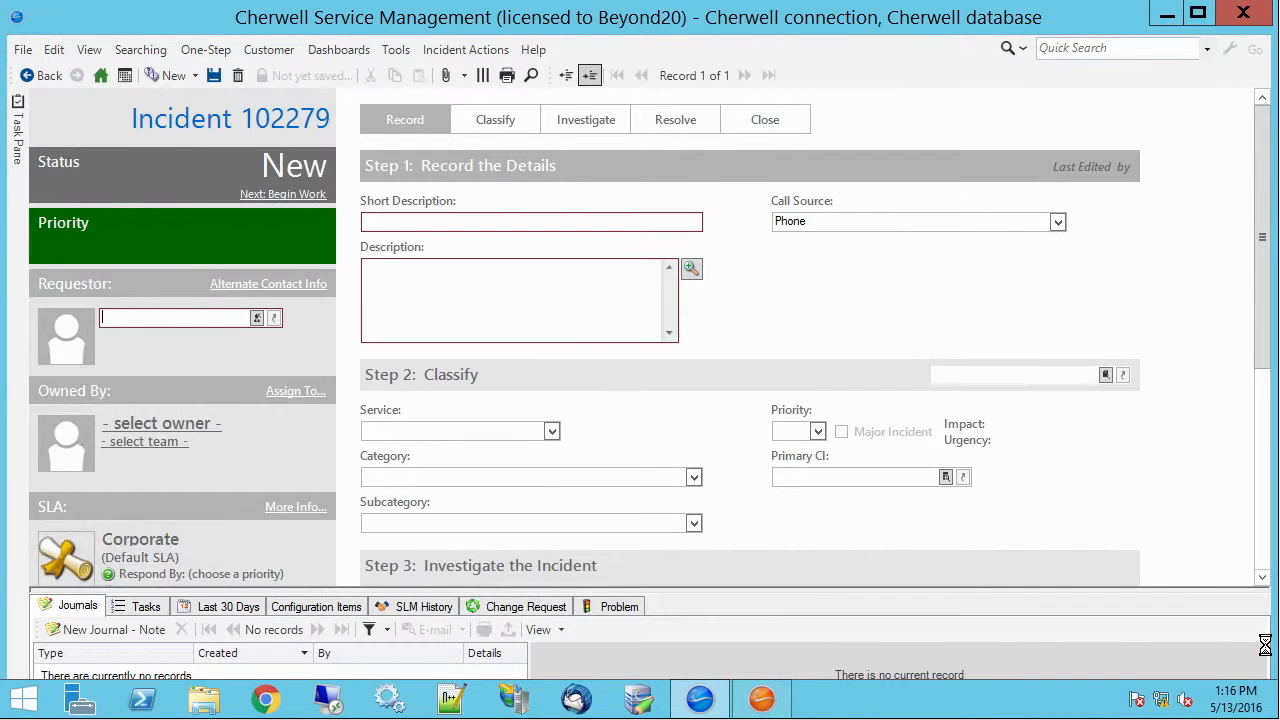
Set the new incident's service to Printing in the Classify section
click(1262, 578)
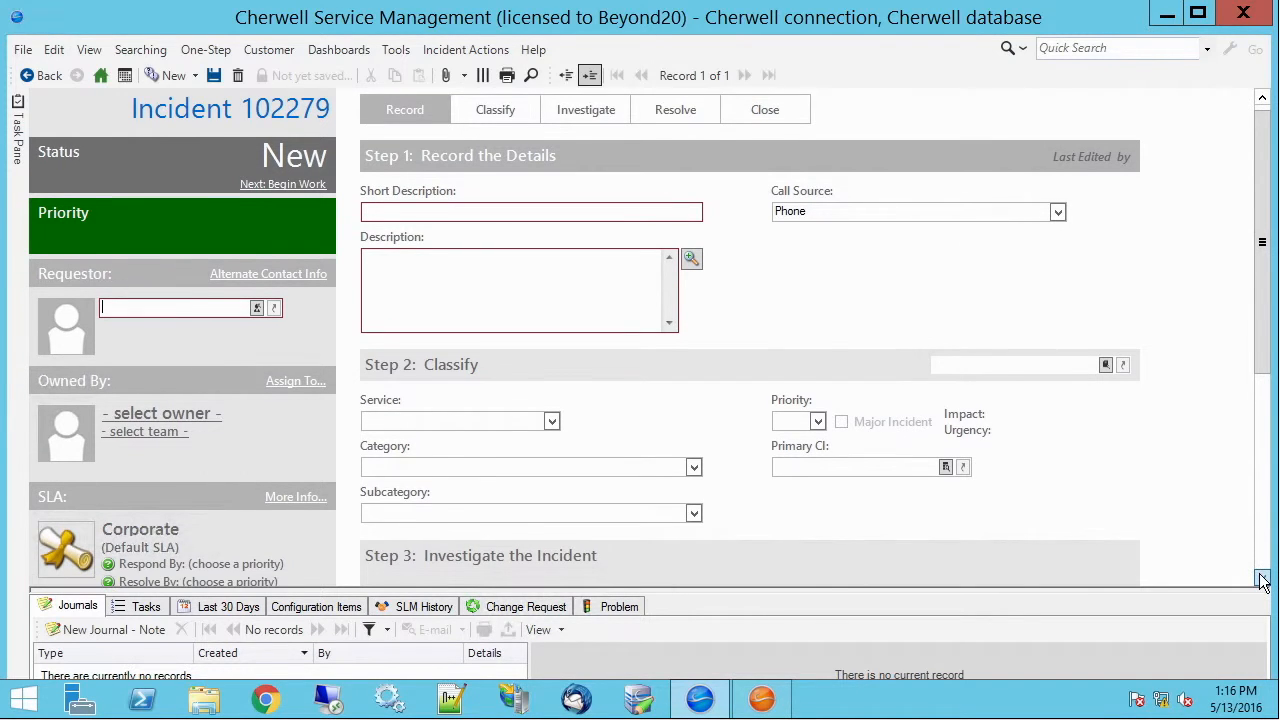
click(1262, 580)
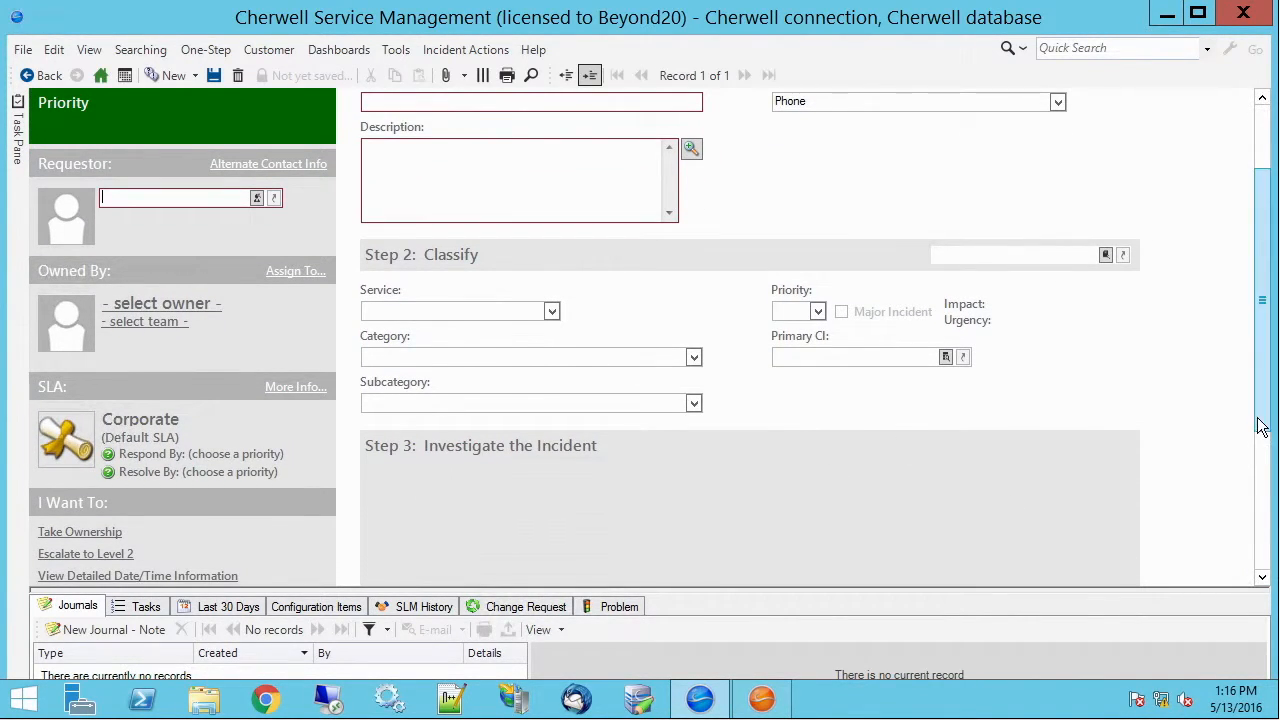
drag(1263, 425, 1267, 511)
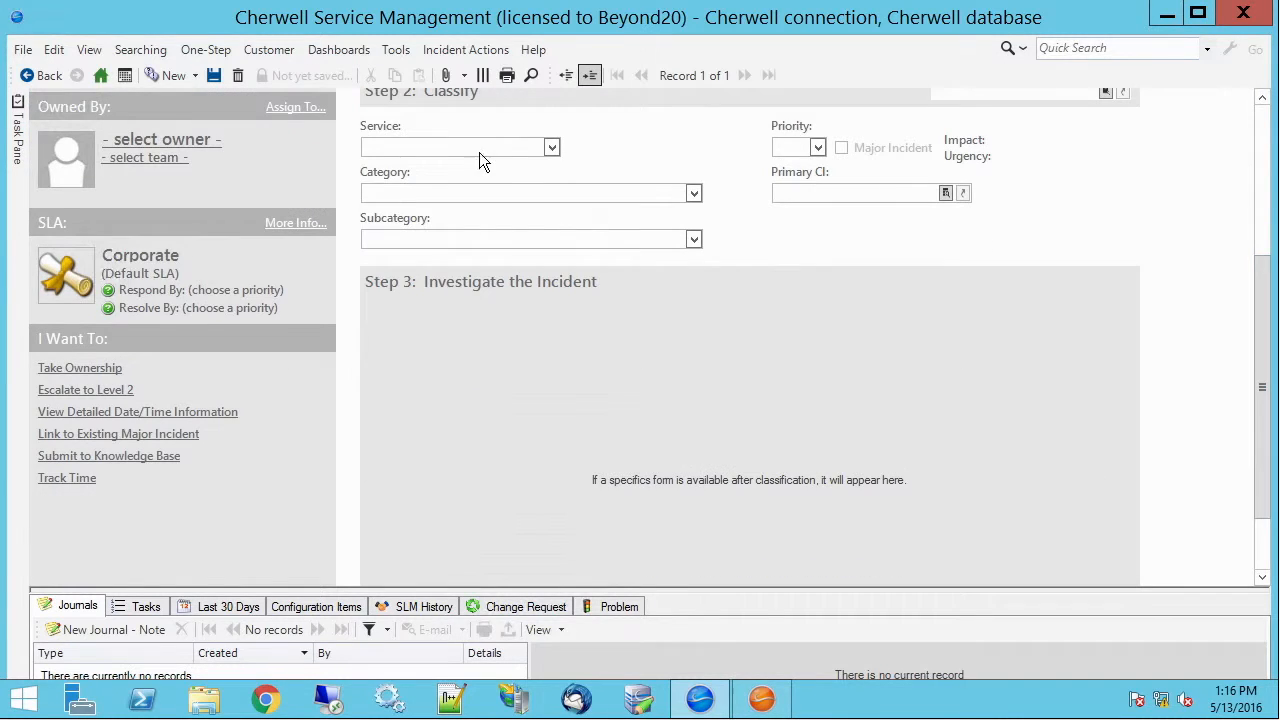
click(551, 148)
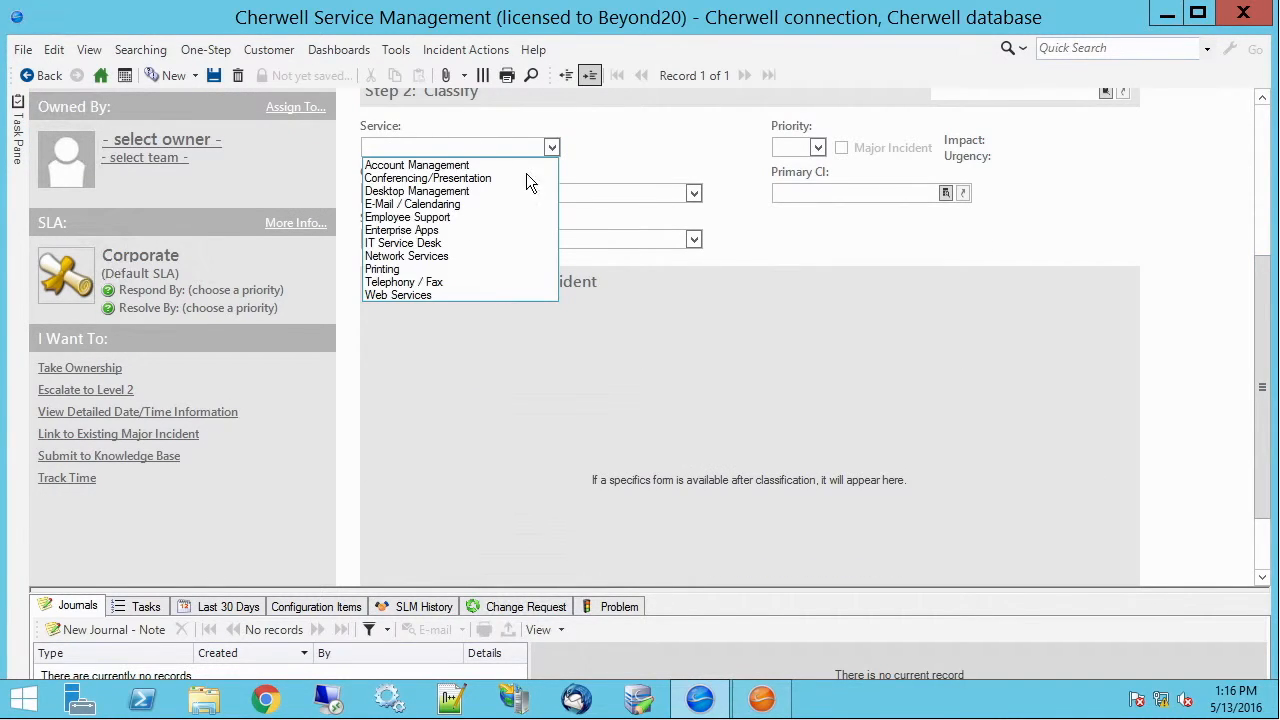
click(432, 266)
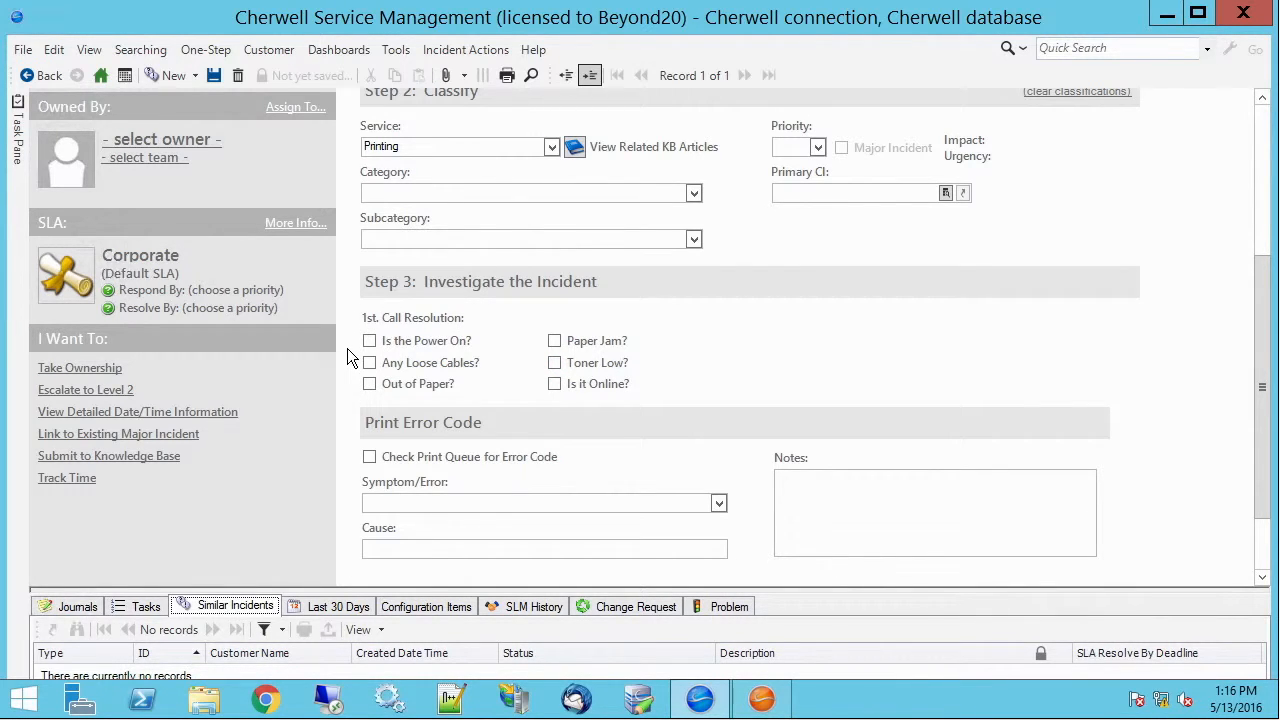
Switch the incident's service to E-Mail / Calendaring and back to Printing to compare their specifics forms
click(552, 147)
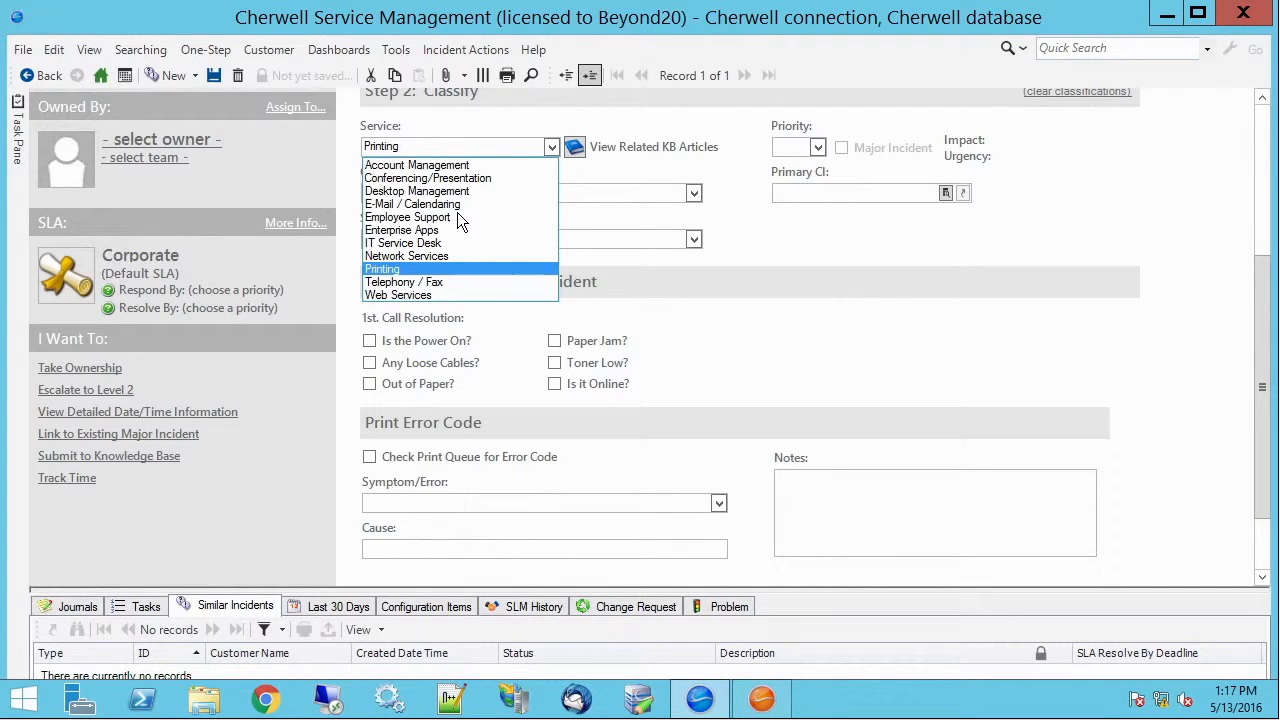
click(453, 205)
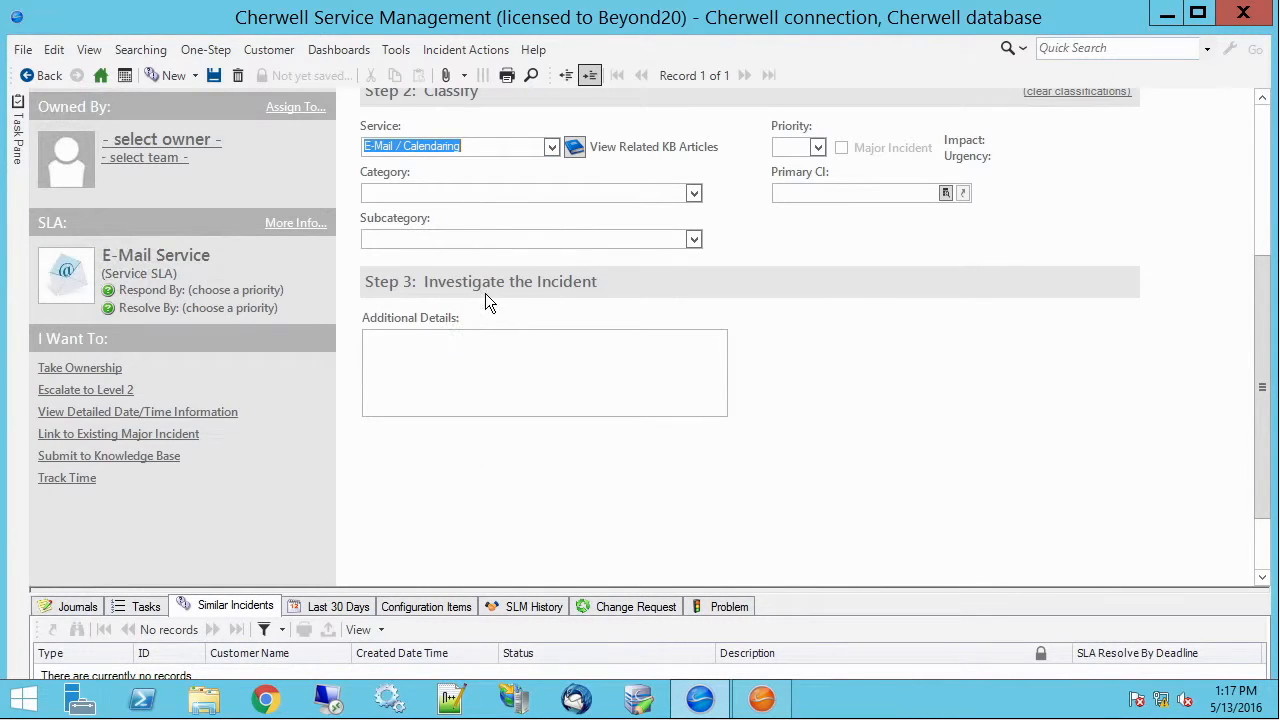
click(552, 147)
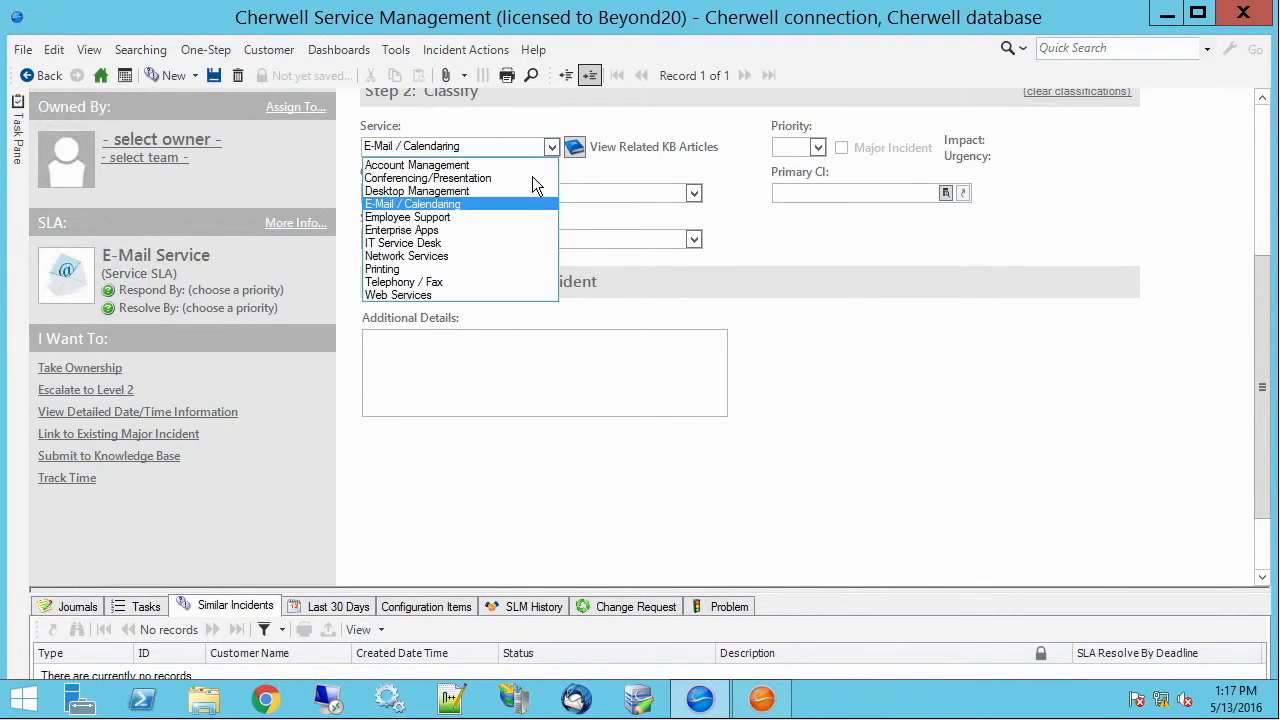
click(432, 270)
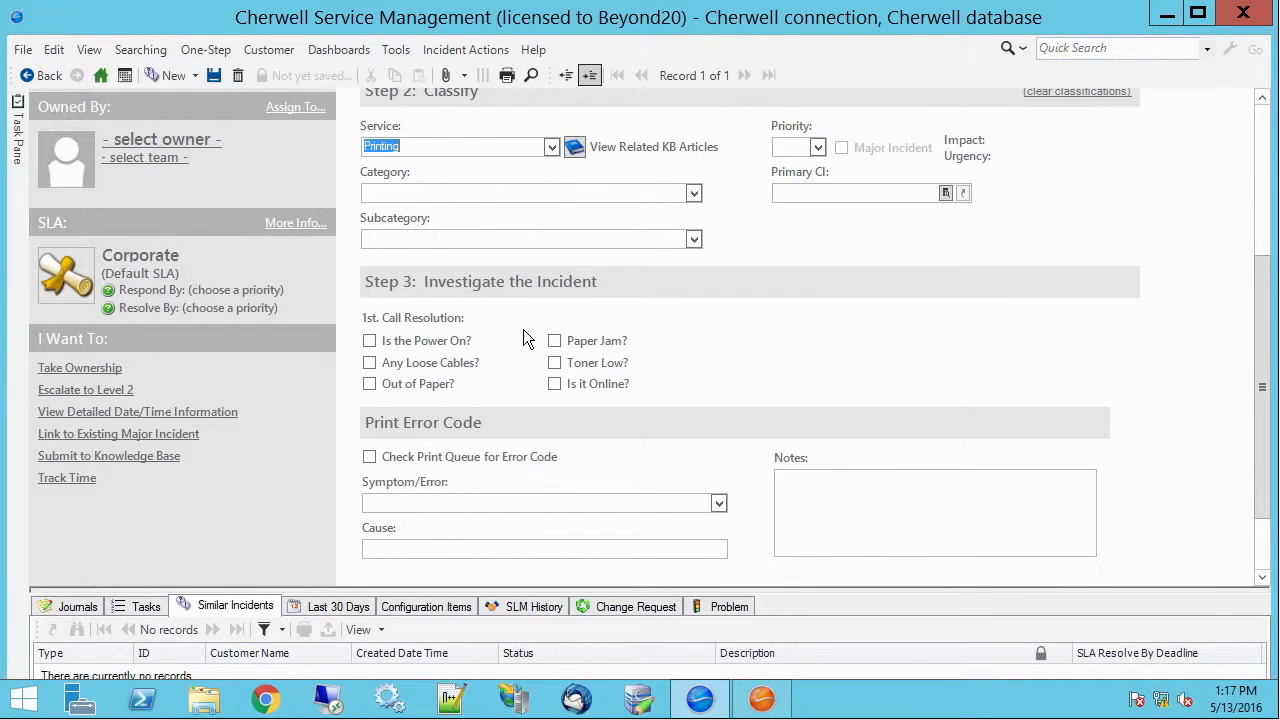
In the printing specifics form, check Is the Power On?, Any Loose Cables? and Check Print Queue for Error Code
drag(1265, 336, 1265, 374)
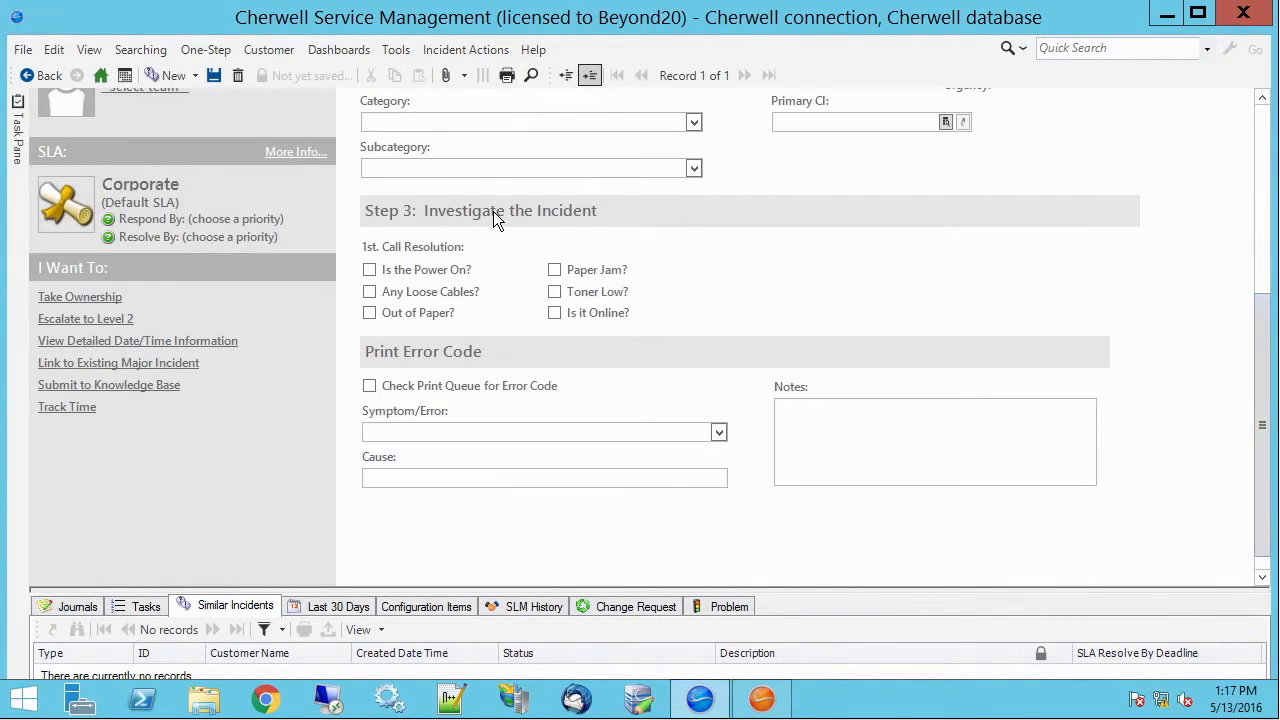
click(368, 270)
click(369, 292)
click(370, 386)
right_click(372, 386)
click(661, 399)
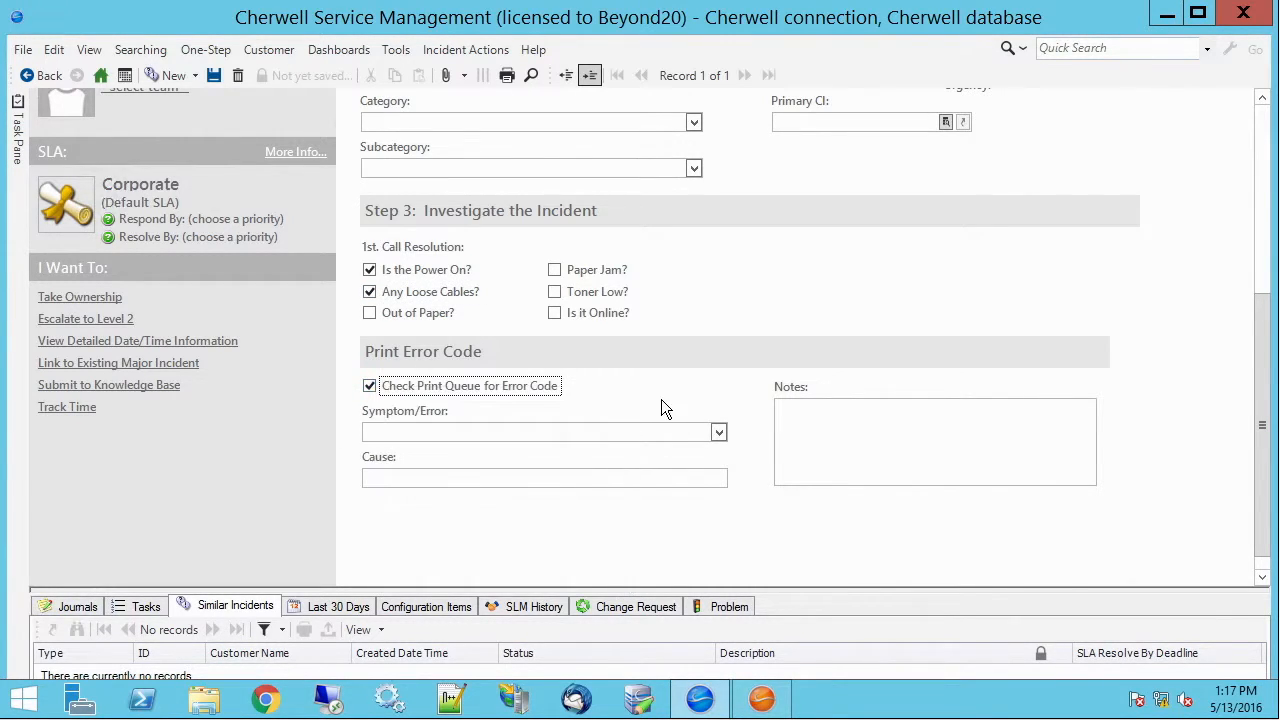
Set the print error's Symptom/Error to 80 with the cause Install Maintenance Kit
click(717, 432)
click(543, 484)
click(498, 480)
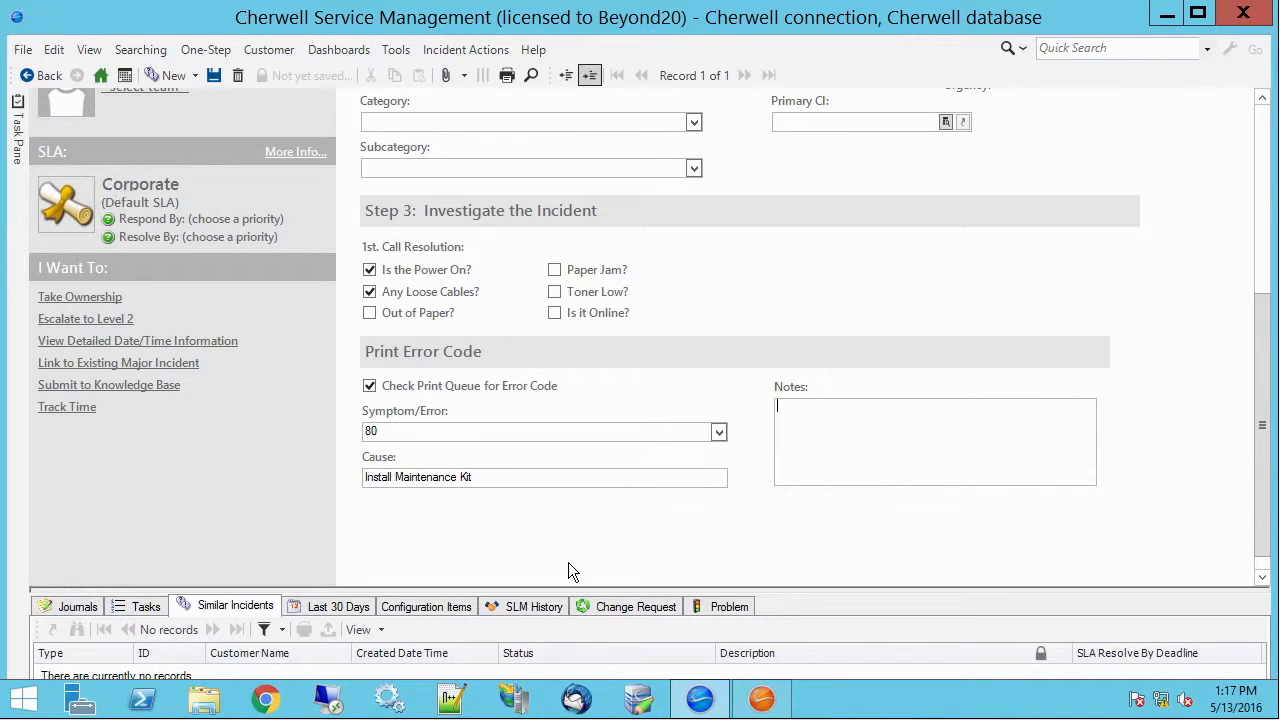
Switch to Cherwell Service Management Administrator and open the Group Map Manager
mouse_move(761, 698)
click(1262, 97)
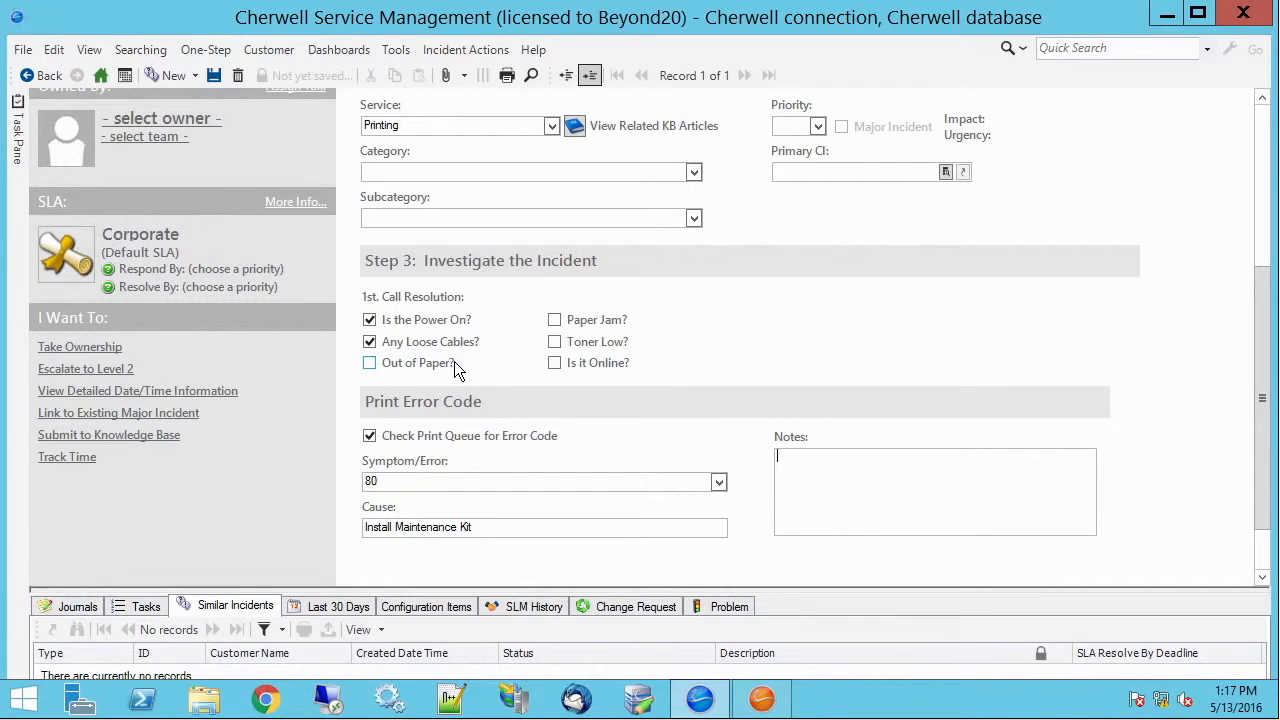
click(763, 700)
click(140, 40)
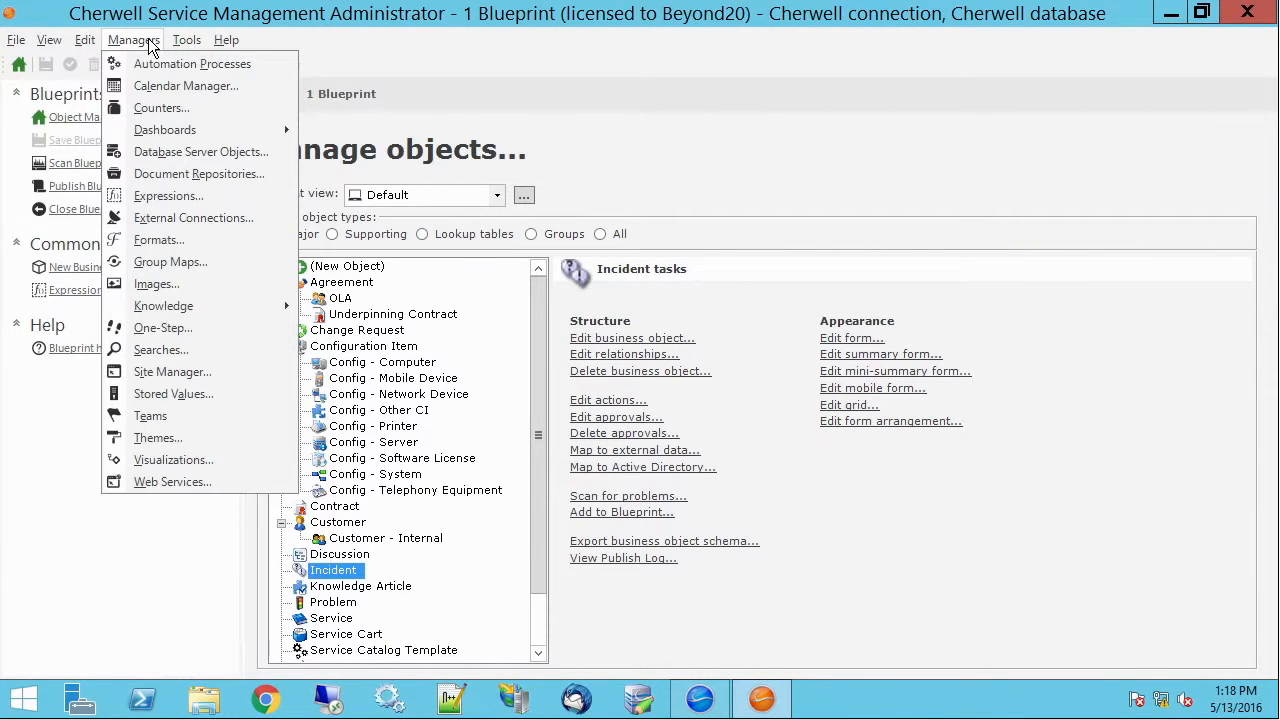
click(204, 257)
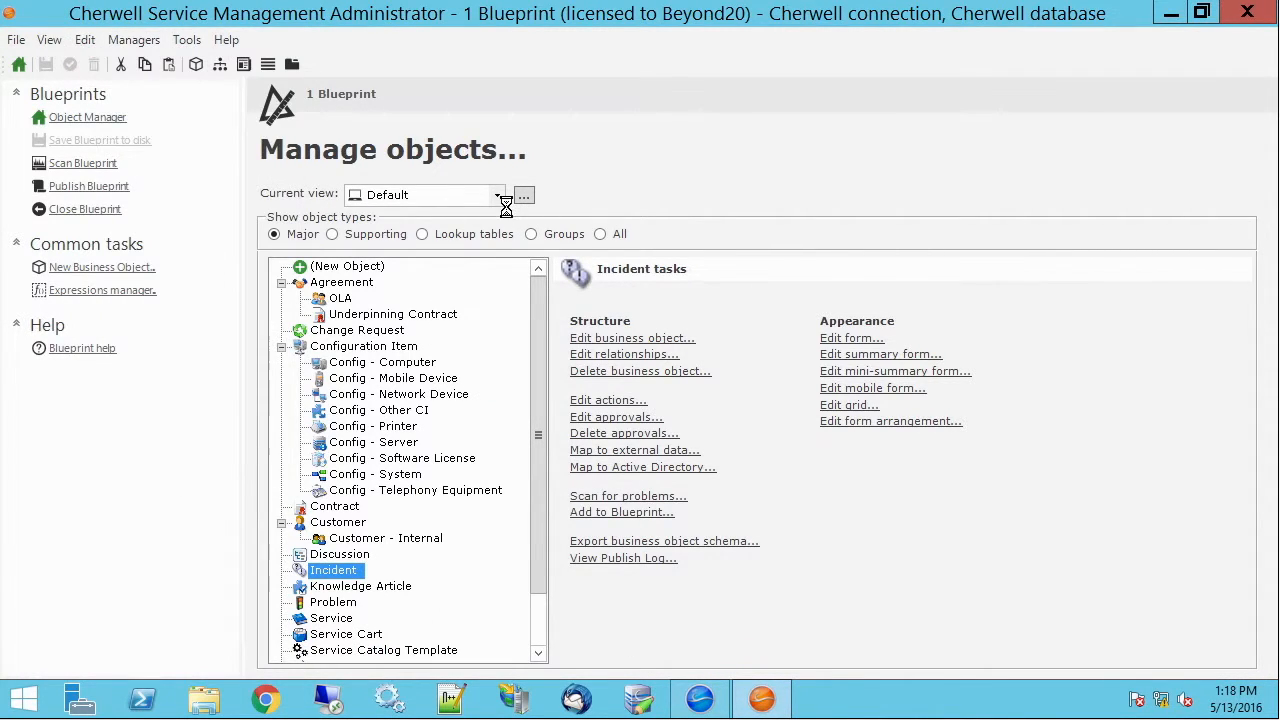
drag(734, 262, 496, 135)
Open the Incident group map Specifics for editing and enlarge its editor to show the full mappings
click(612, 258)
right_click(612, 258)
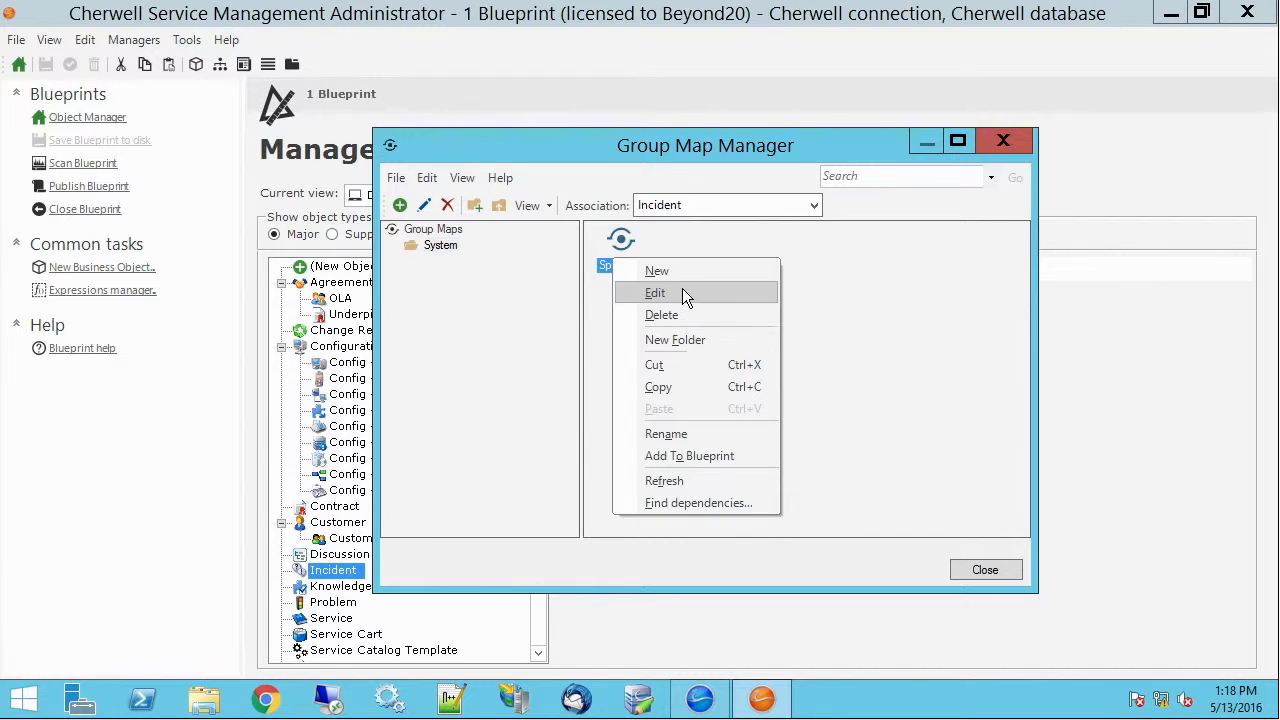
click(682, 288)
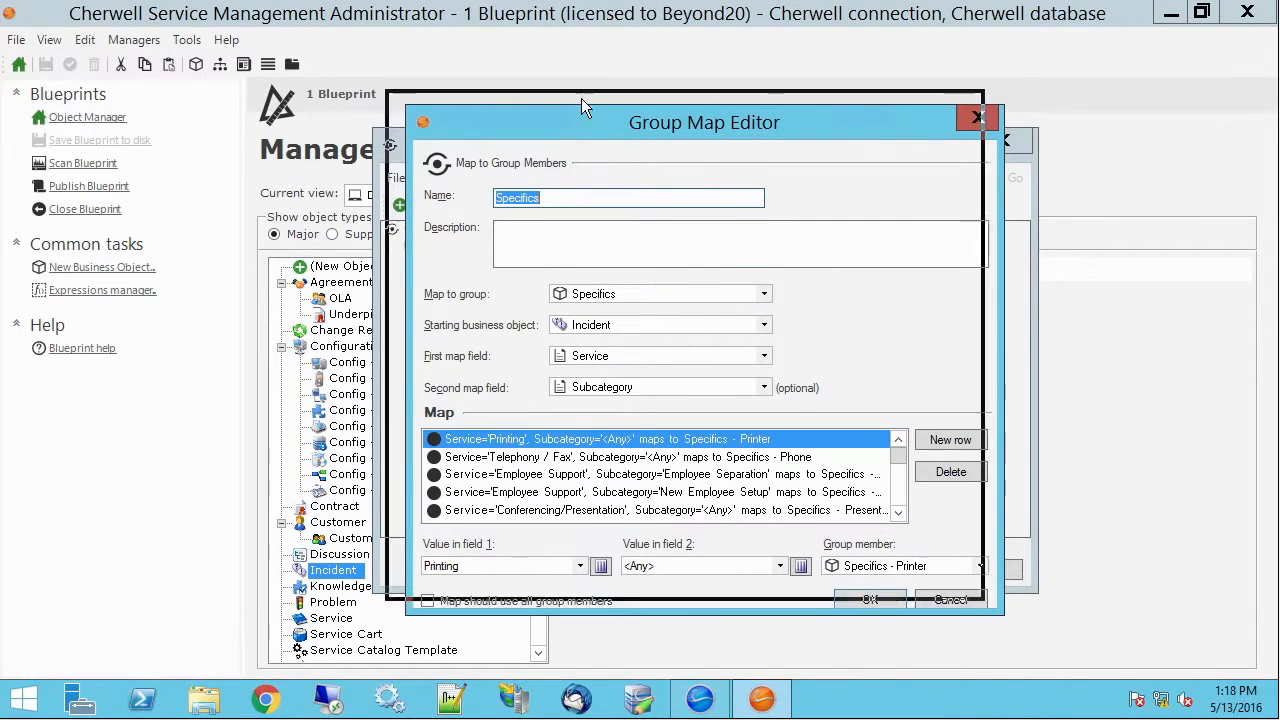
drag(583, 102, 515, 47)
drag(936, 550, 1090, 550)
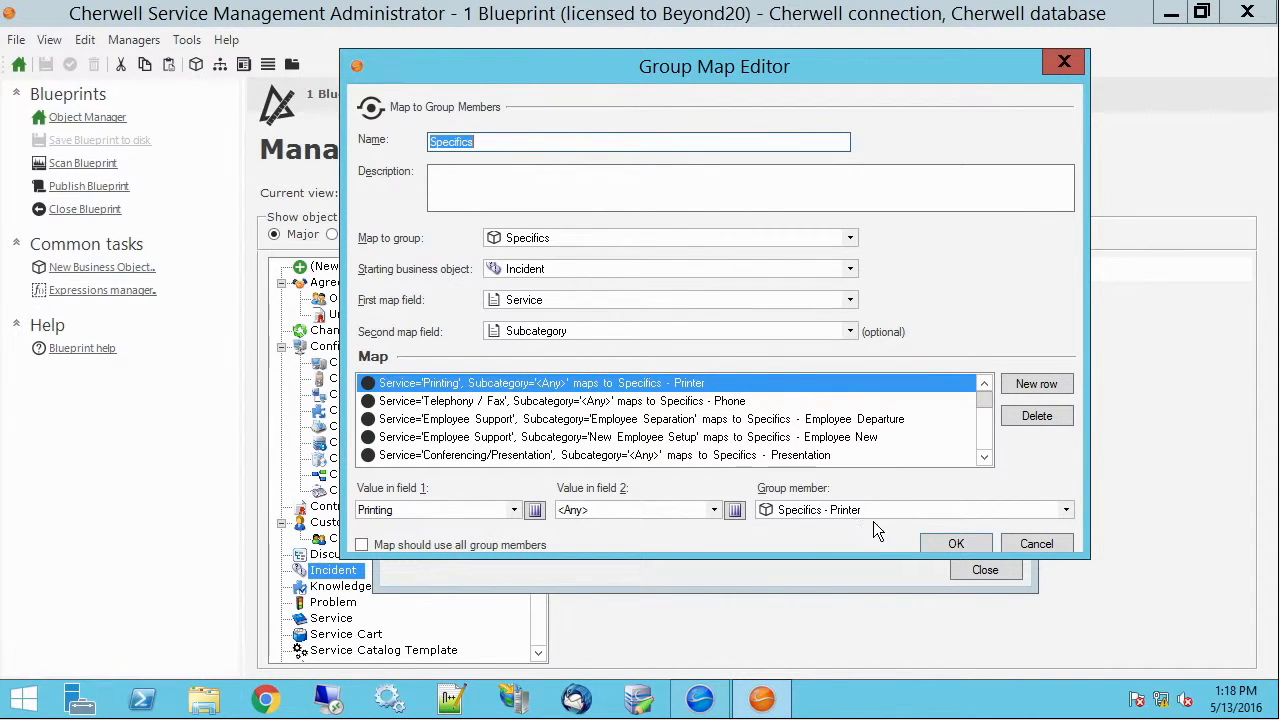
Review the group members available for the Printing mapping, leaving the map unchanged, and close the Group Map Manager
click(1067, 510)
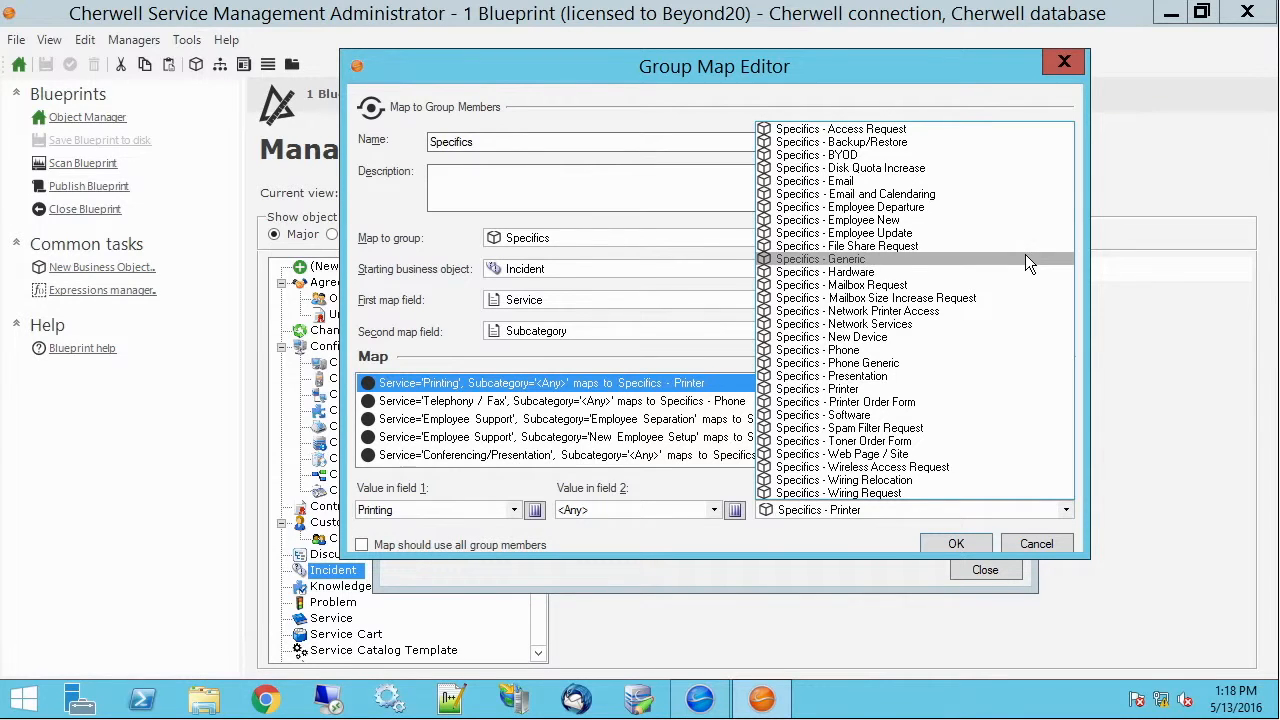
click(817, 78)
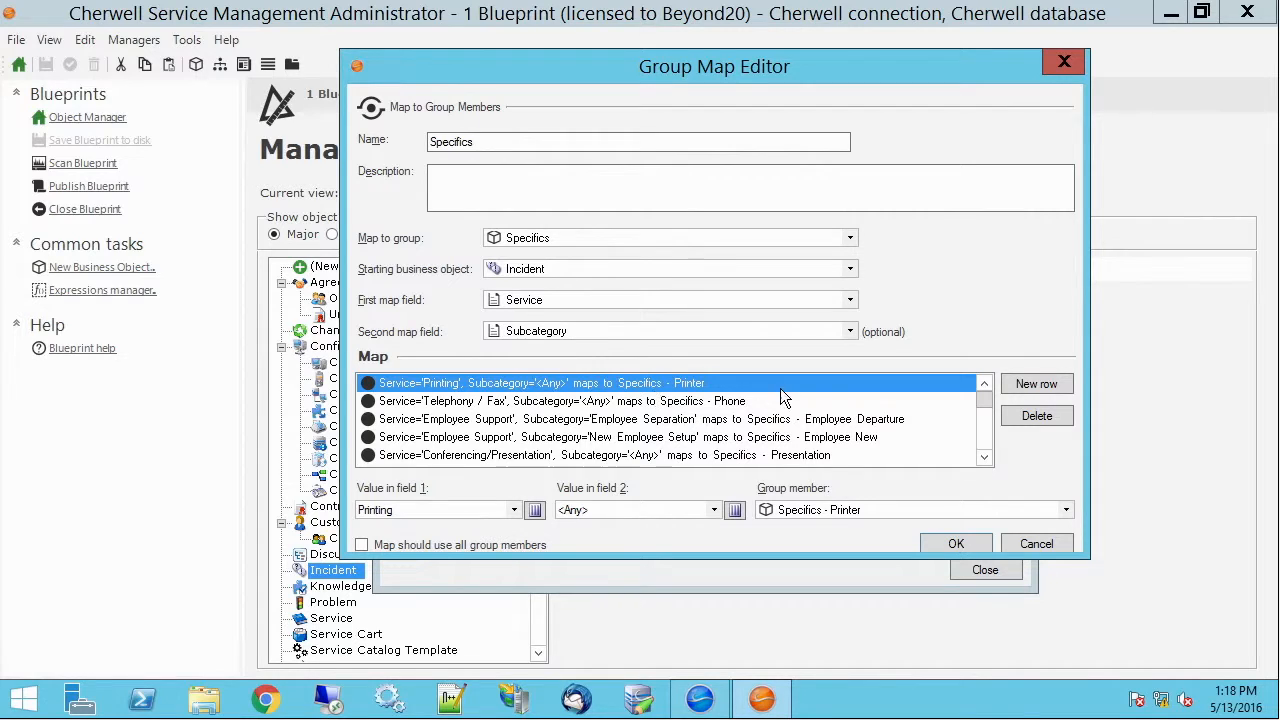
click(1048, 540)
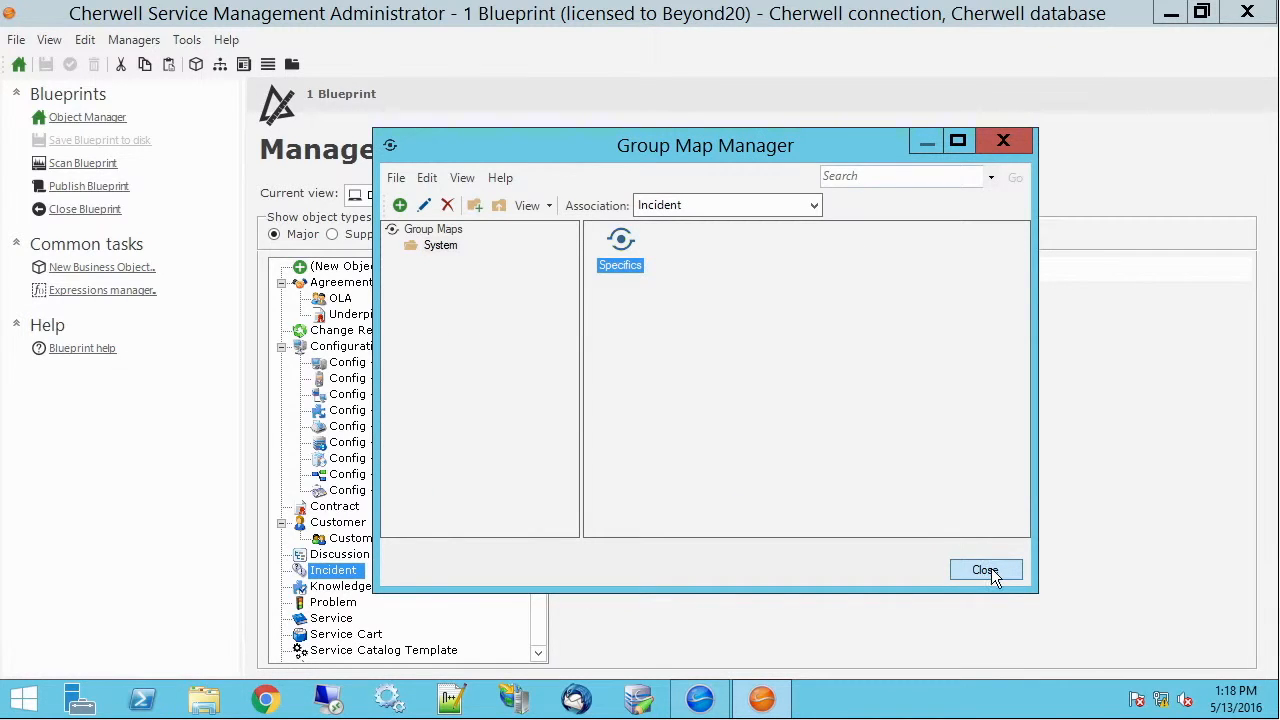
click(985, 570)
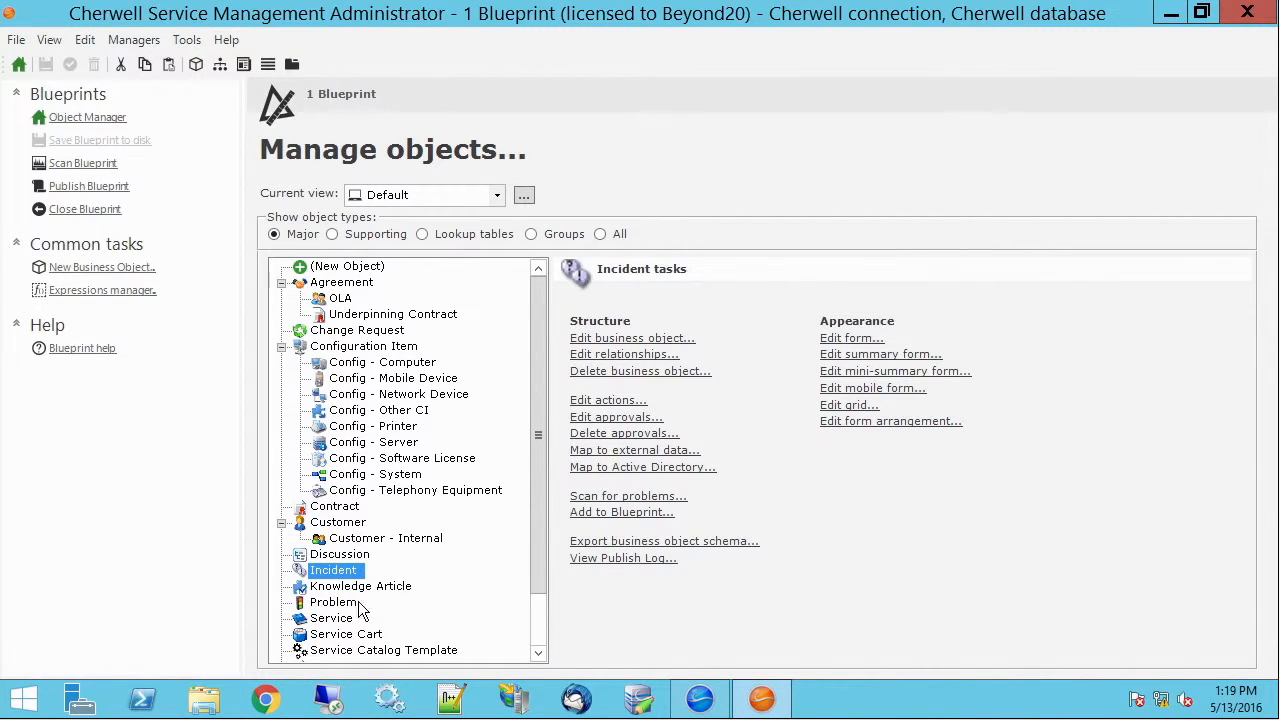
Open the Incident business object for editing and sort its fields alphabetically by name
click(633, 339)
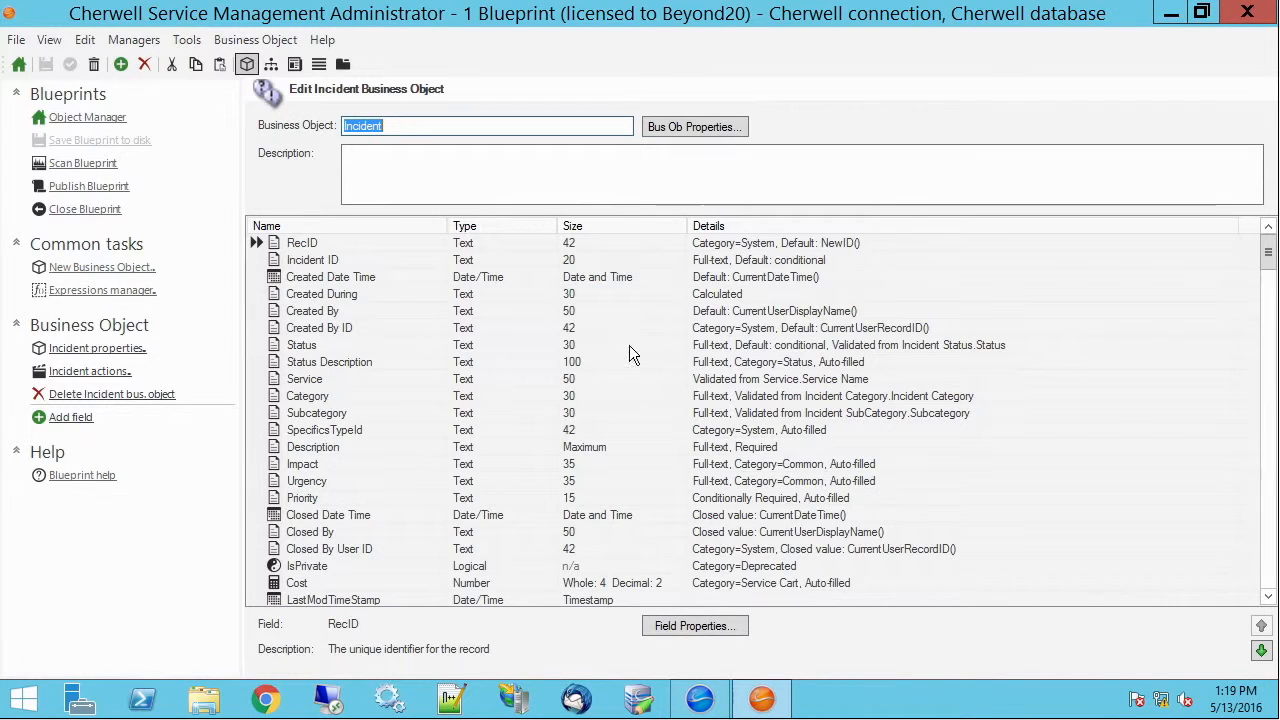
drag(1267, 252, 1272, 585)
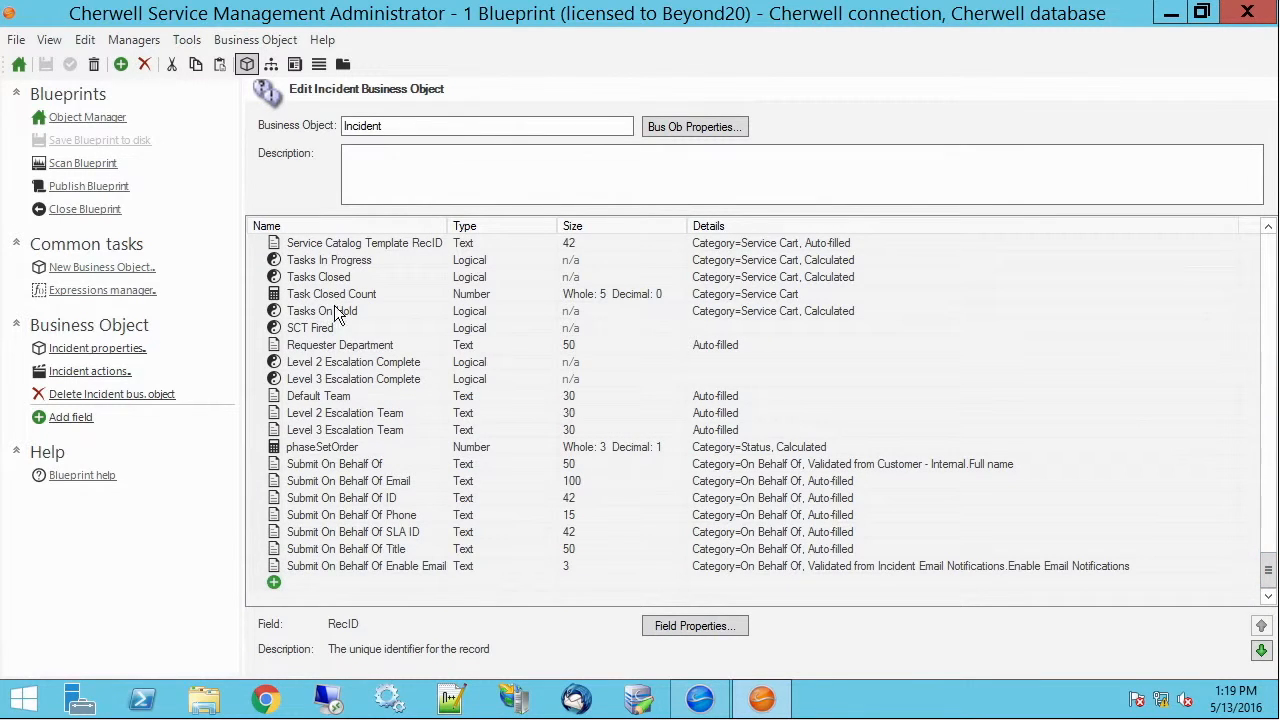
click(330, 227)
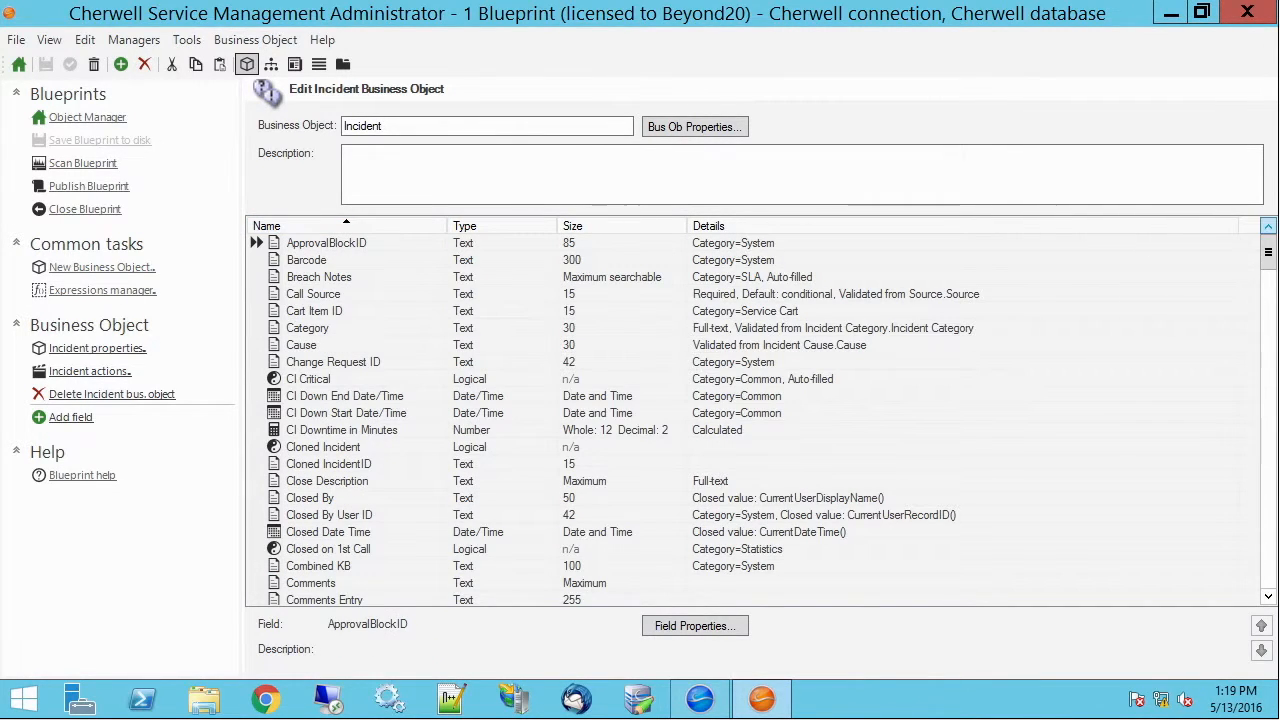
Open the SpecificsTypeId field's validation and auto-population properties and examine which group map populates it
drag(1263, 345, 1253, 573)
scroll(333, 405, up, 9)
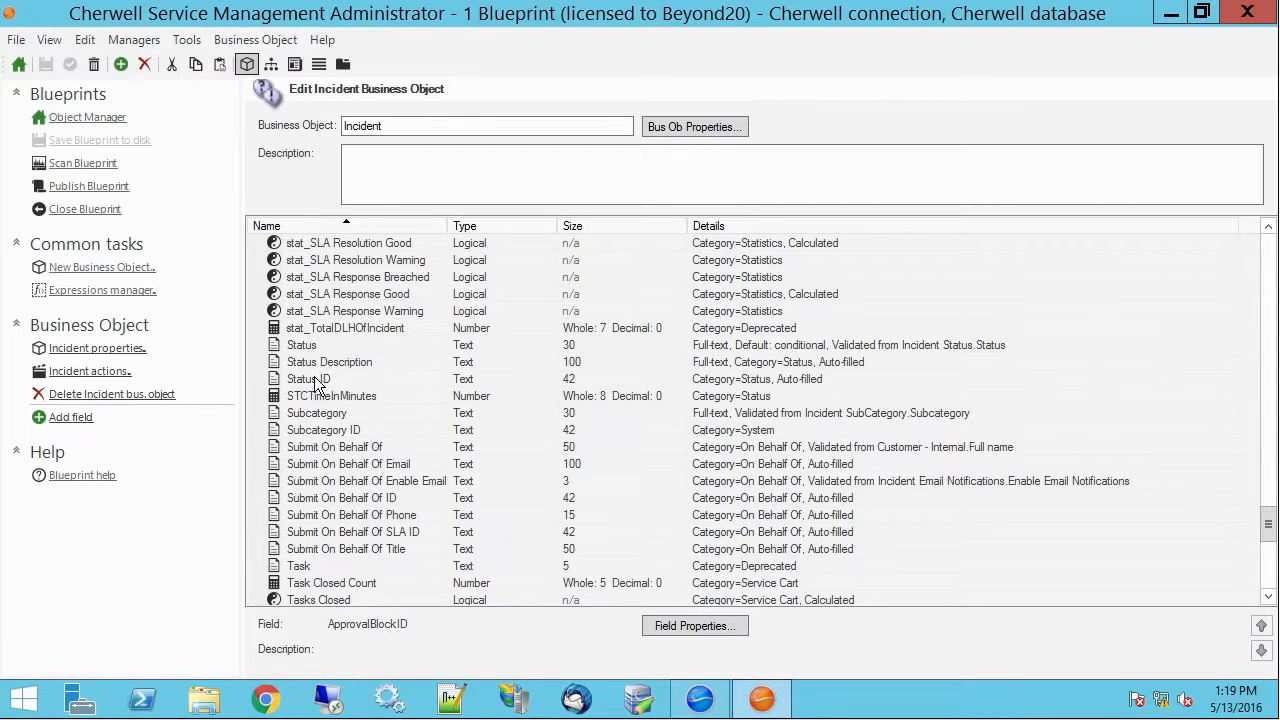
scroll(313, 336, up, 7)
scroll(313, 336, up, 5)
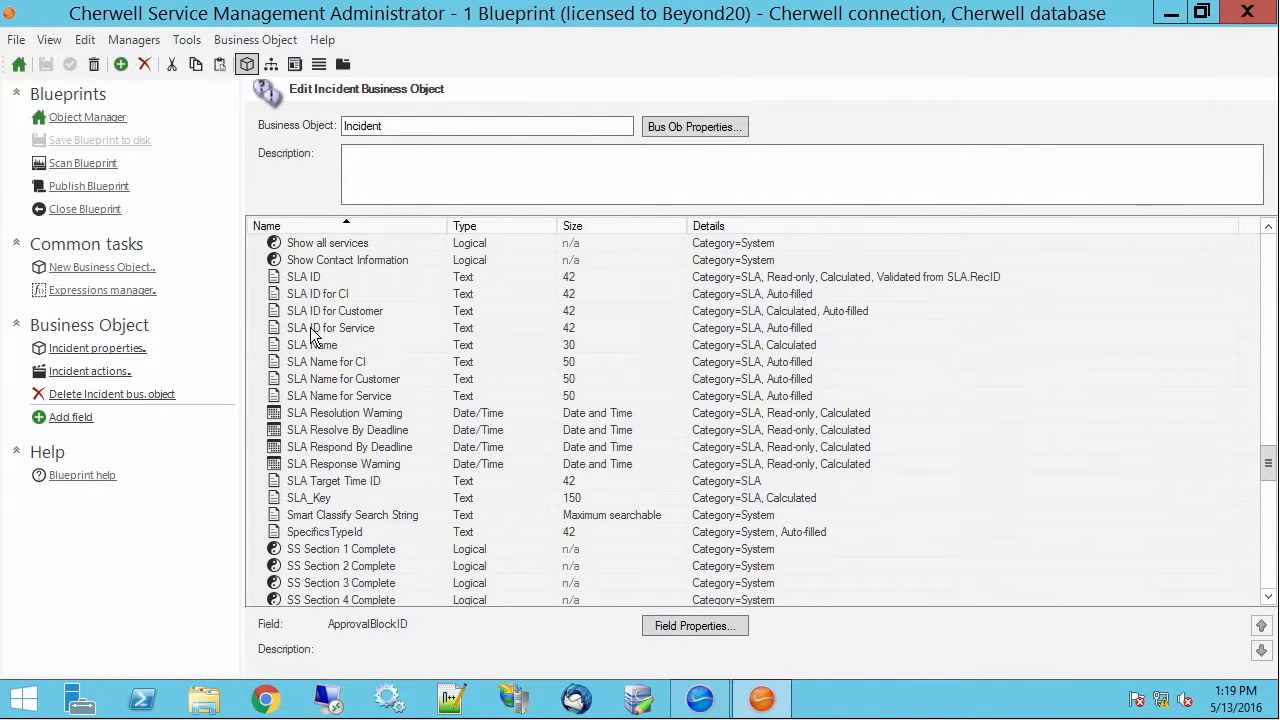
click(280, 537)
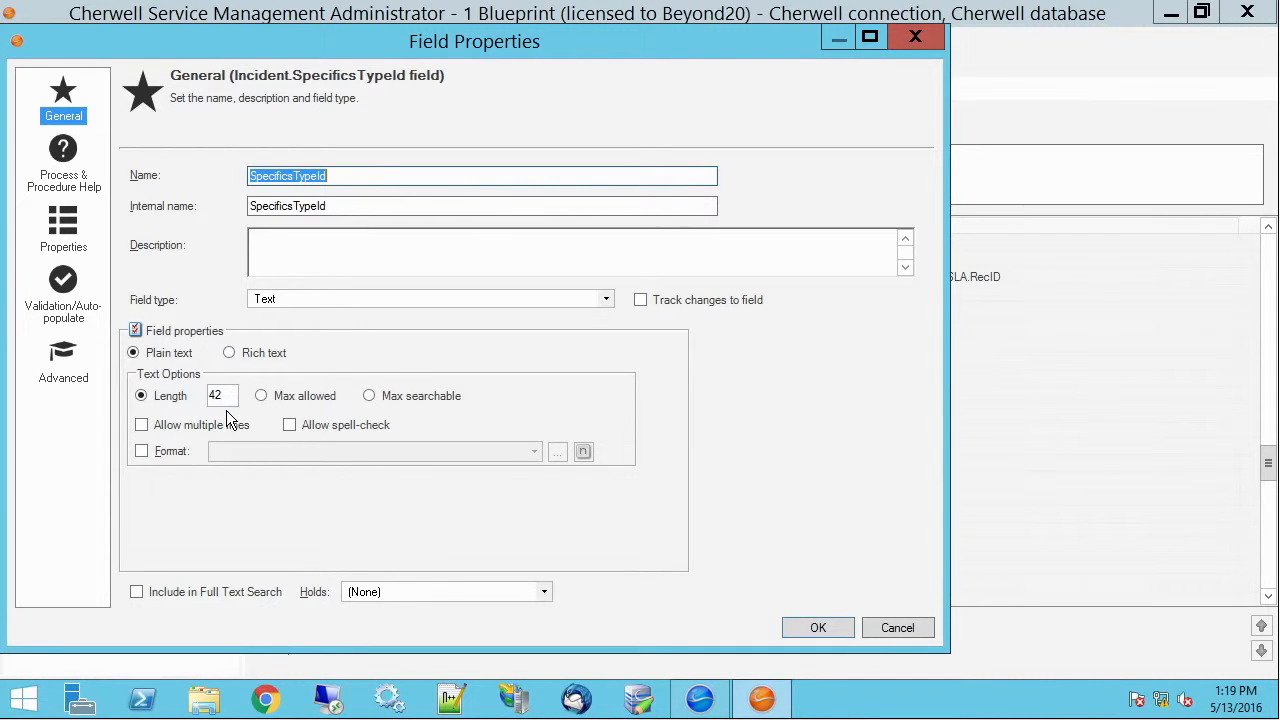
click(74, 312)
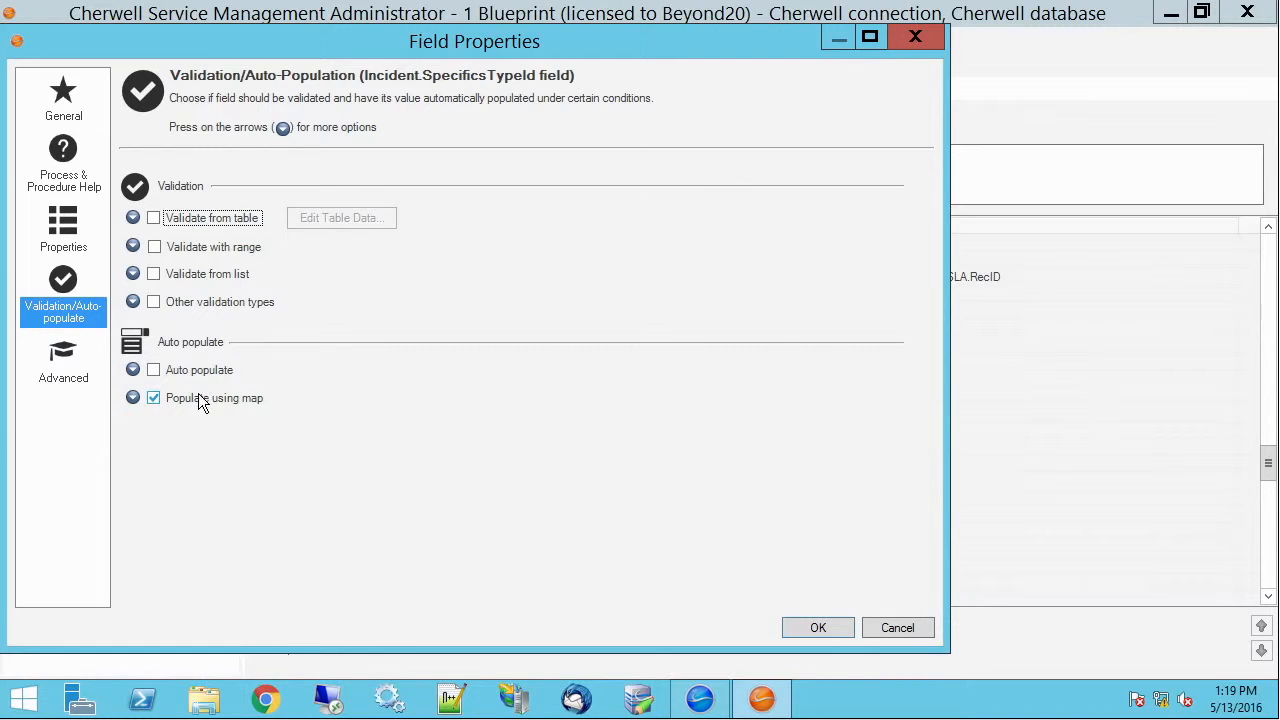
click(133, 397)
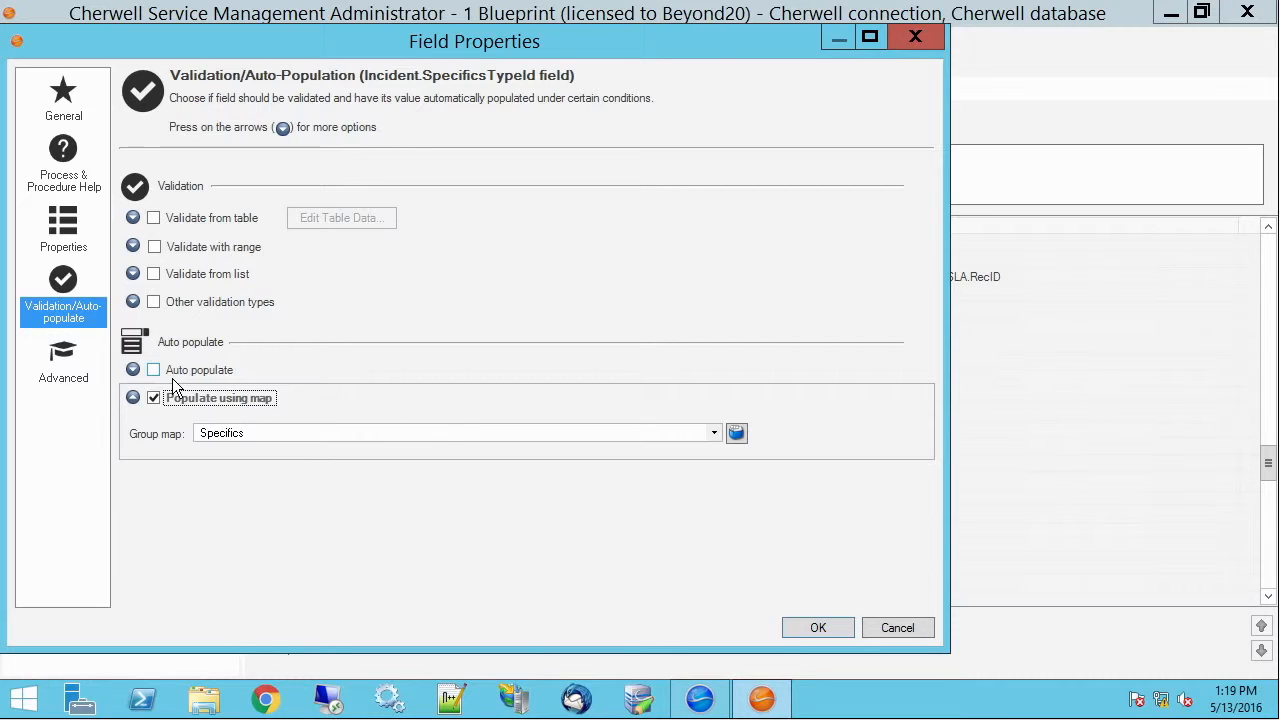
Try validating the SpecificsTypeId field by business object name against members of the Specifics group, and discard the changes
click(134, 303)
click(134, 302)
click(155, 302)
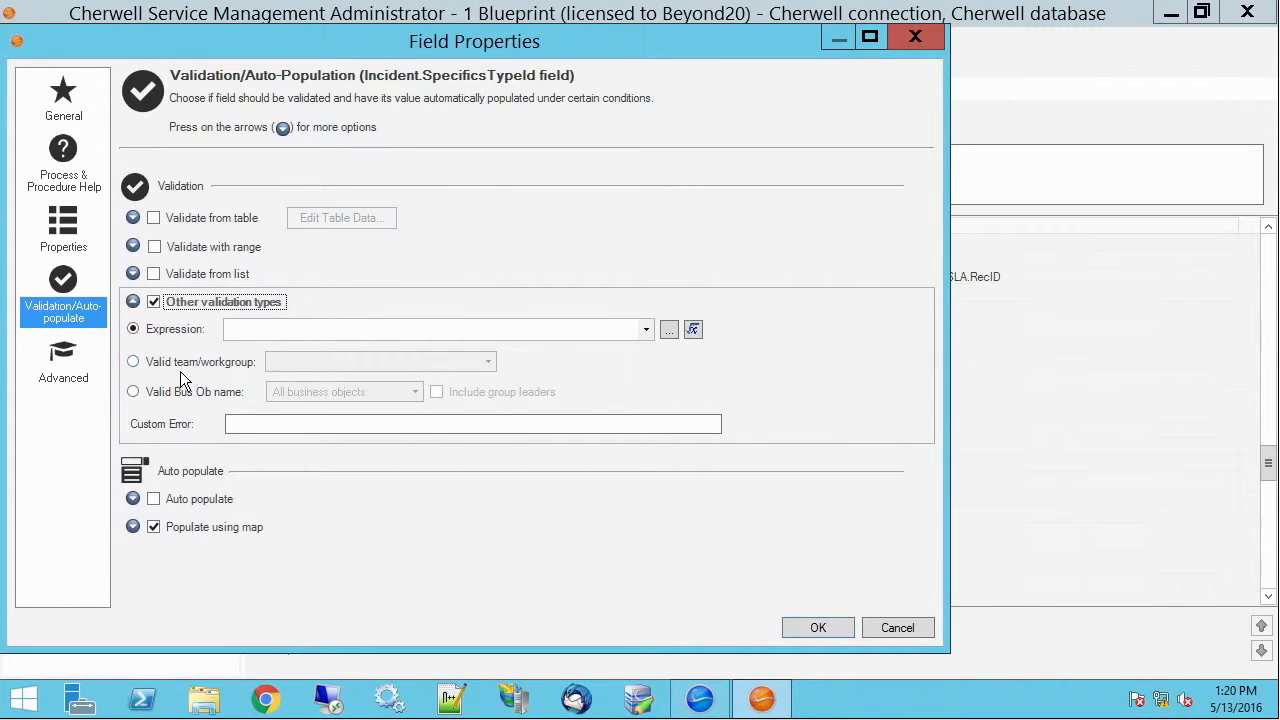
click(133, 392)
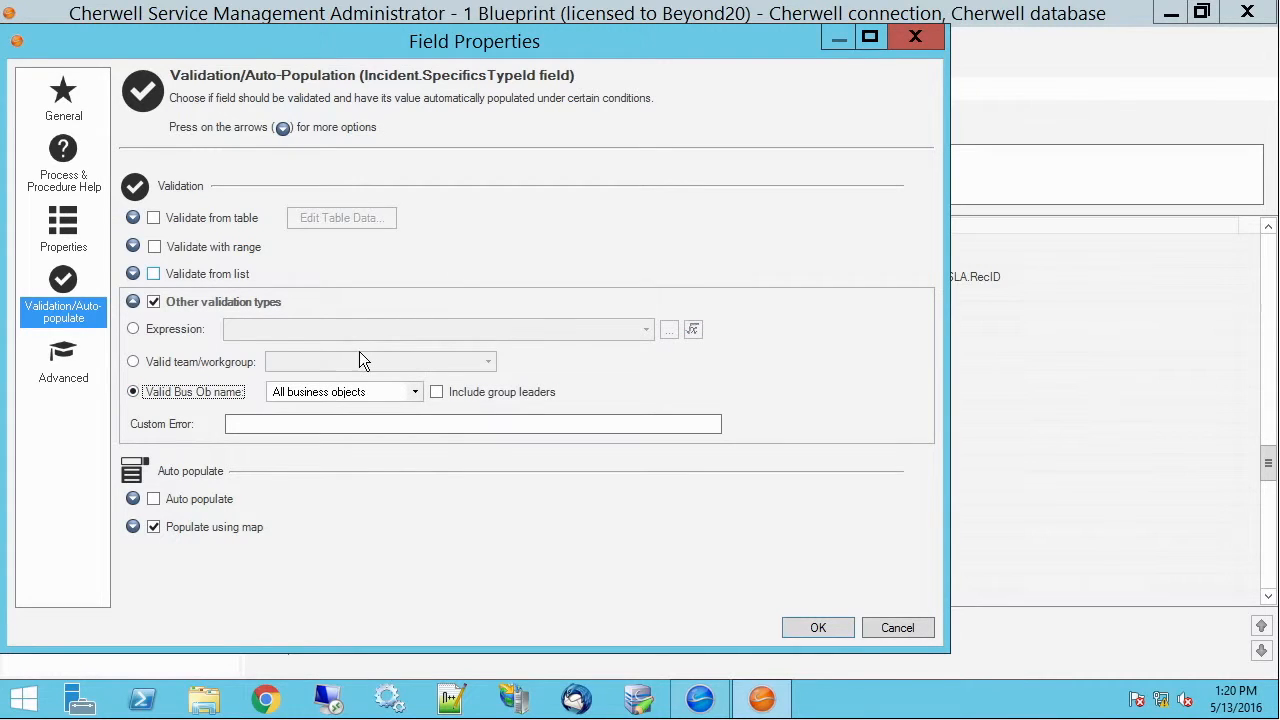
click(416, 392)
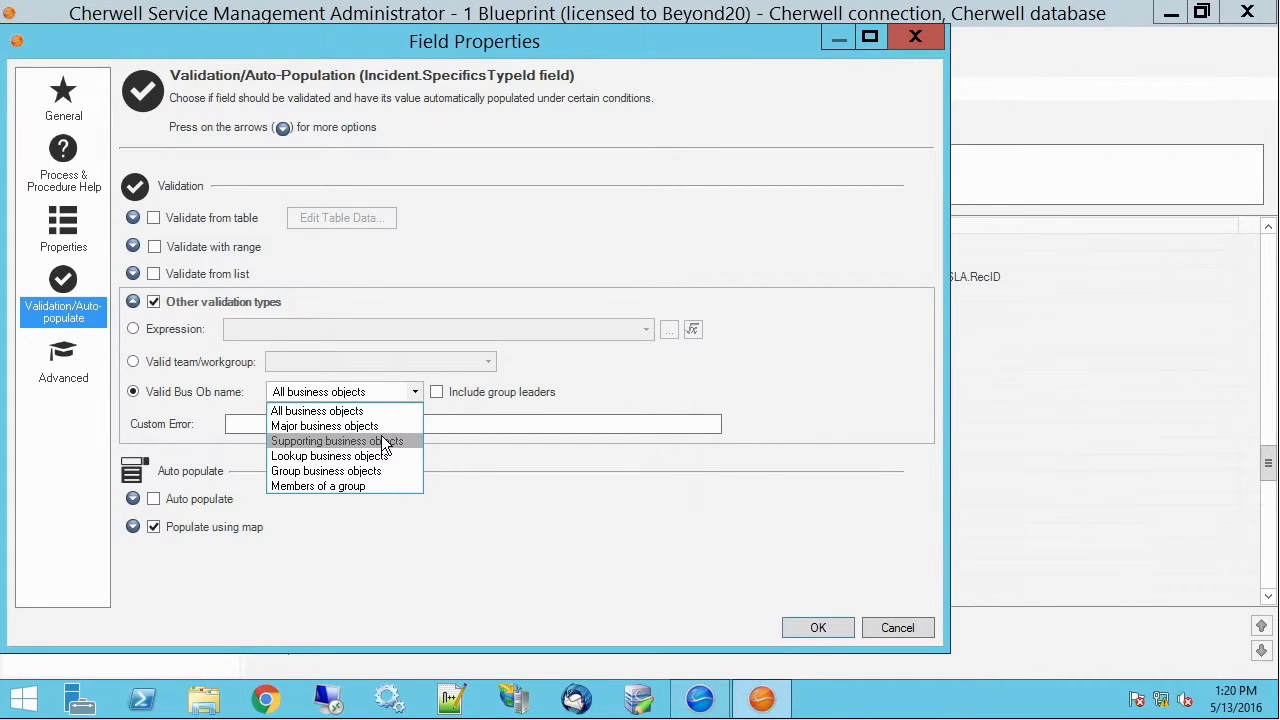
click(370, 487)
click(571, 392)
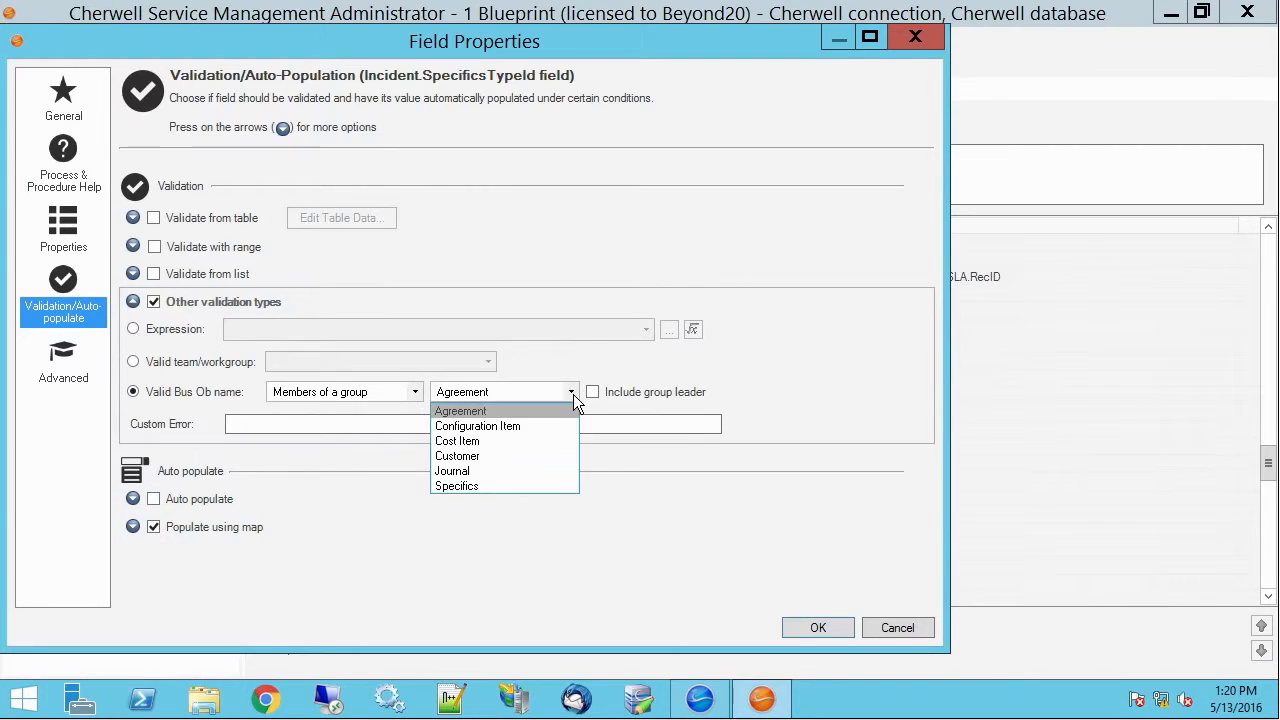
click(515, 485)
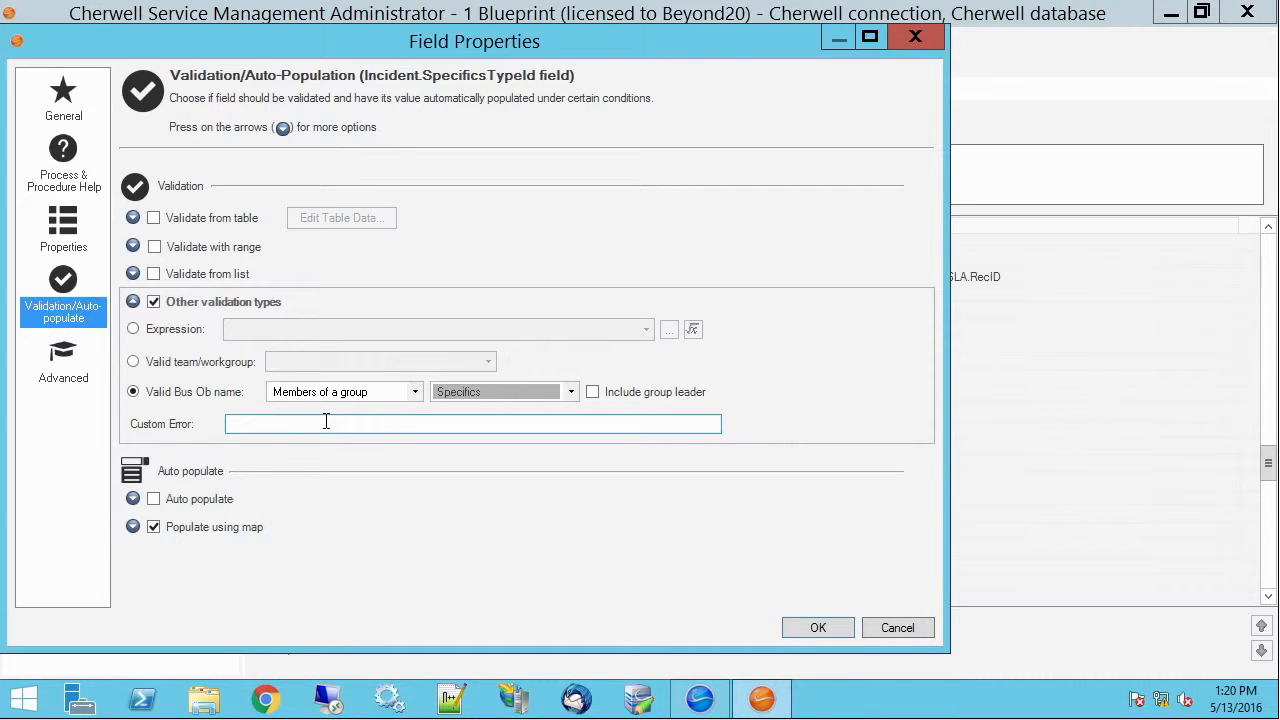
click(153, 301)
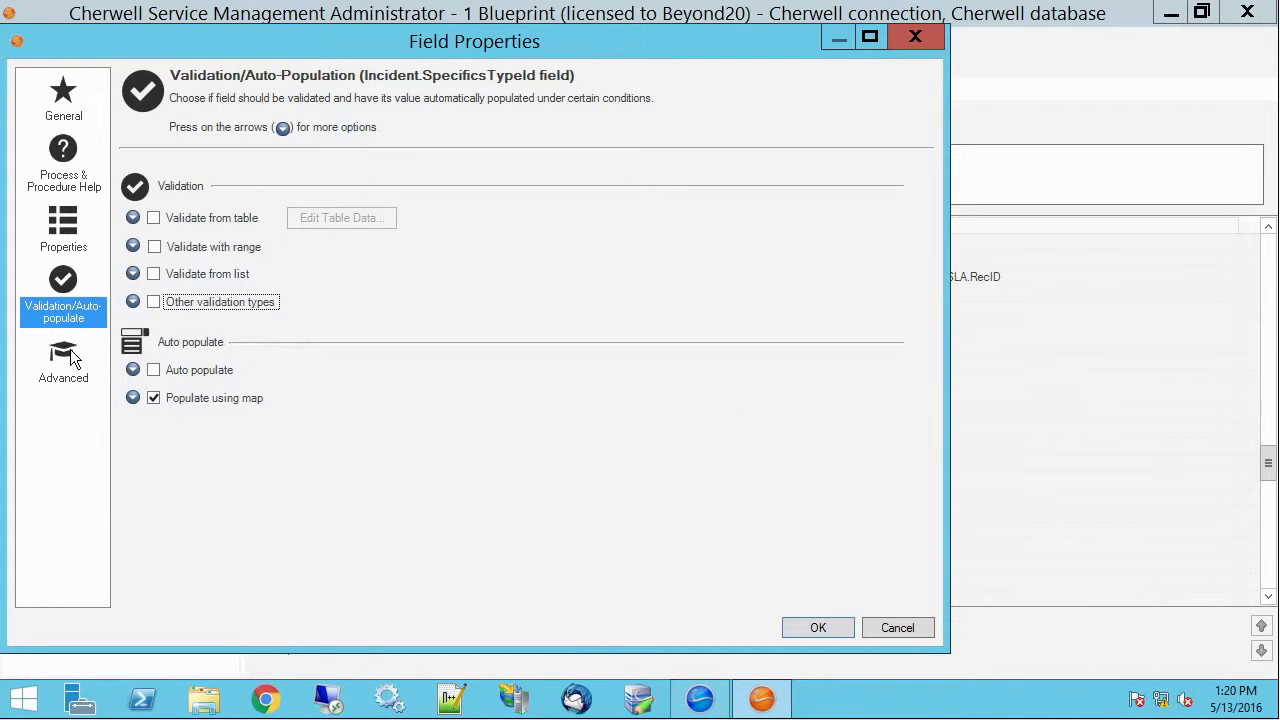
click(898, 627)
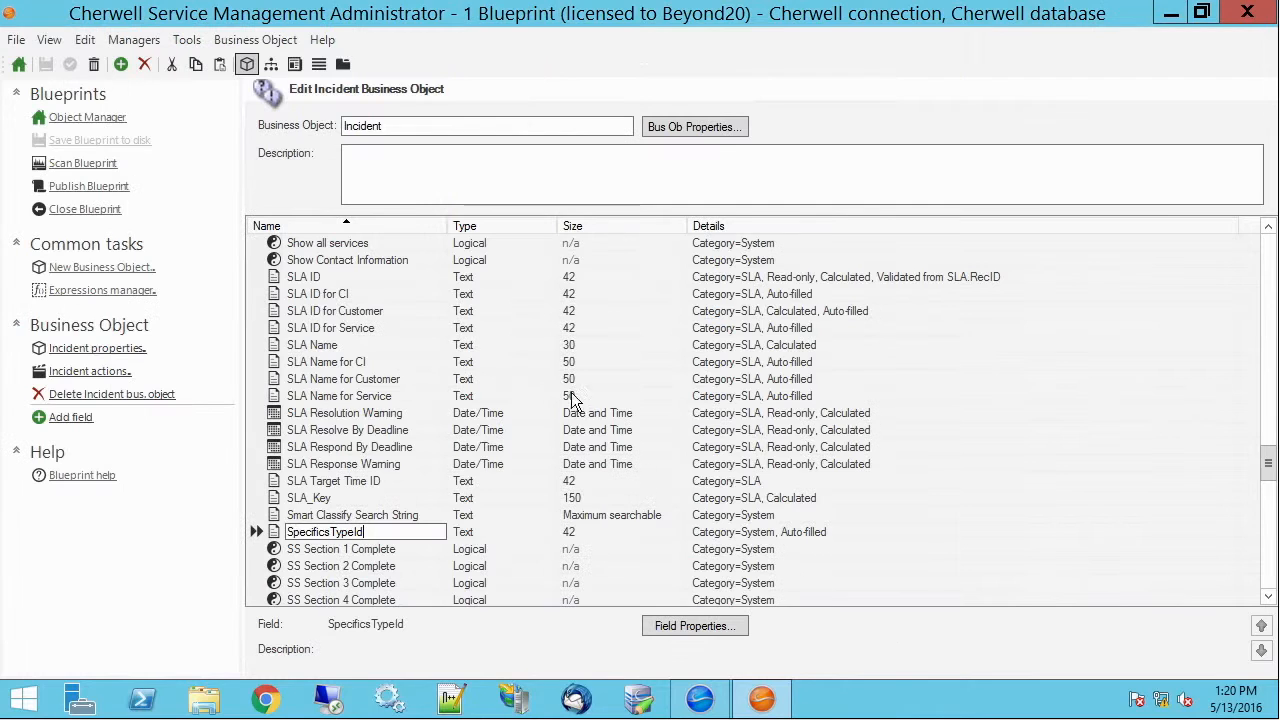
Return to the blueprint's object list and open the Incident SubCategory lookup table's business object for editing
click(297, 65)
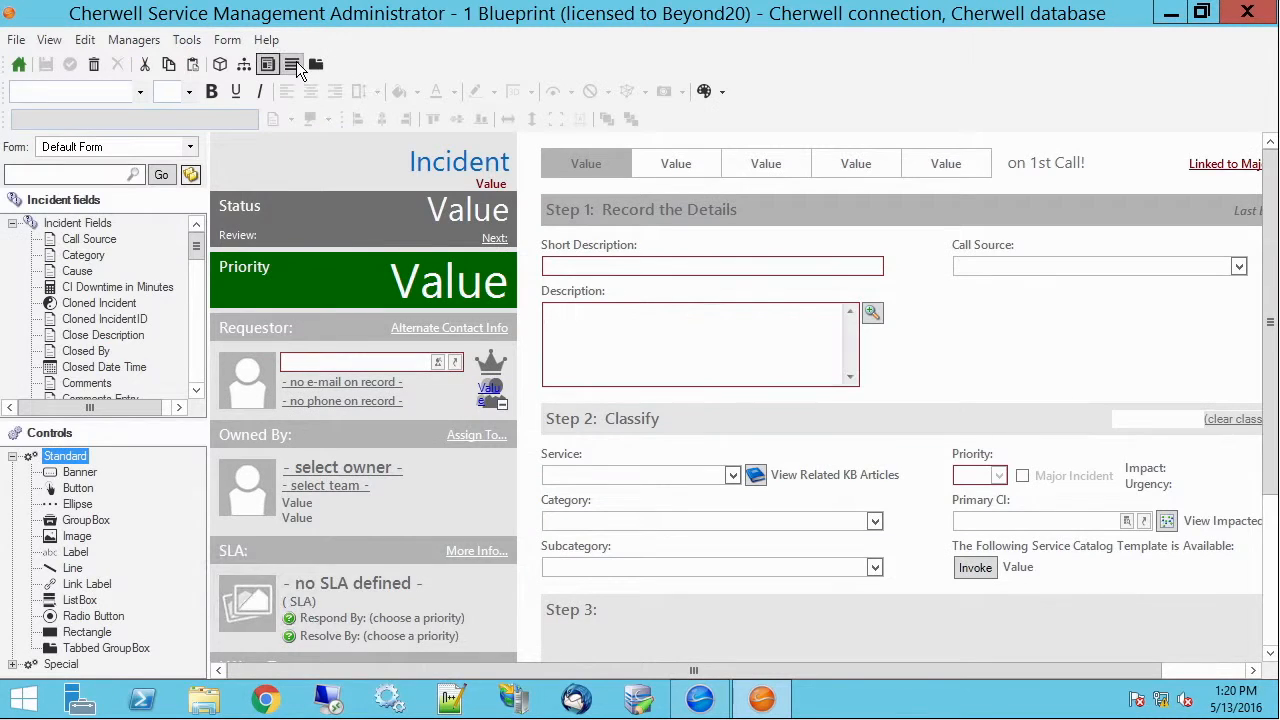
click(19, 65)
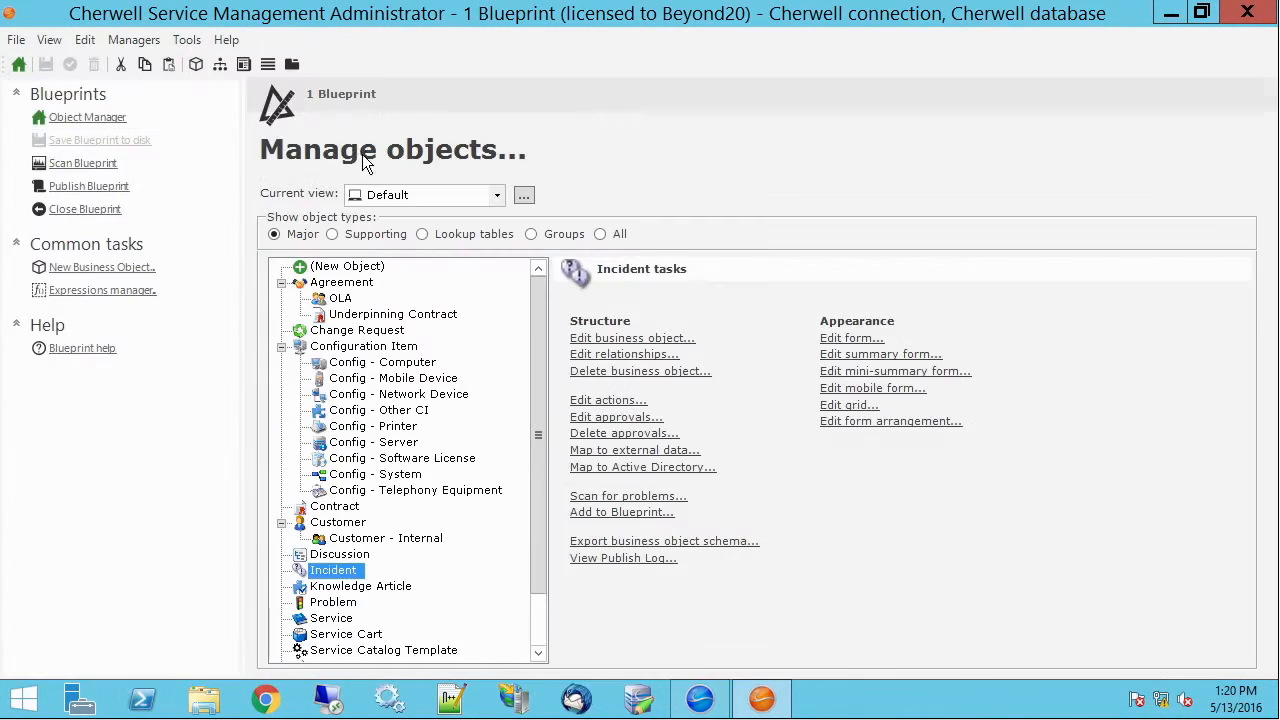
click(452, 237)
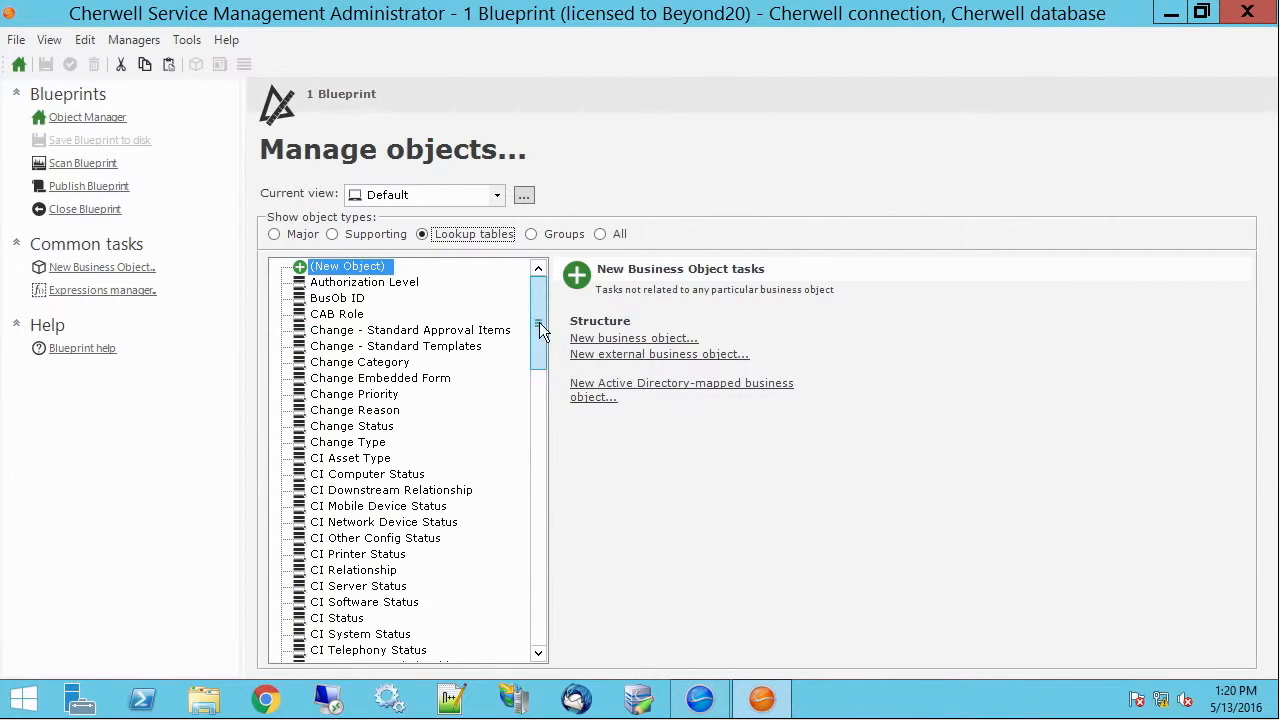
drag(539, 314, 543, 421)
click(385, 460)
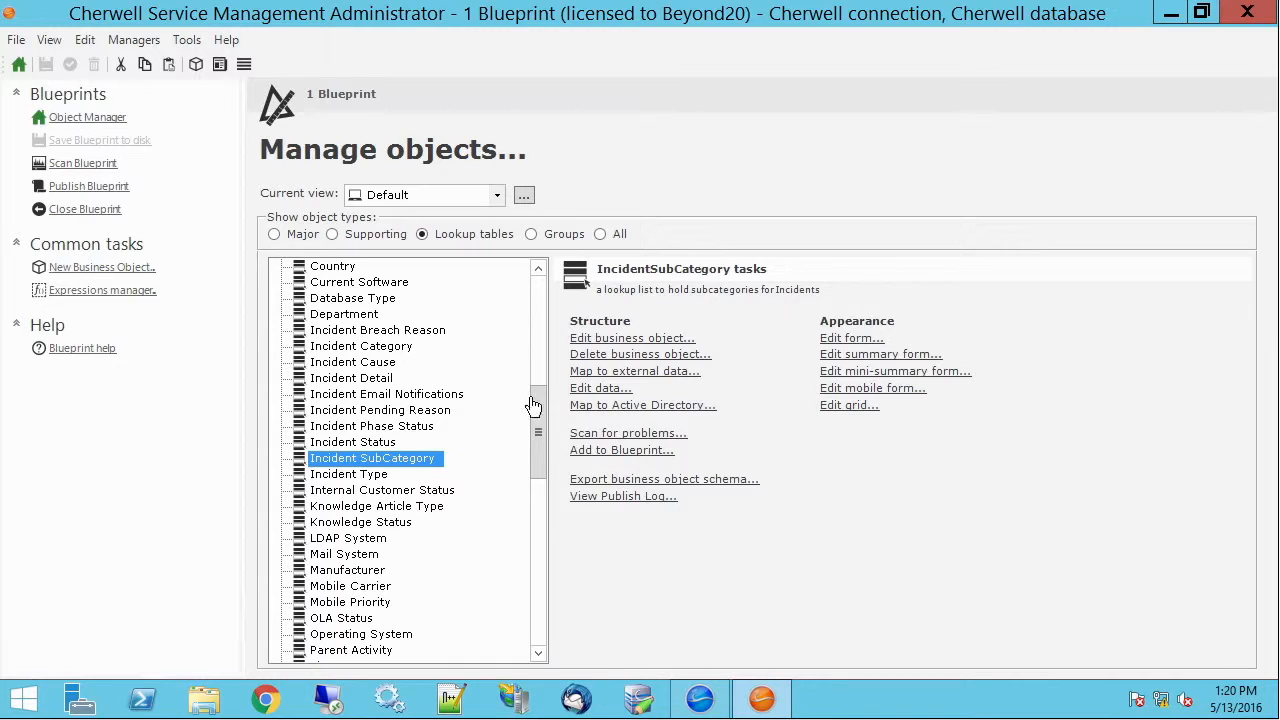
click(613, 340)
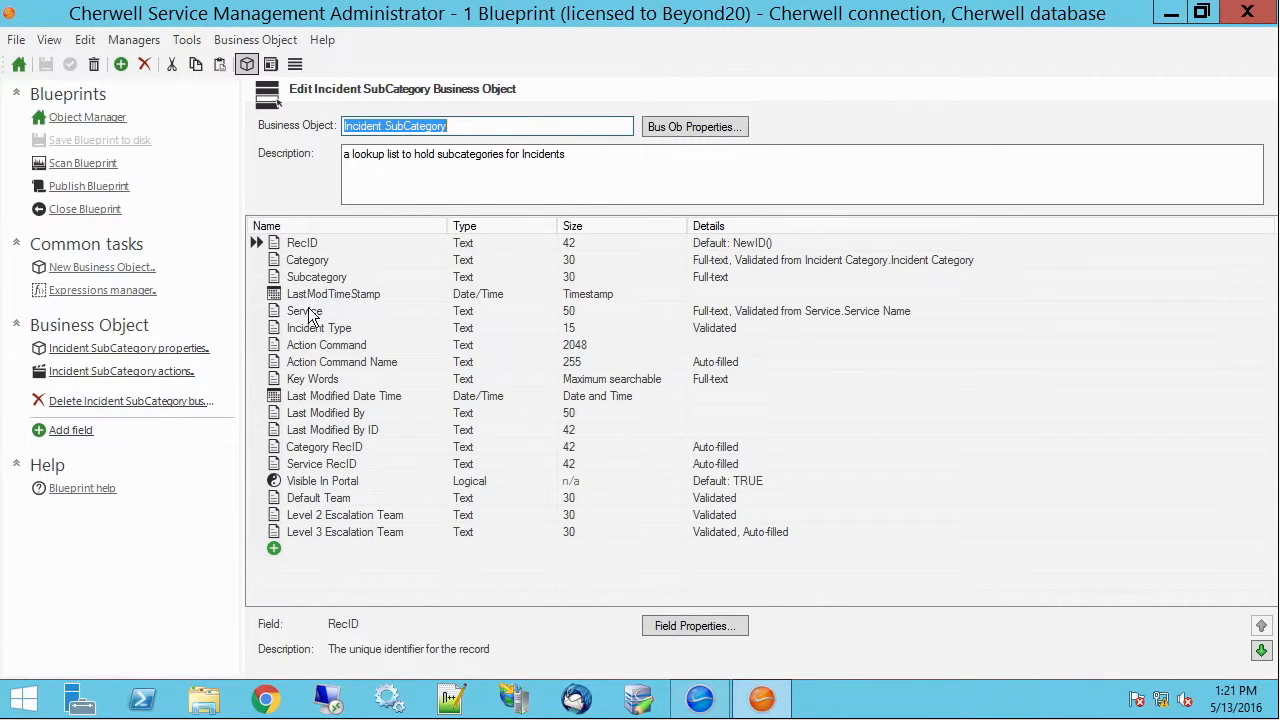
Add a text field named Specifics with size 100 to the Incident SubCategory object
click(293, 547)
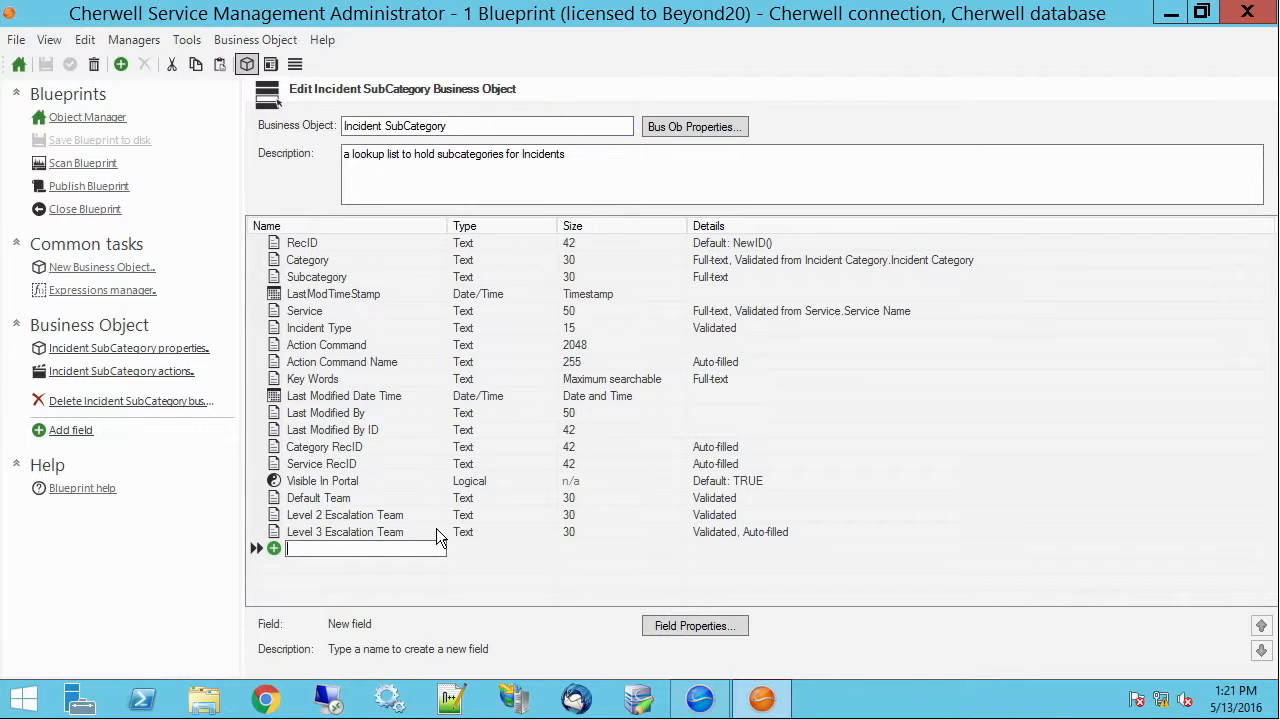
text(Specifics)
key(Tab)
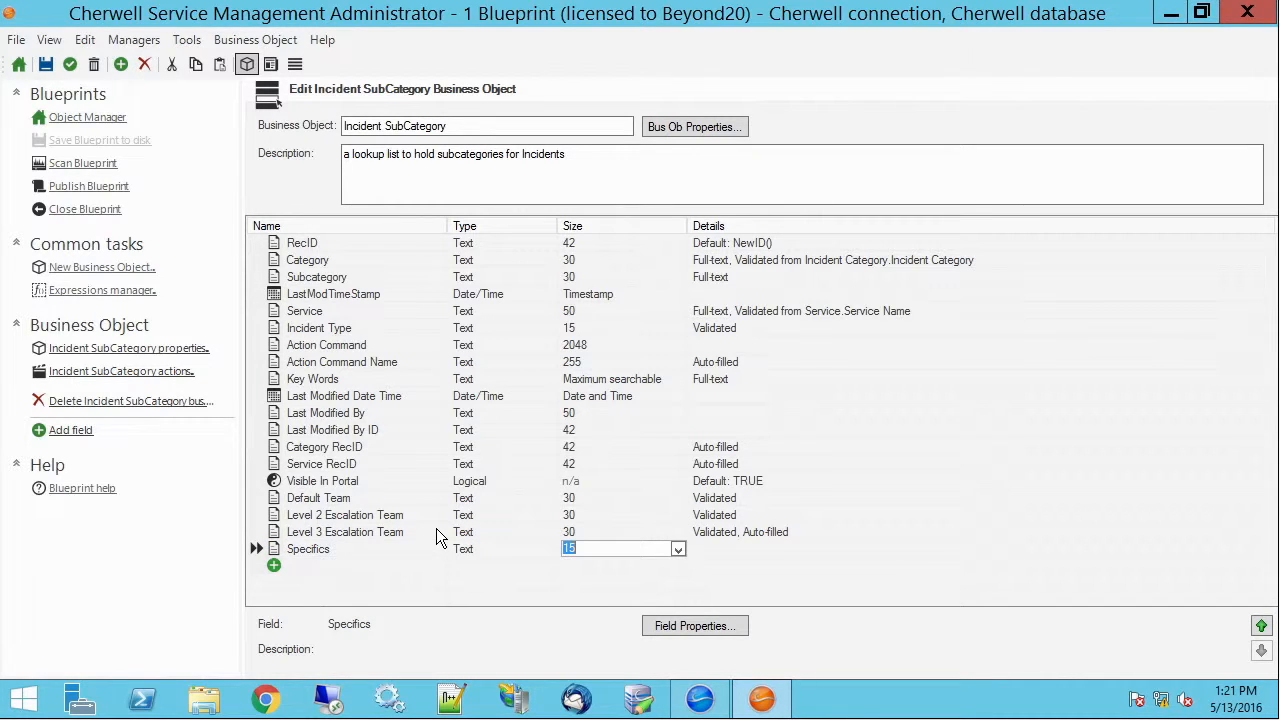
text(100)
Validate the new Specifics field by business object name, allowing only members of the Specifics group
double_click(277, 548)
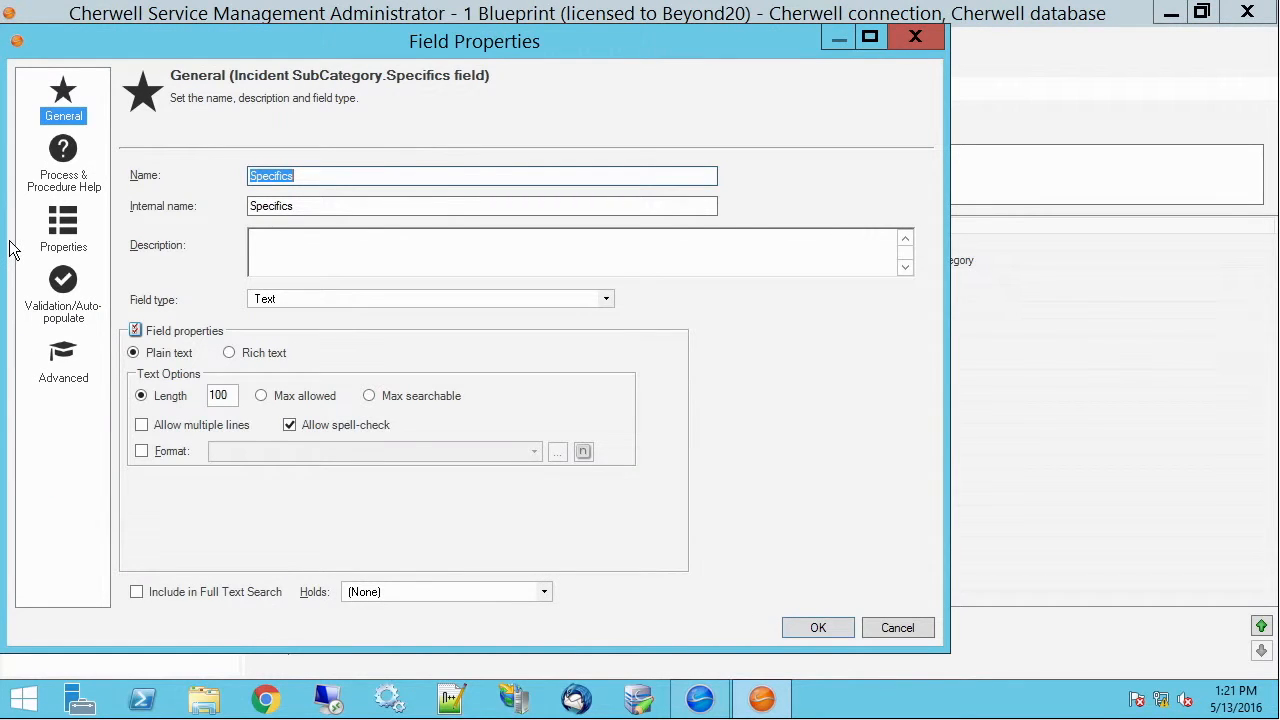
click(67, 326)
click(135, 304)
click(153, 302)
click(177, 397)
click(415, 391)
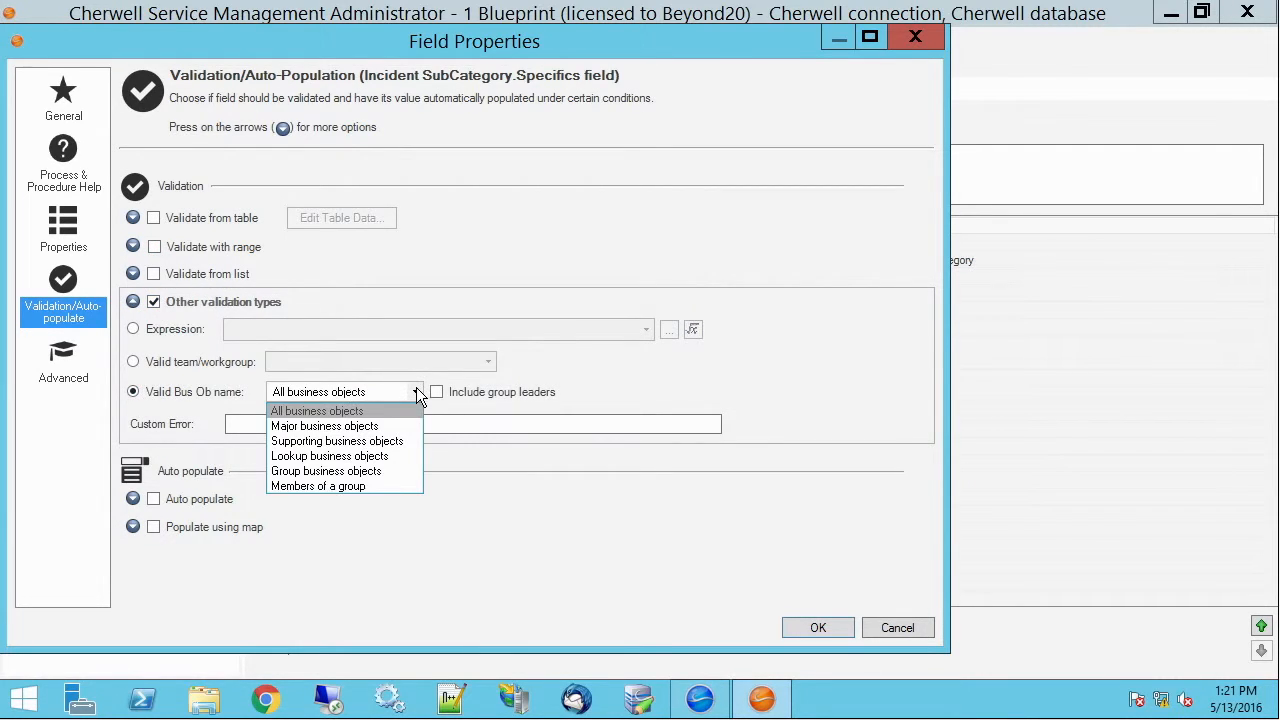
click(391, 484)
click(519, 391)
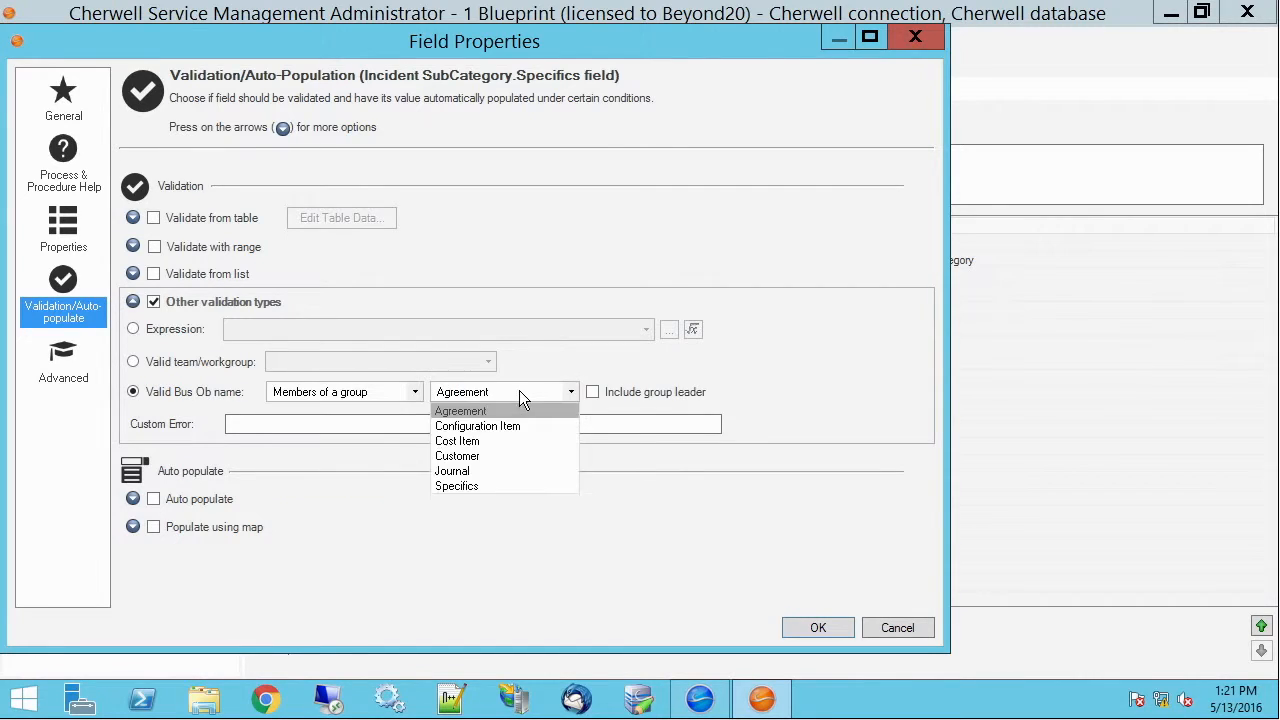
click(500, 487)
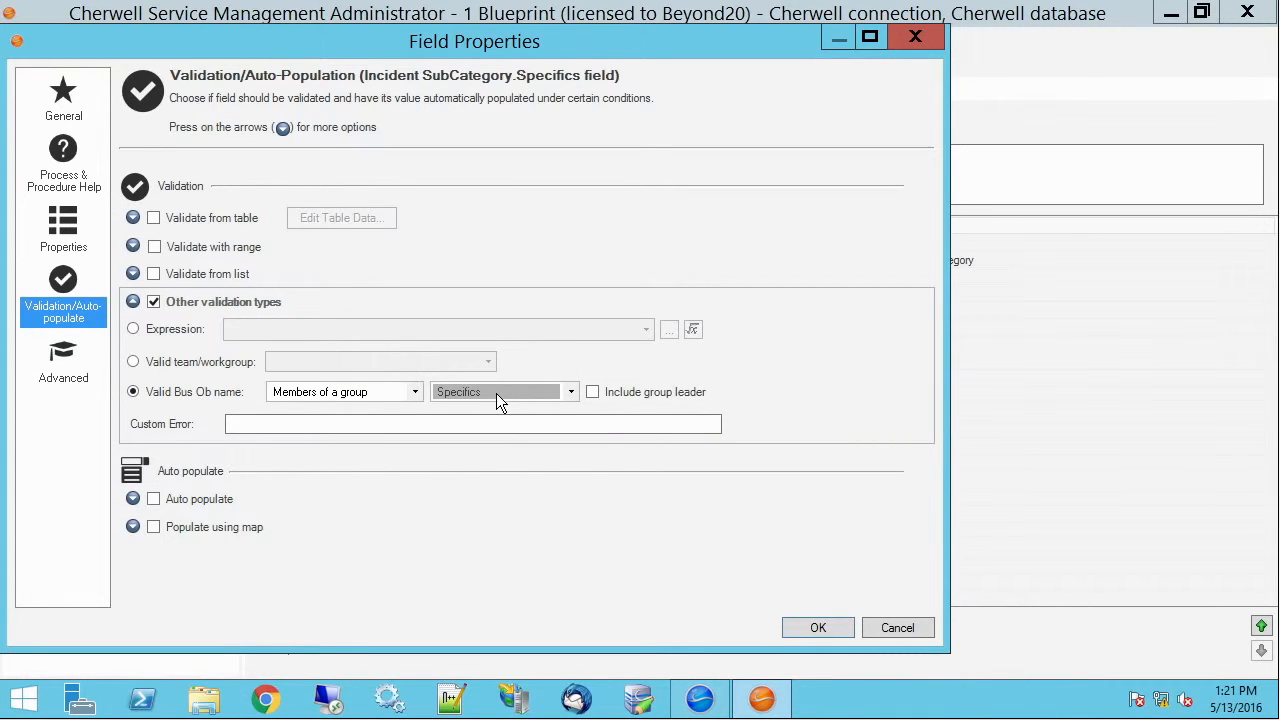
click(817, 628)
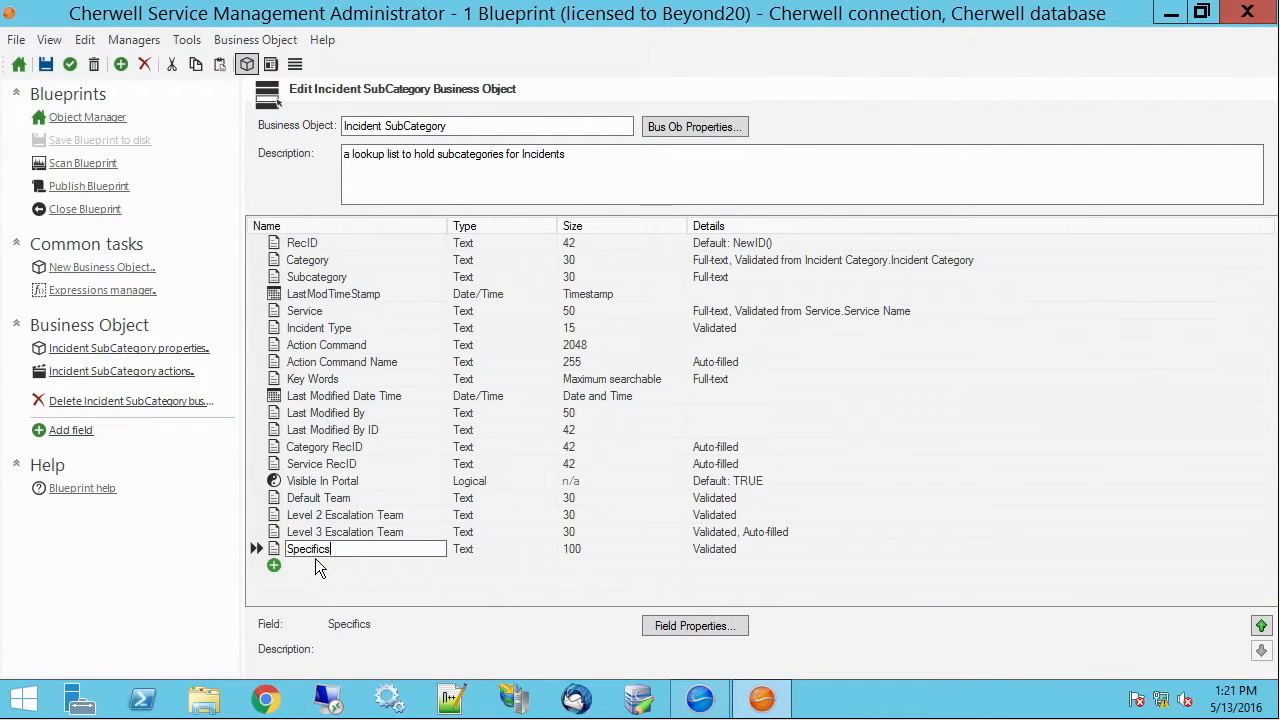
Add a text field named SpecificsTypeID with size 42 to the Incident SubCategory object
click(310, 565)
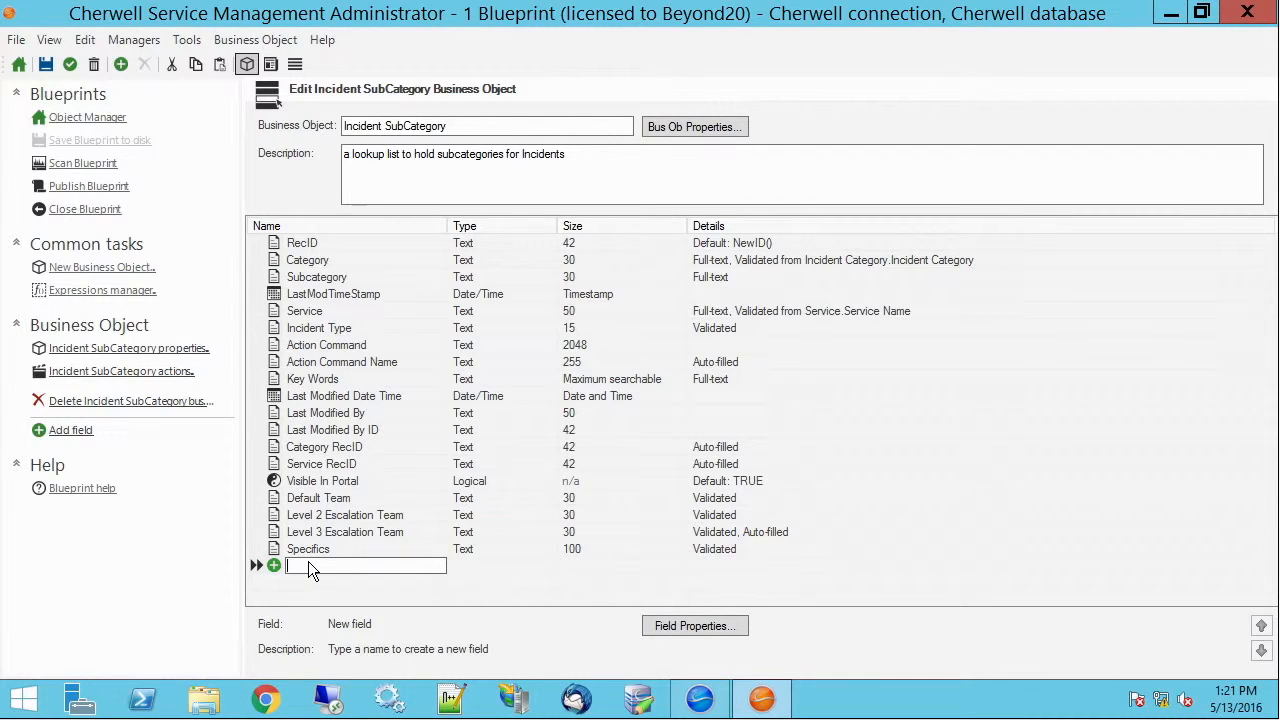
text(ecificsTypeID)
key(Tab)
key(Tab)
text(42)
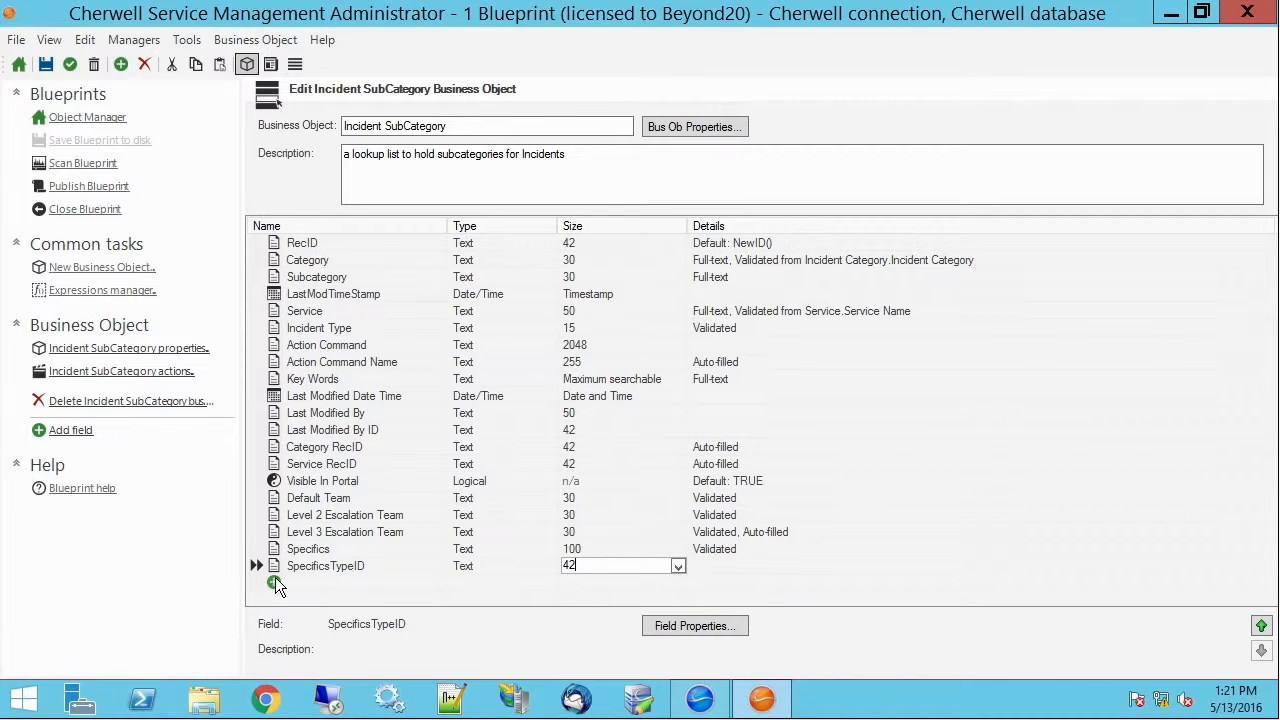
Auto-populate SpecificsTypeID with the Business Object ID when the Specifics field of Incident SubCategory changes
double_click(274, 566)
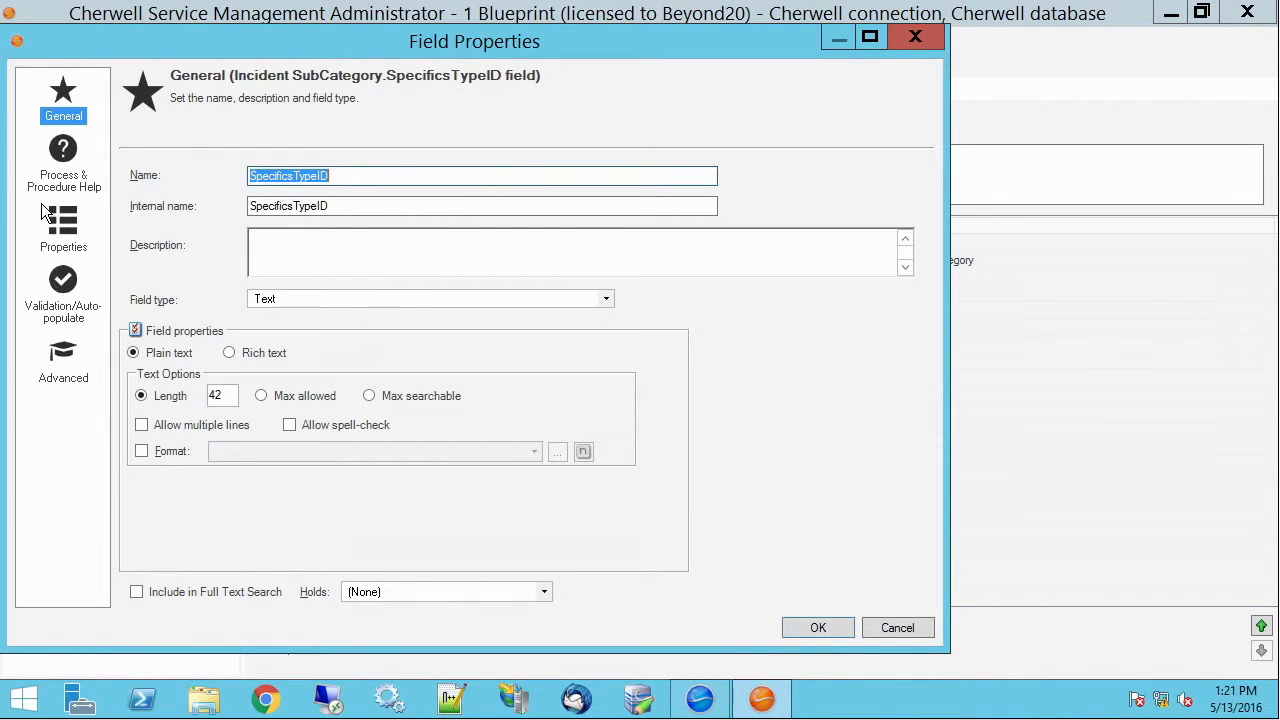
click(60, 310)
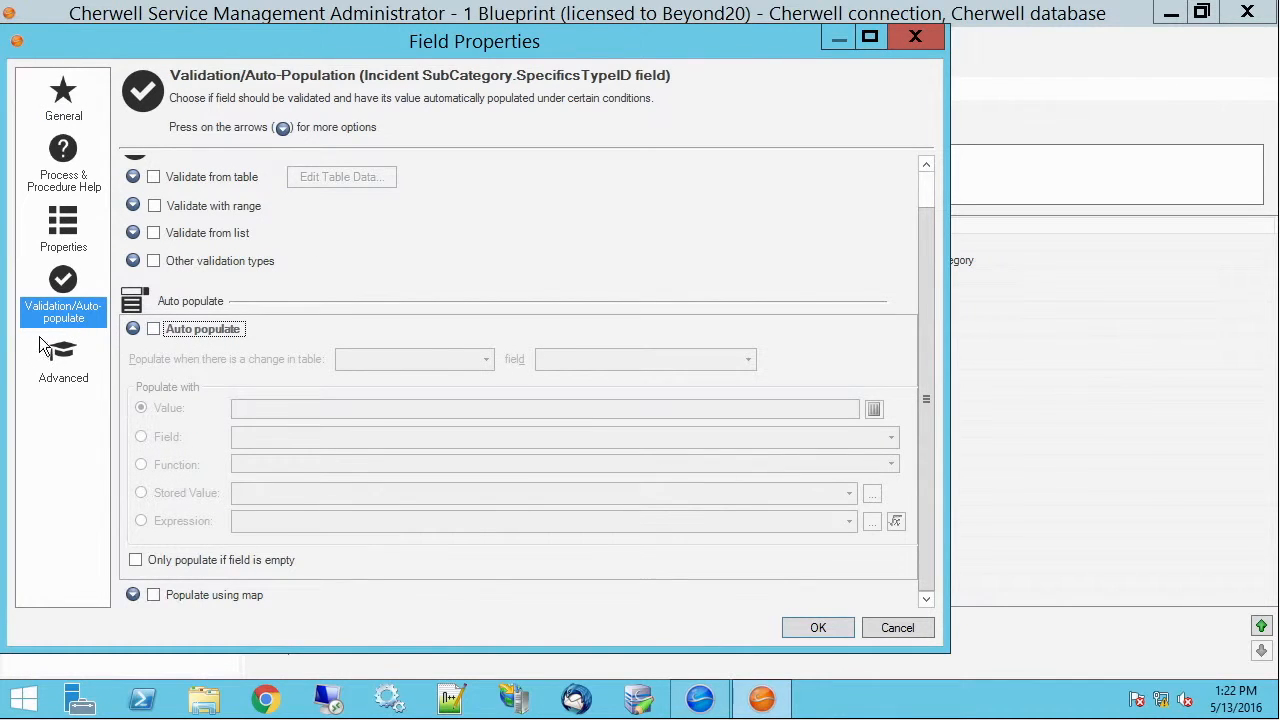
click(160, 331)
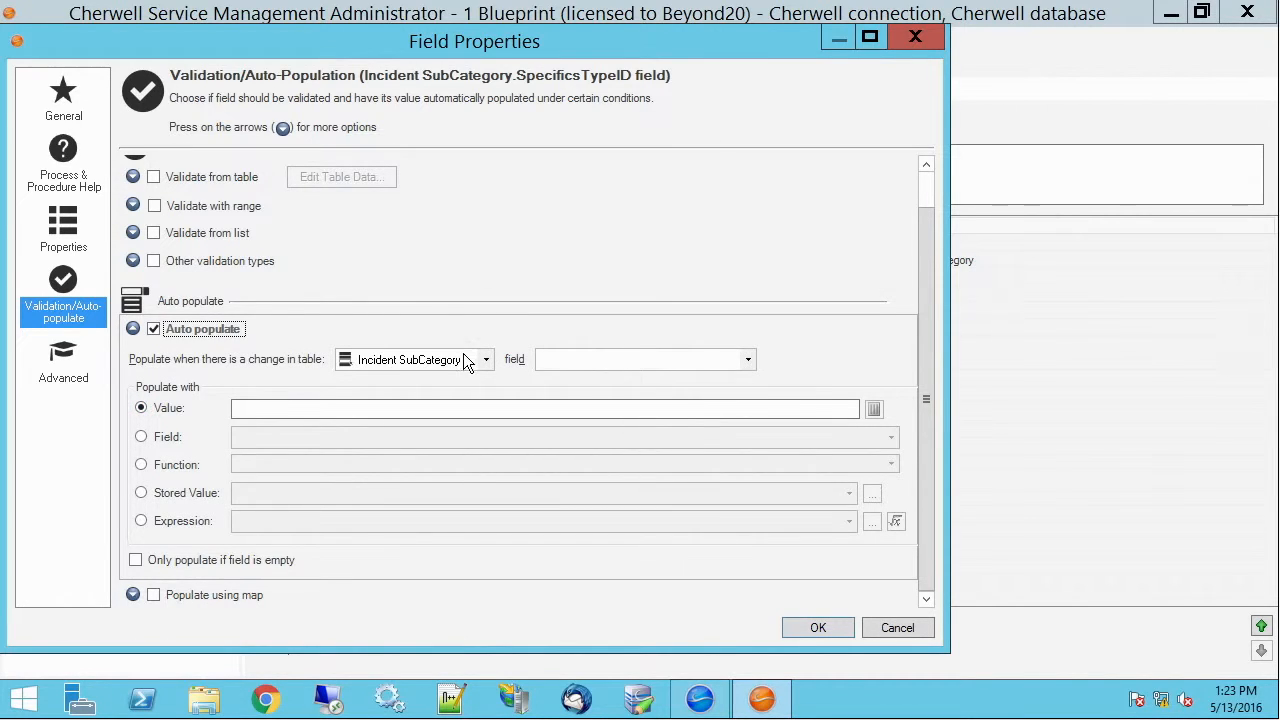
click(747, 360)
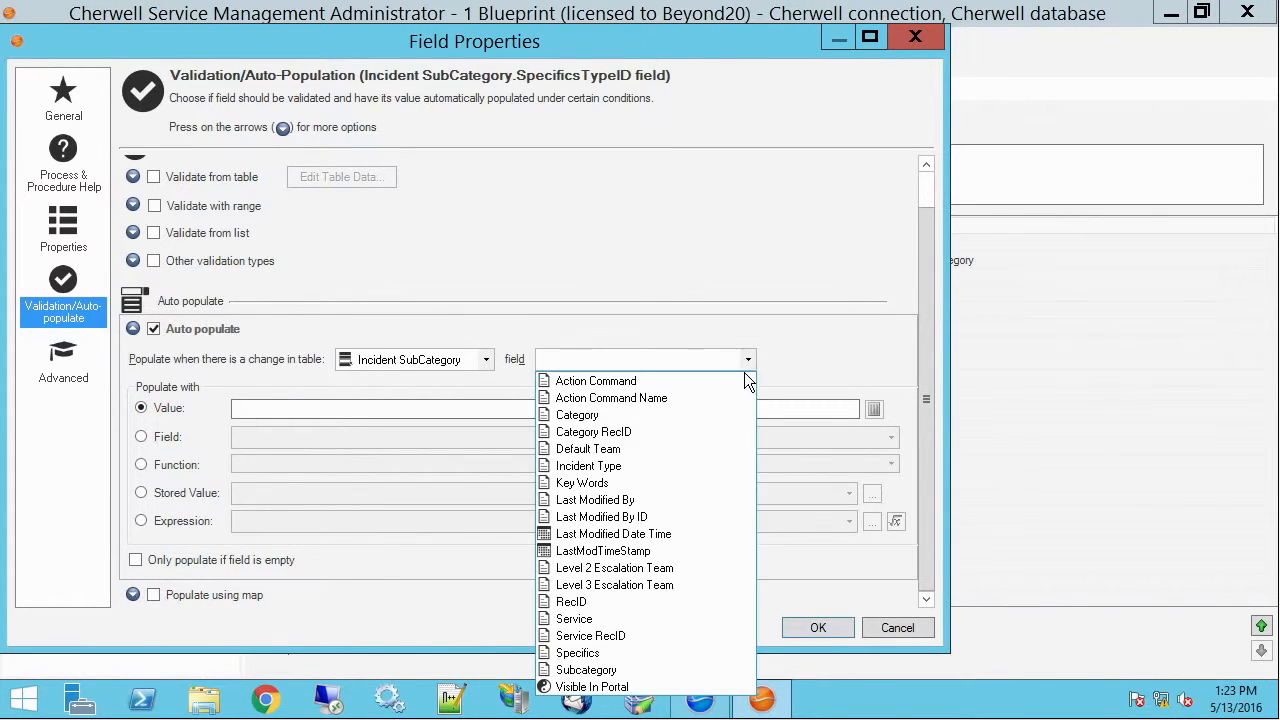
click(600, 653)
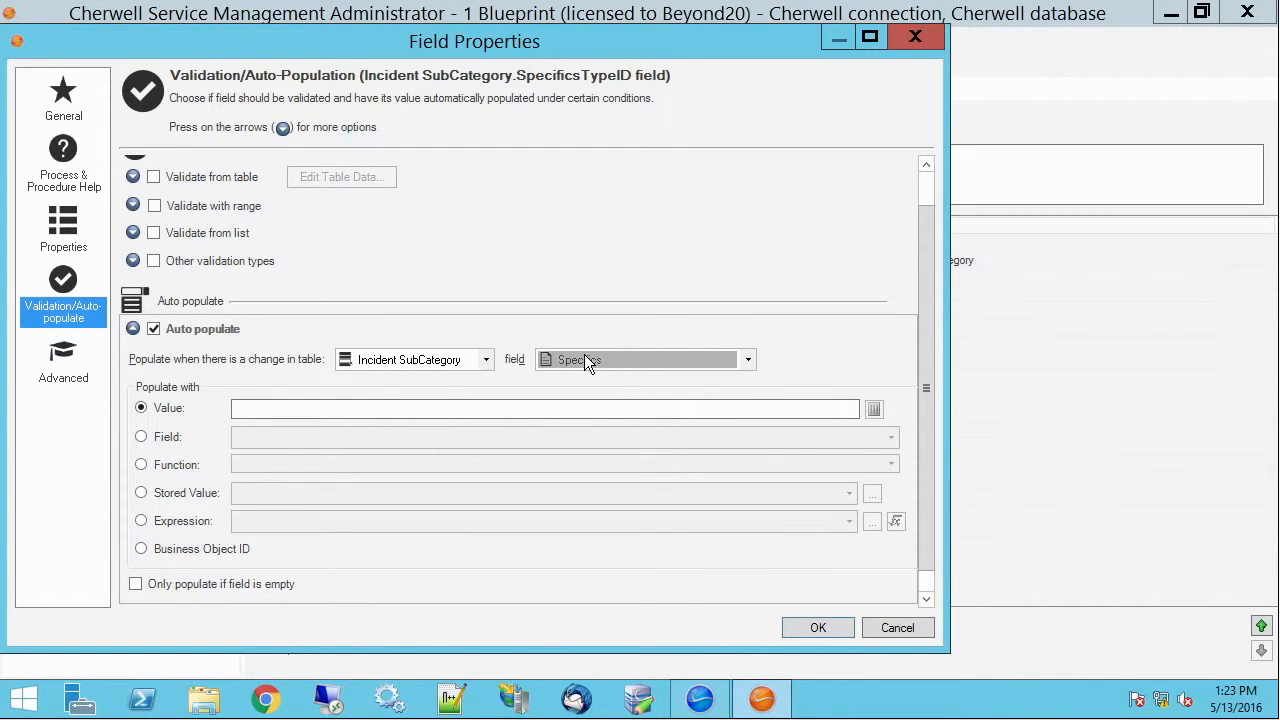
click(141, 549)
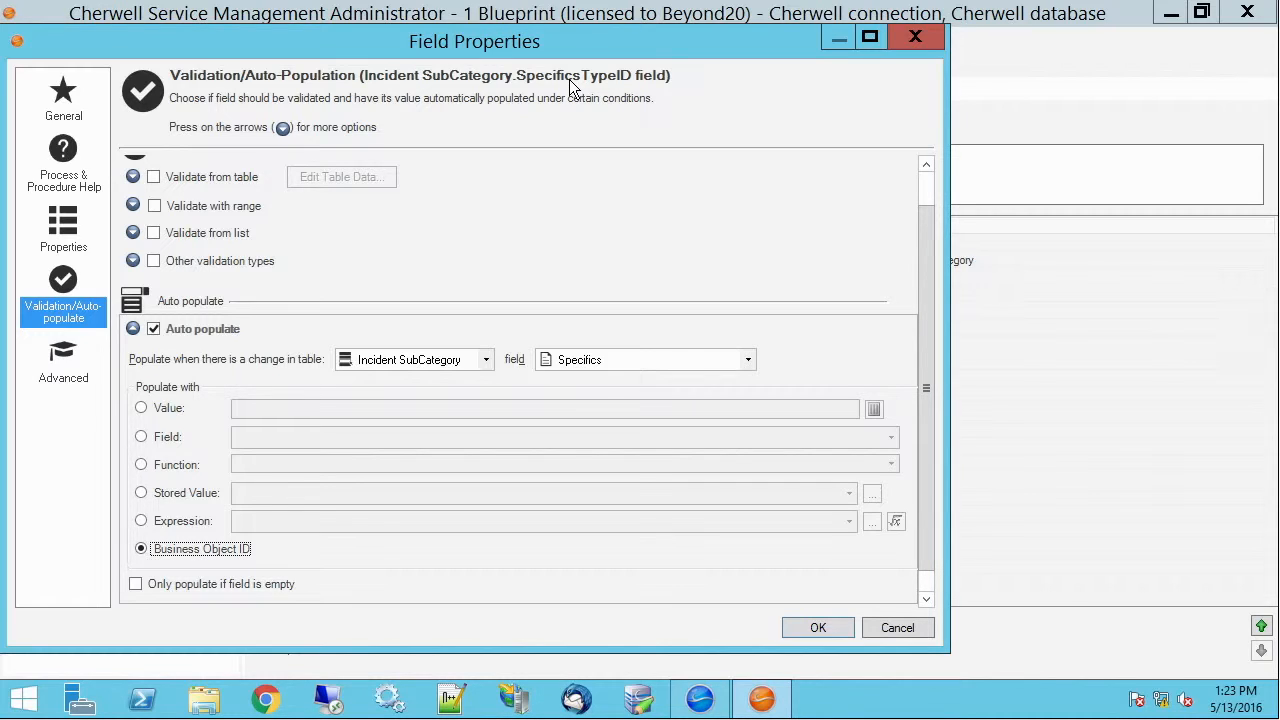
drag(496, 41, 618, 47)
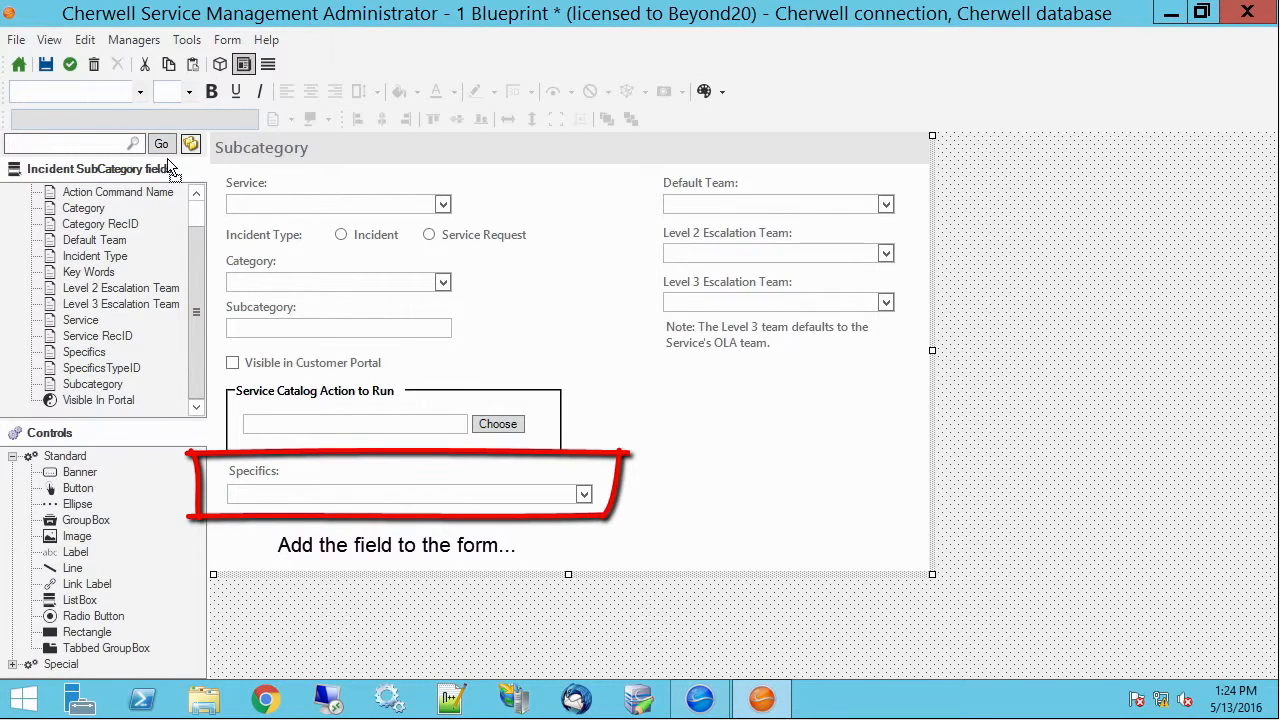
Save the Incident SubCategory changes to the blueprint and open the major Incident business object for editing
click(46, 65)
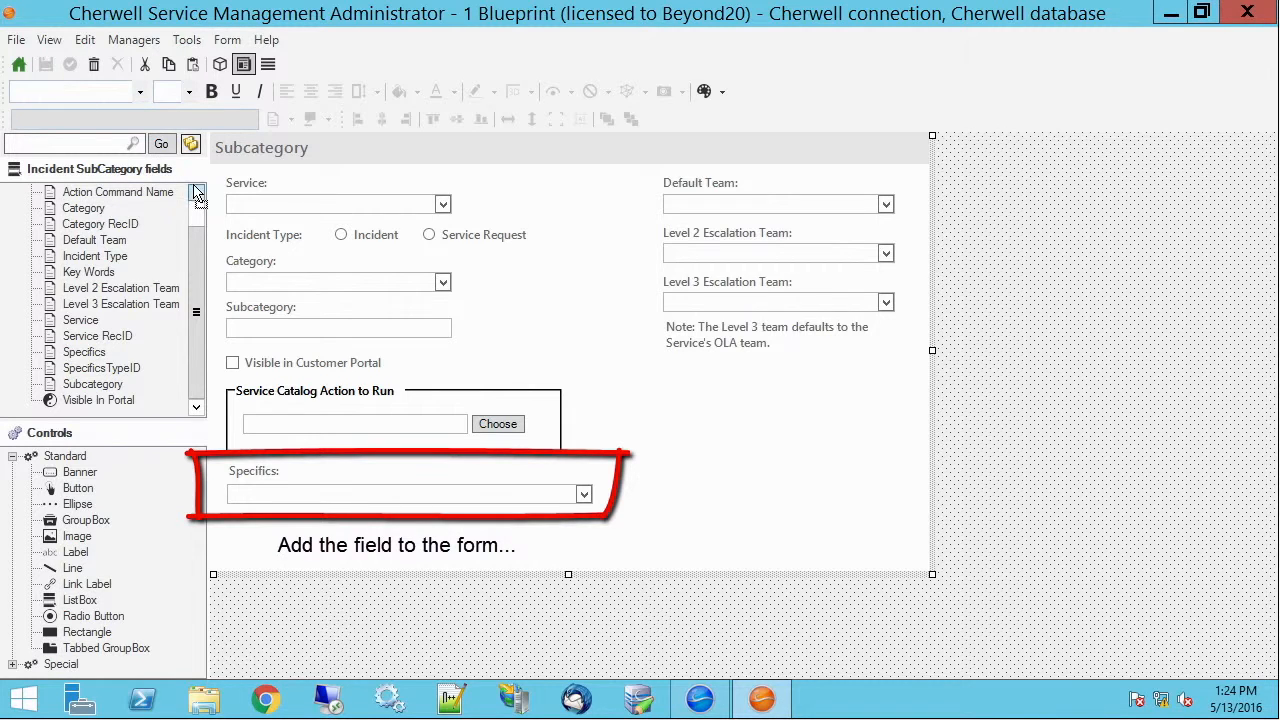
click(18, 64)
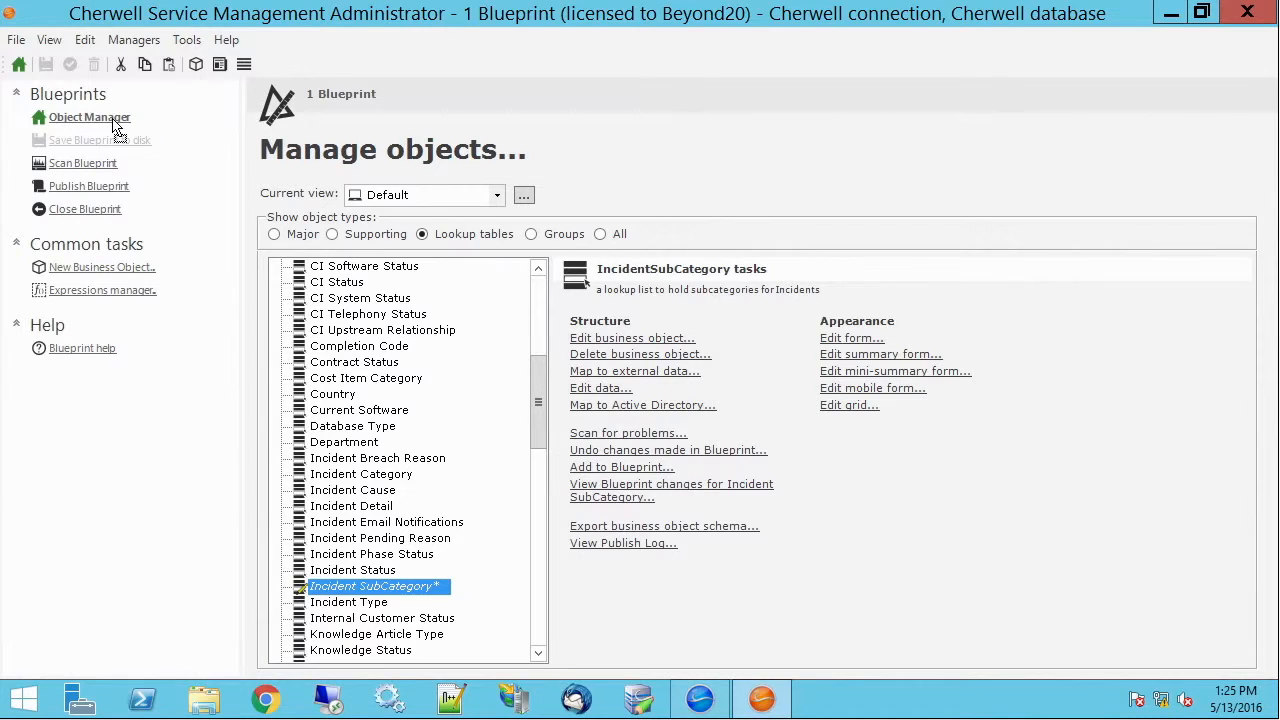
click(297, 236)
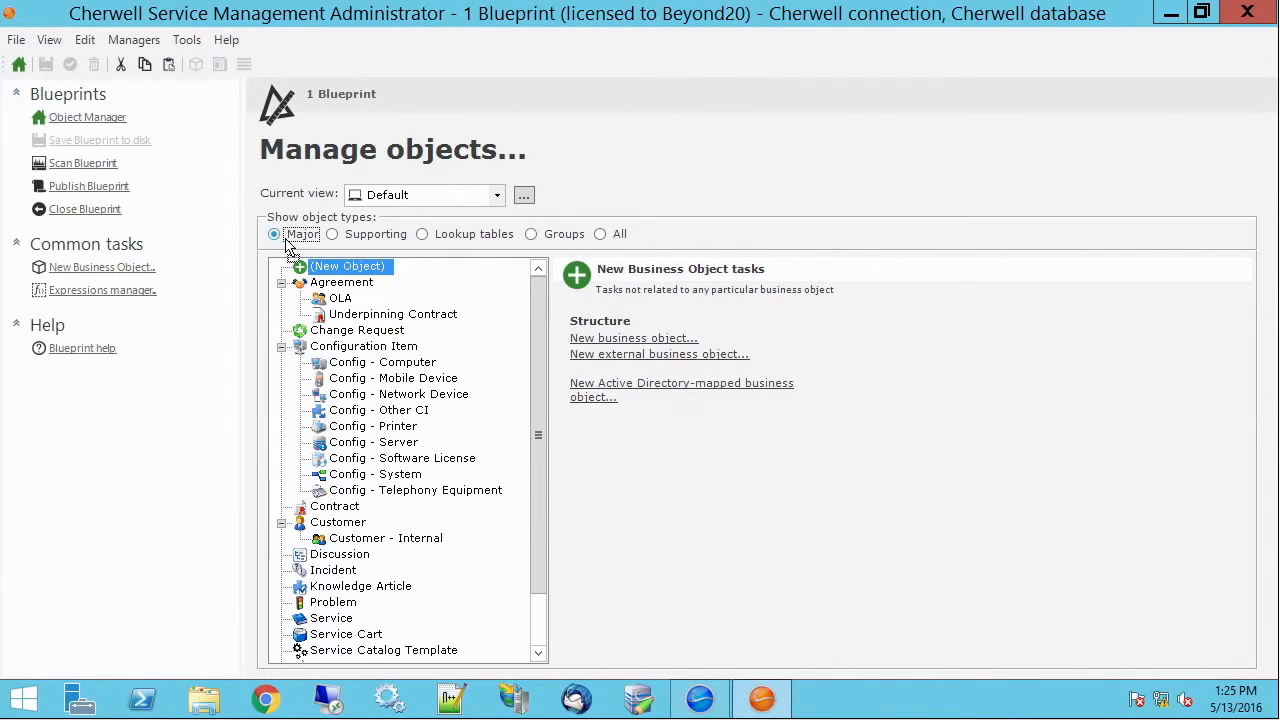
click(334, 569)
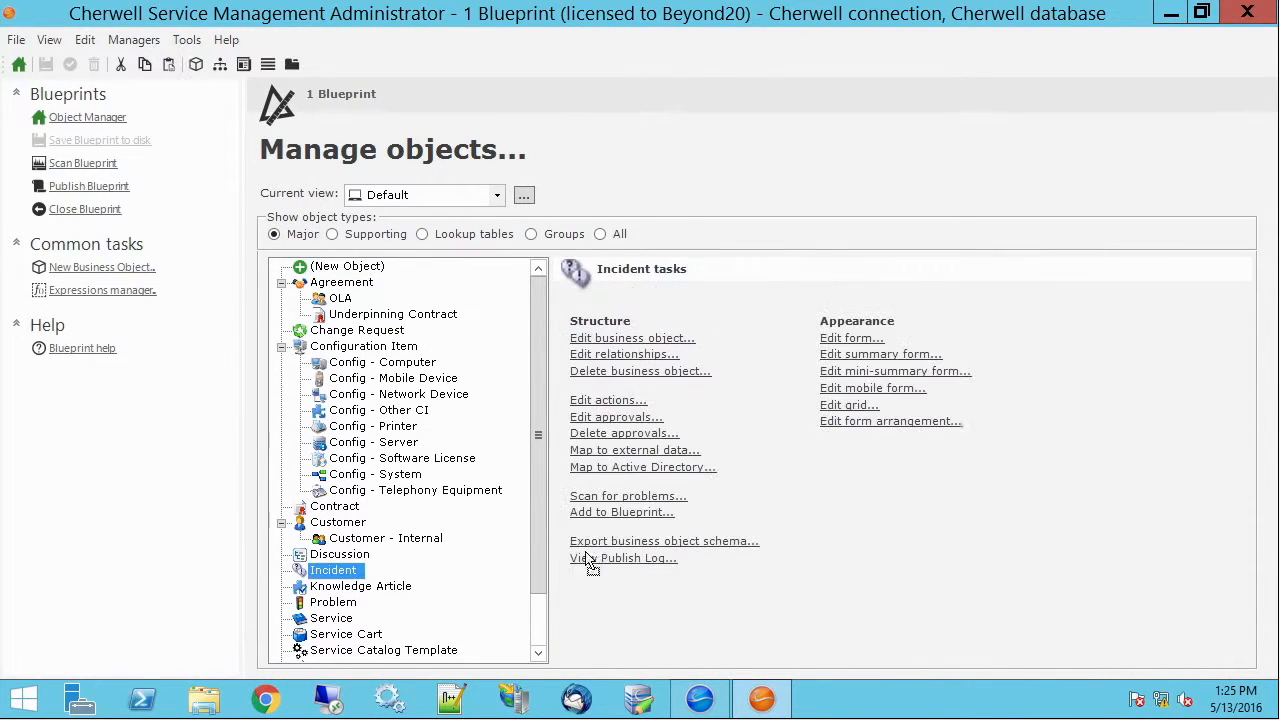
click(648, 338)
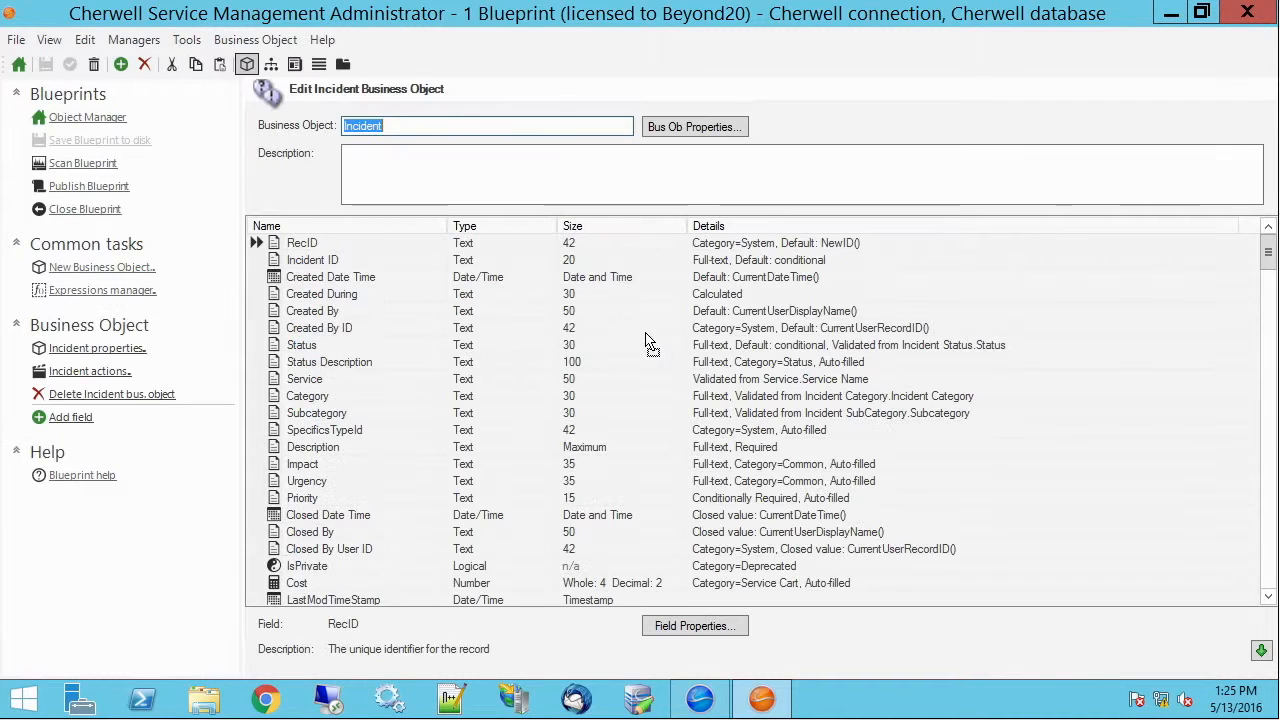
Sort the Incident object's field list alphabetically by name
drag(1268, 247, 1262, 598)
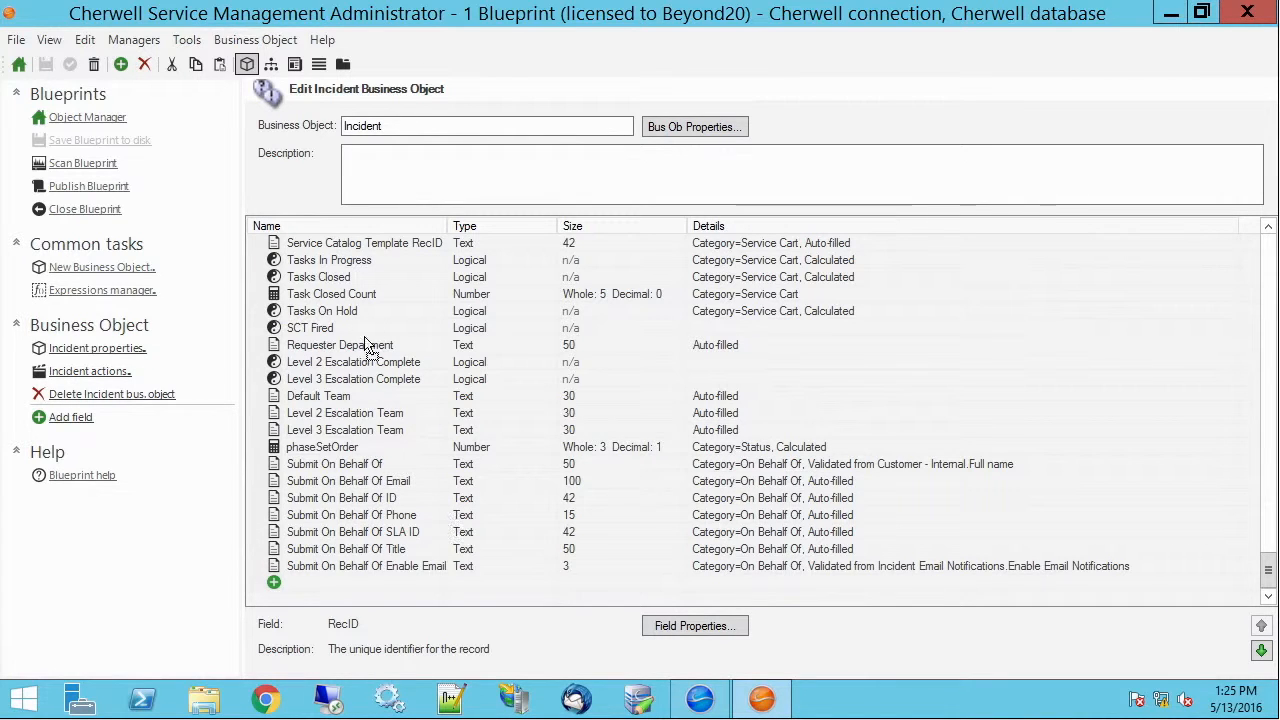
click(350, 231)
scroll(350, 232, down, 20)
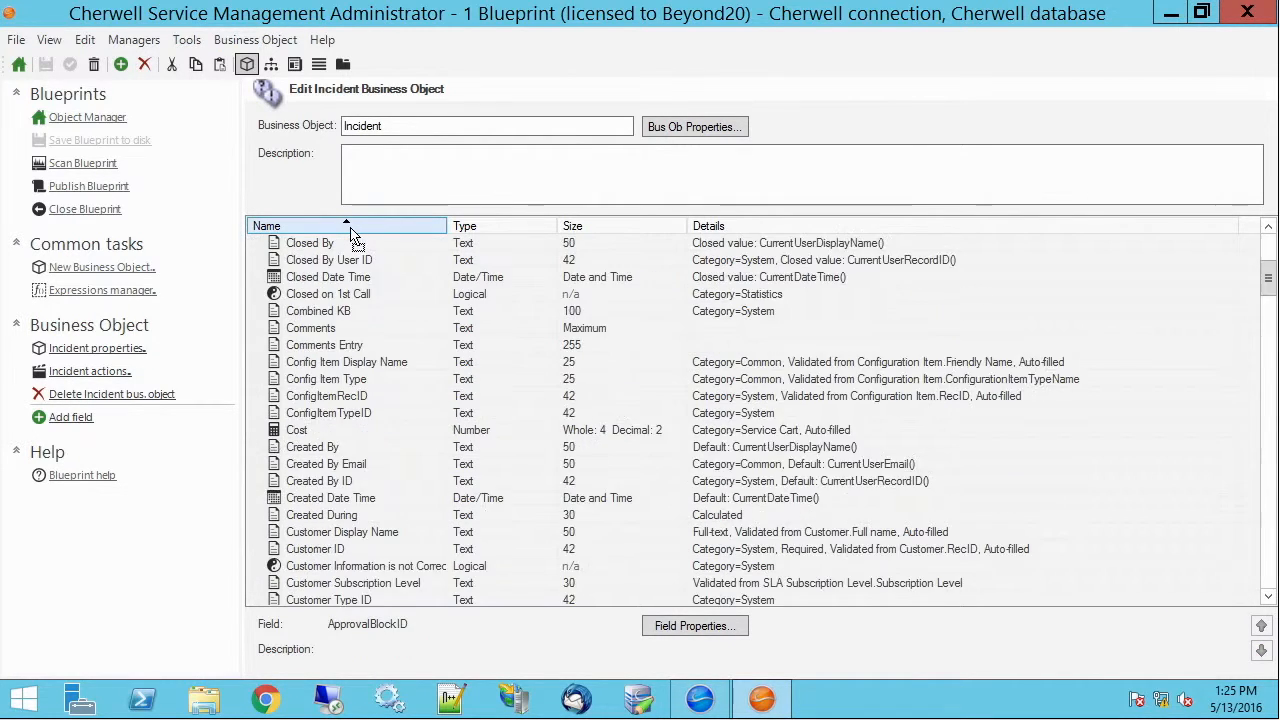
Stop the Incident object's SpecificsTypeId field from being populated using the map in its auto-population properties
scroll(350, 232, down, 20)
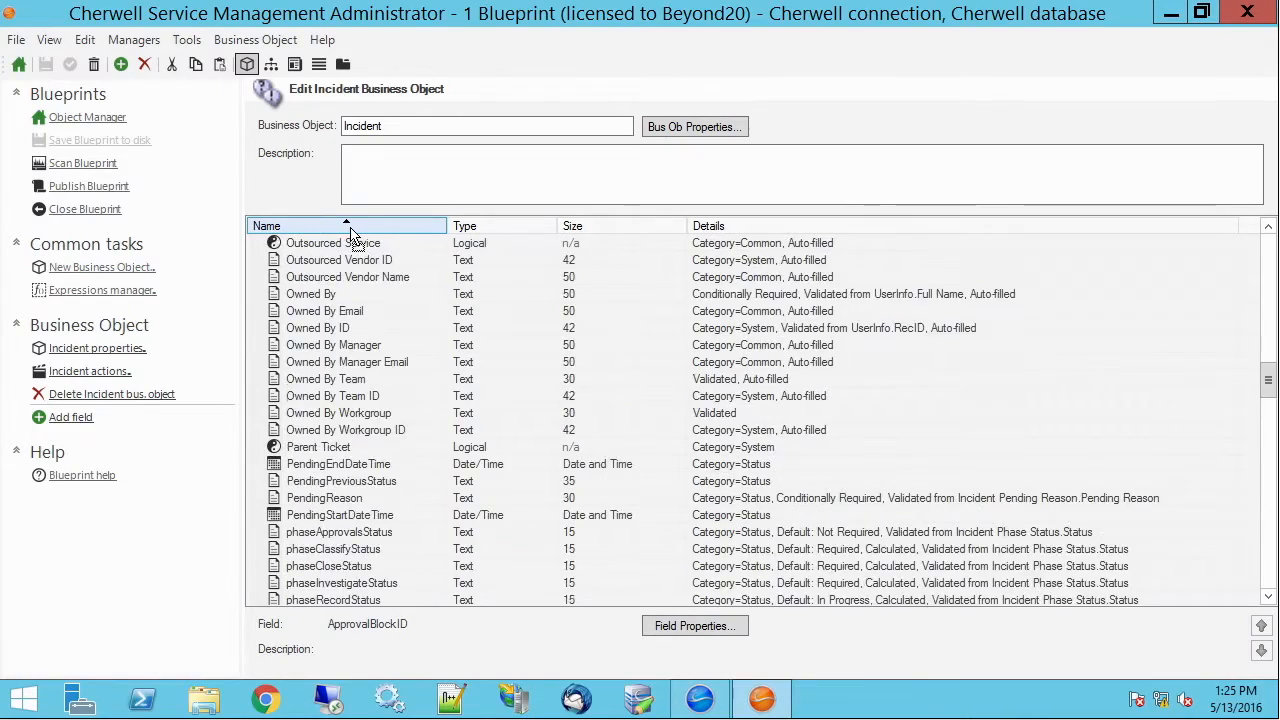
scroll(350, 232, down, 12)
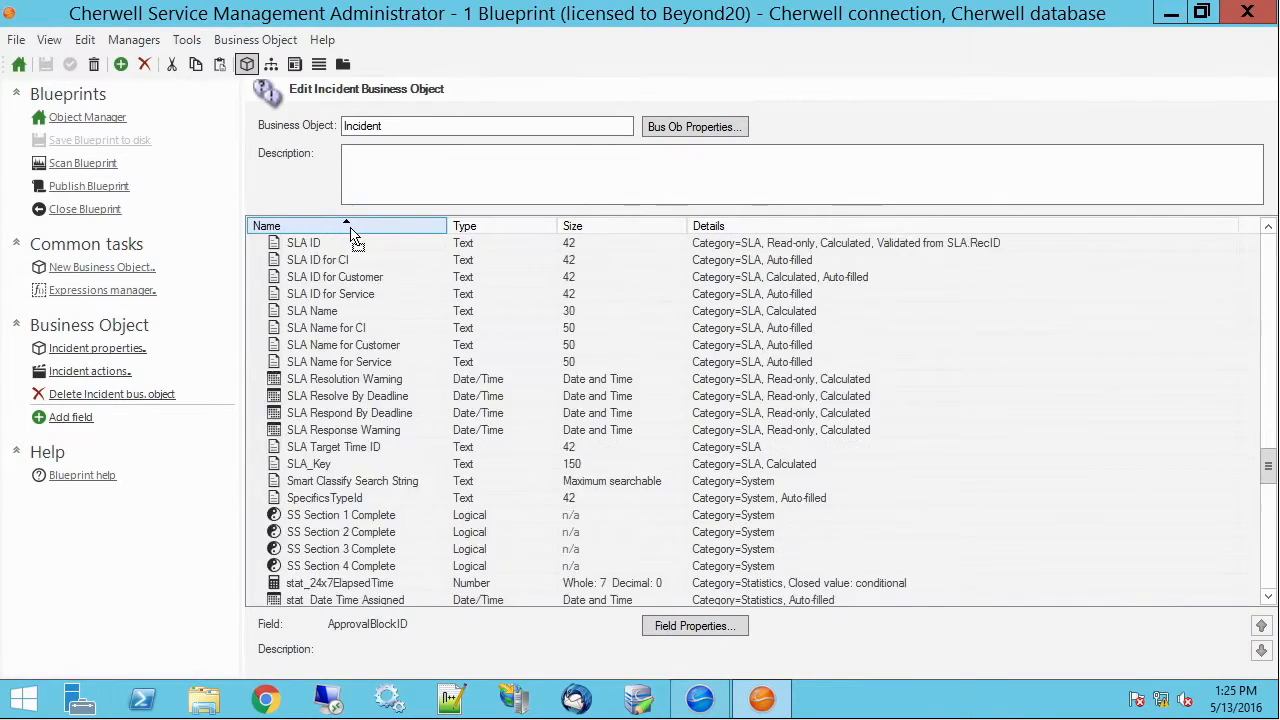
scroll(350, 232, down, 3)
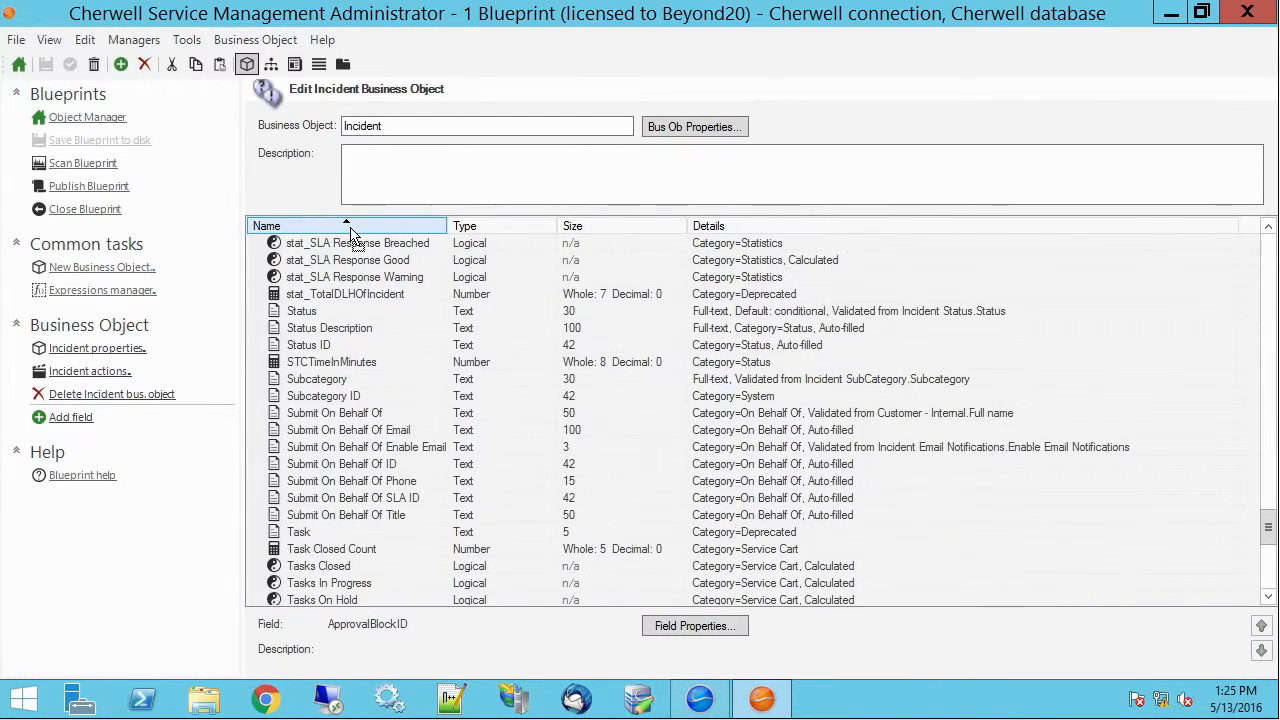
scroll(350, 232, up, 11)
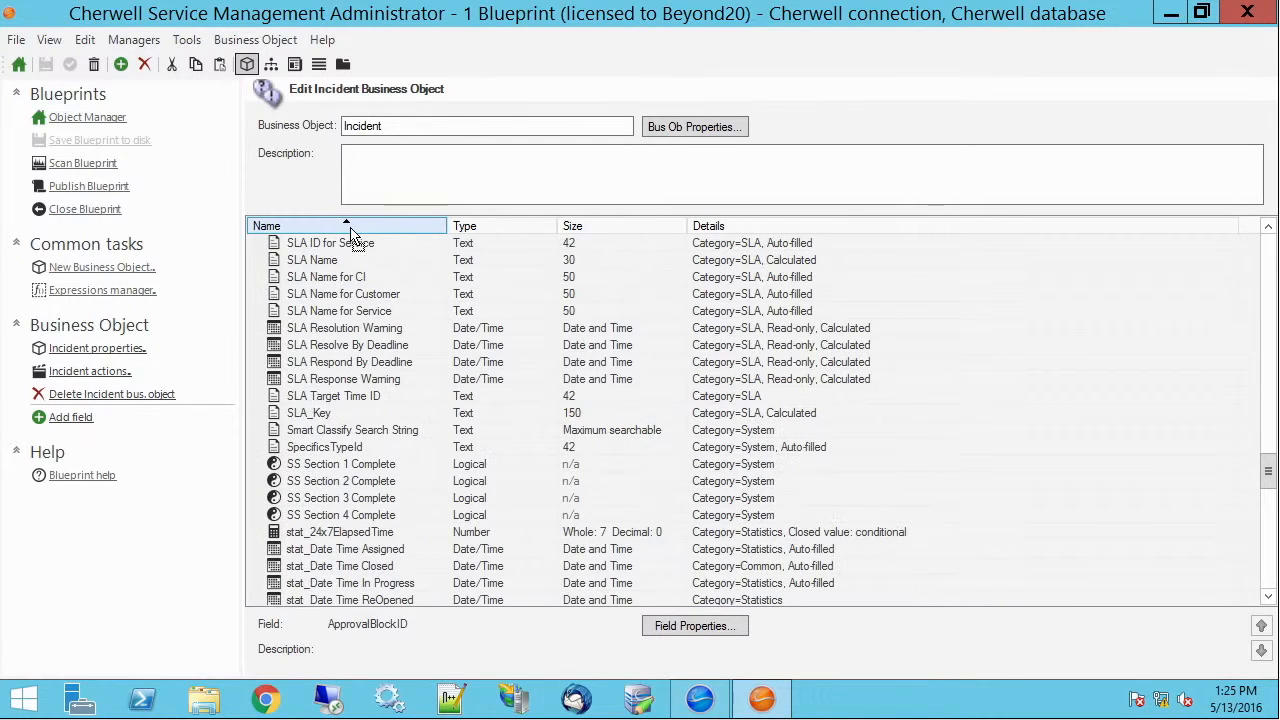
click(276, 449)
double_click(276, 452)
click(176, 312)
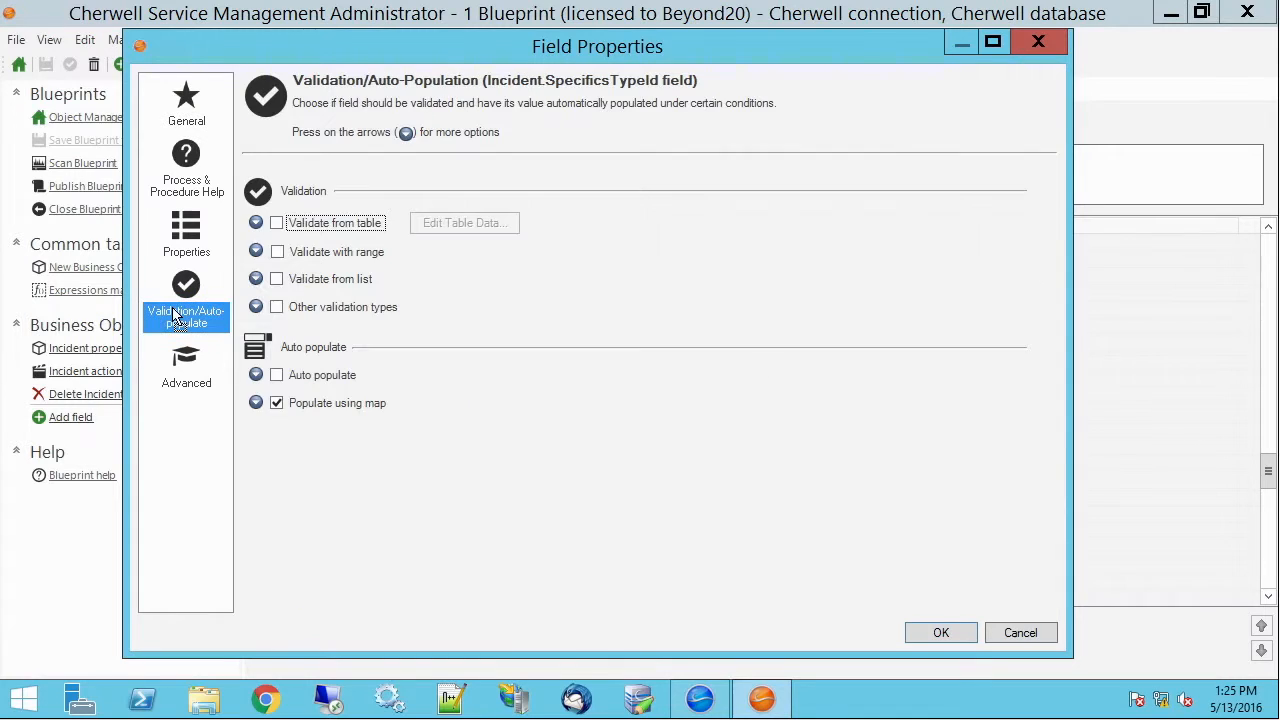
click(278, 408)
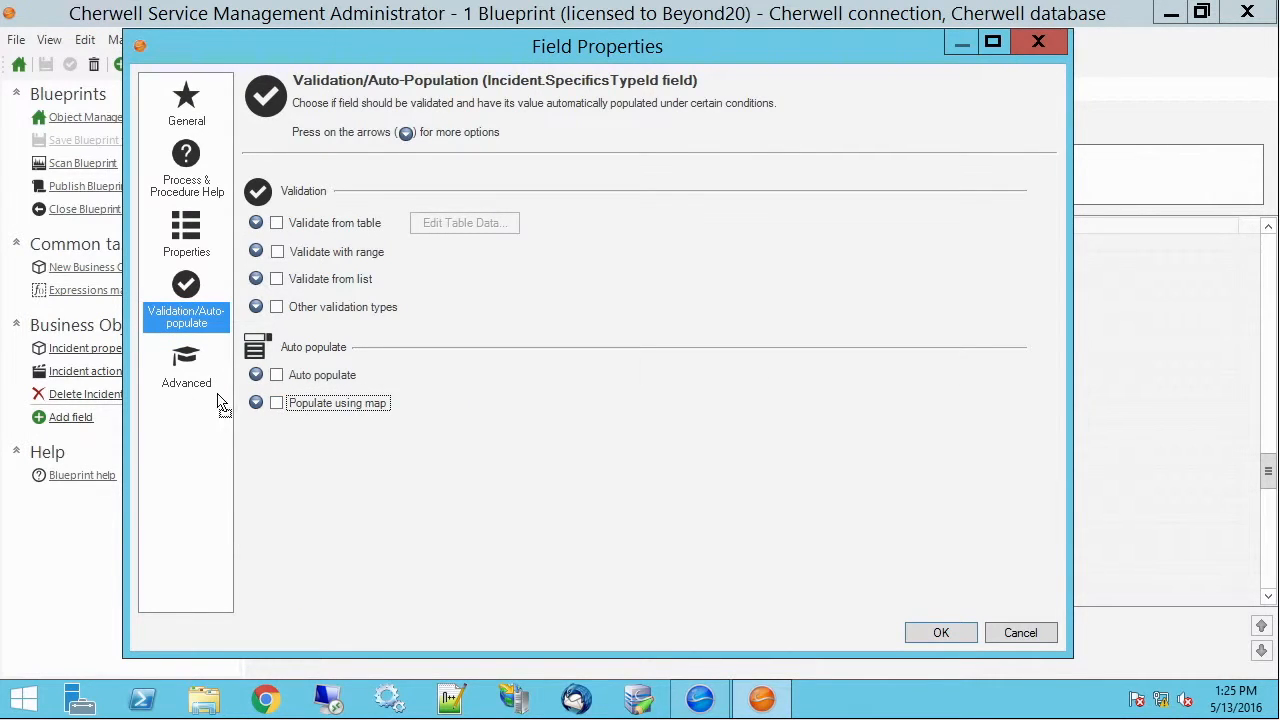
Auto-populate SpecificsTypeId from the Incident SubCategory lookup table's SpecificsTypeID field whenever the Incident Subcategory field changes
click(257, 376)
click(277, 335)
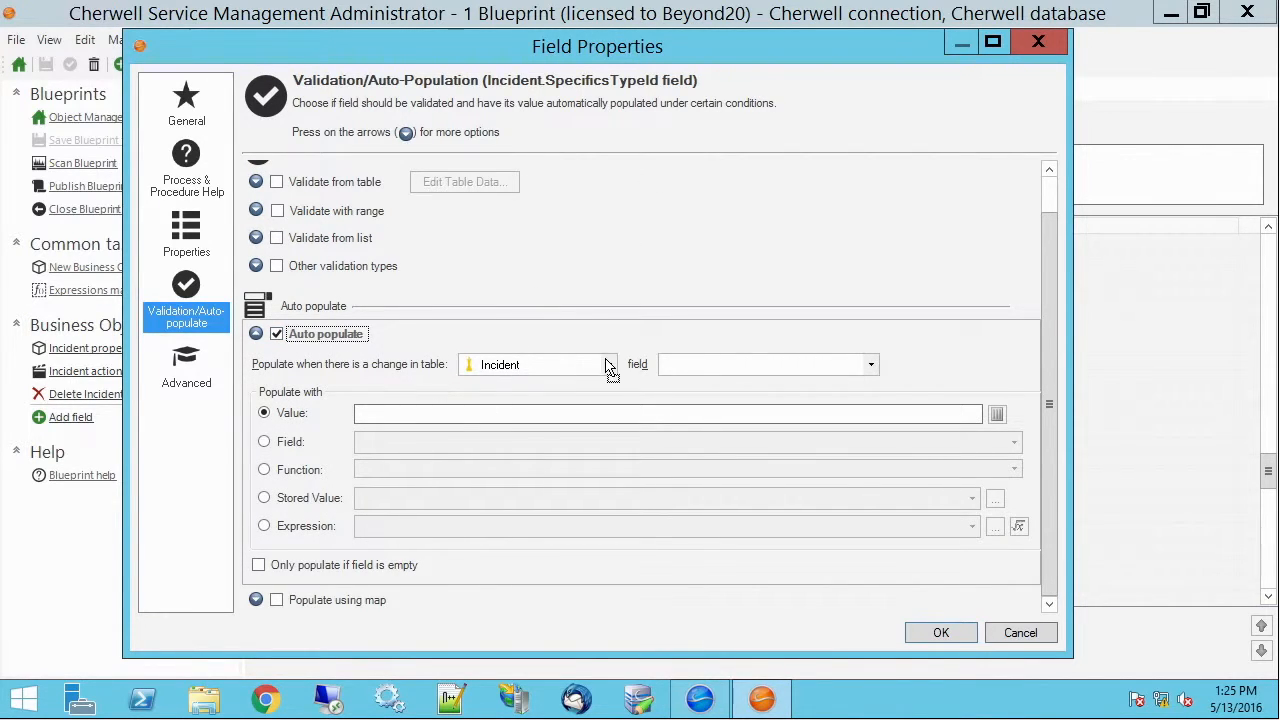
click(869, 367)
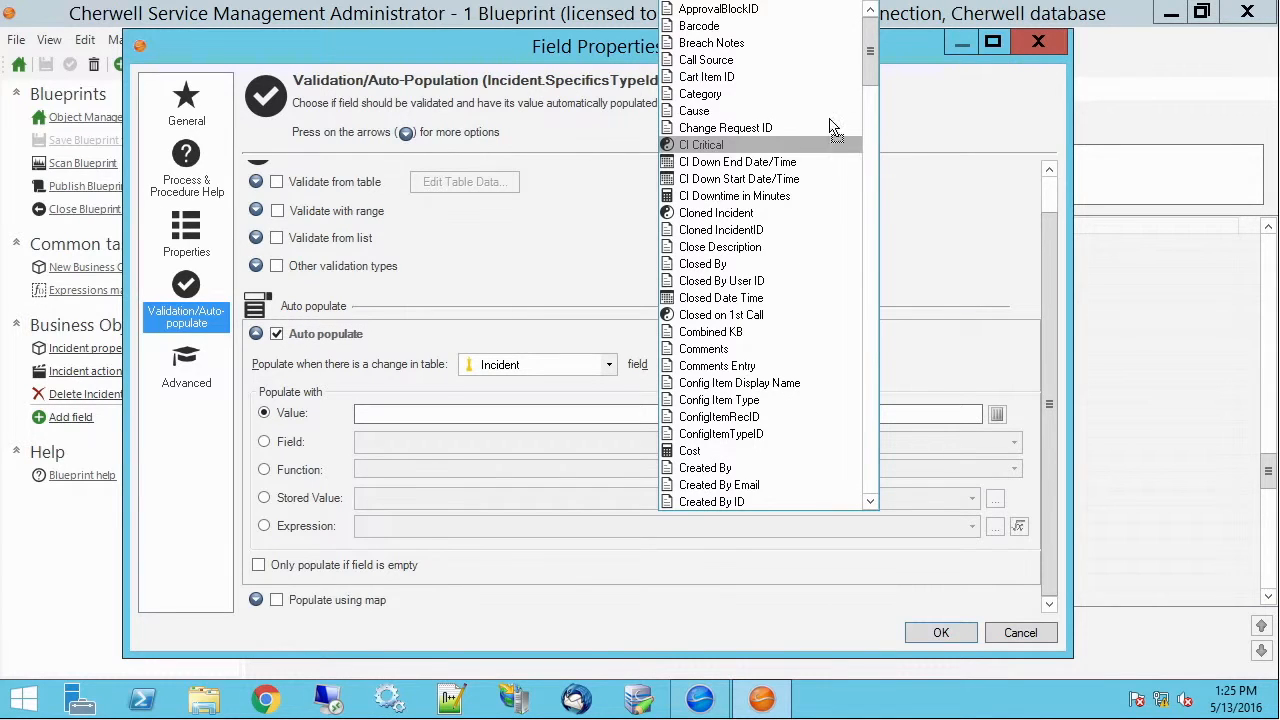
drag(871, 120, 840, 388)
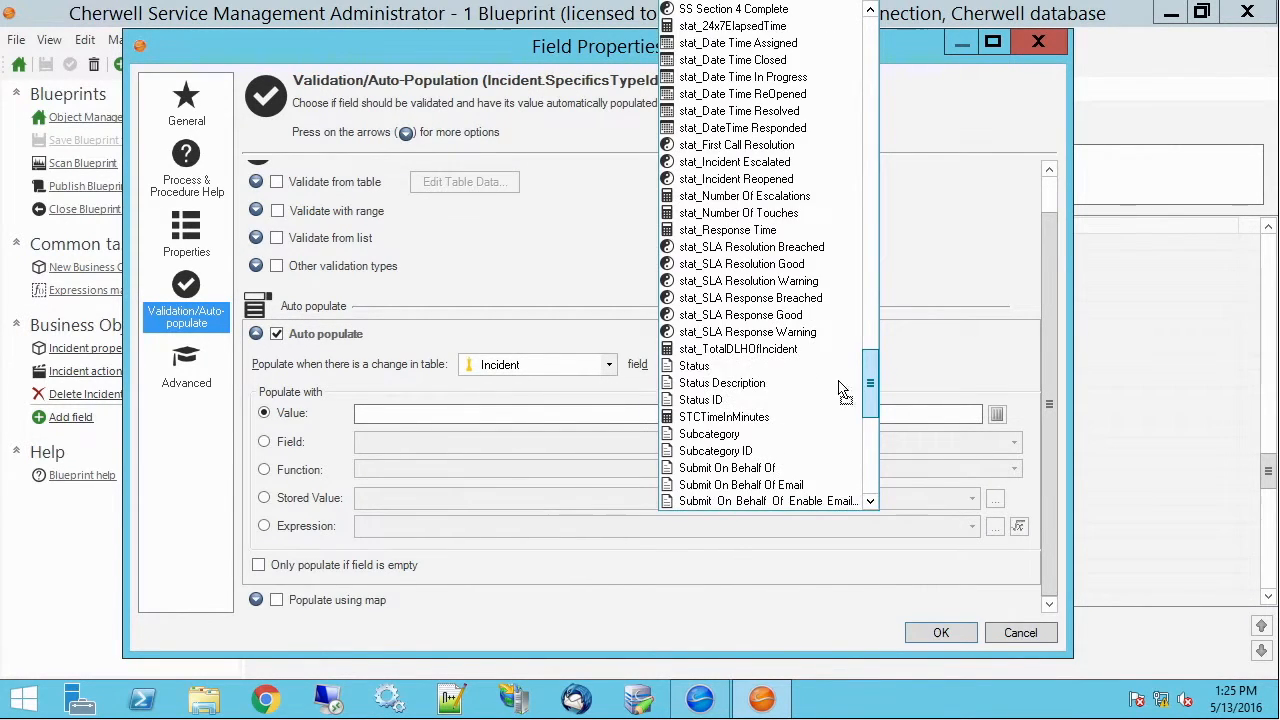
click(738, 436)
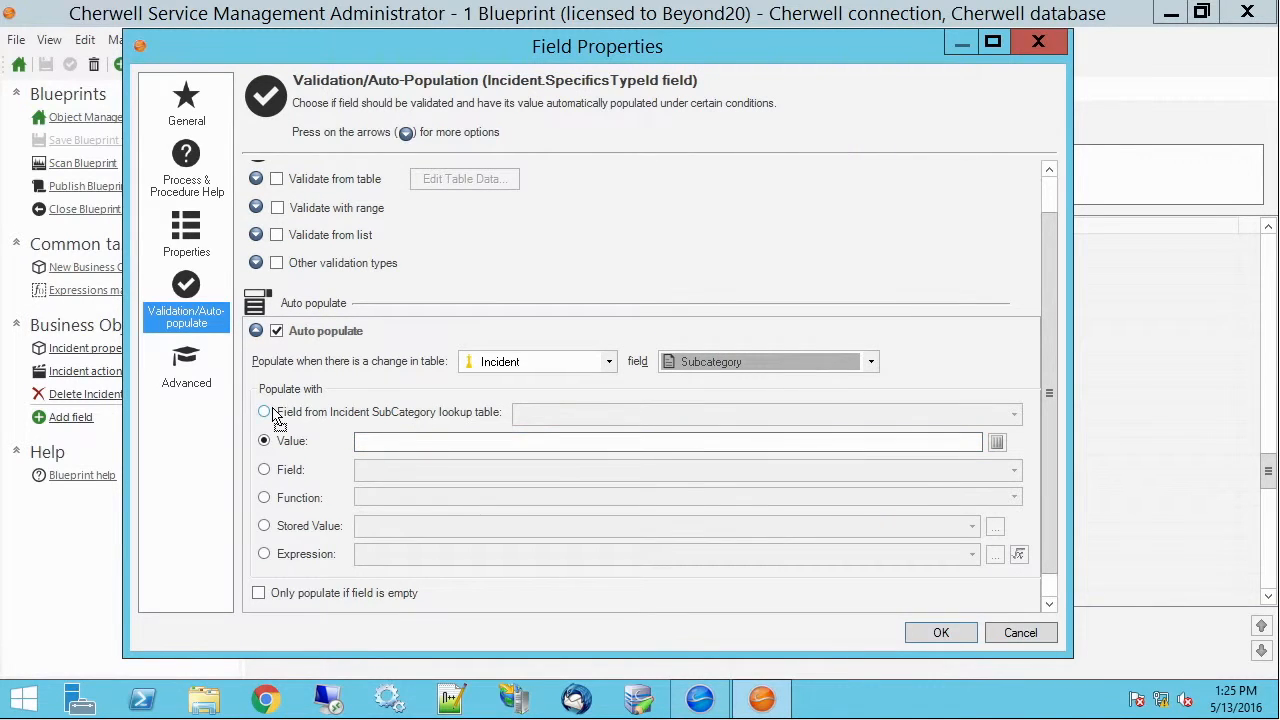
click(449, 414)
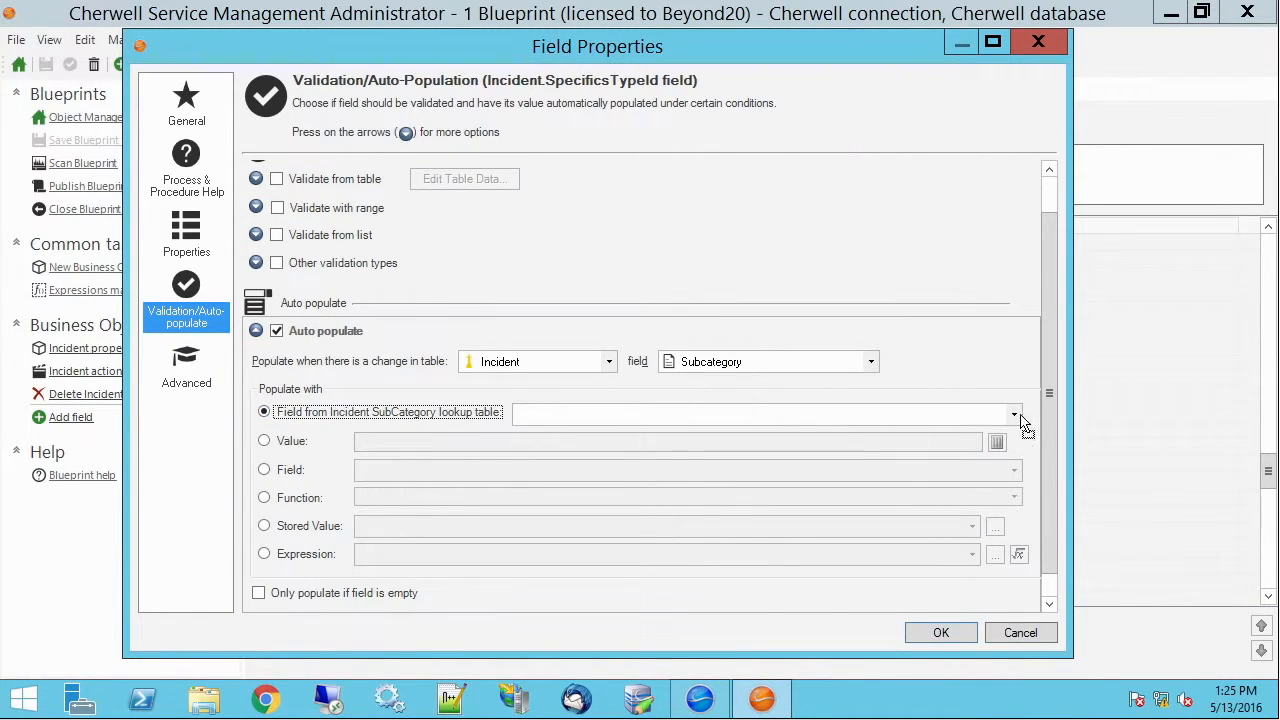
click(1014, 415)
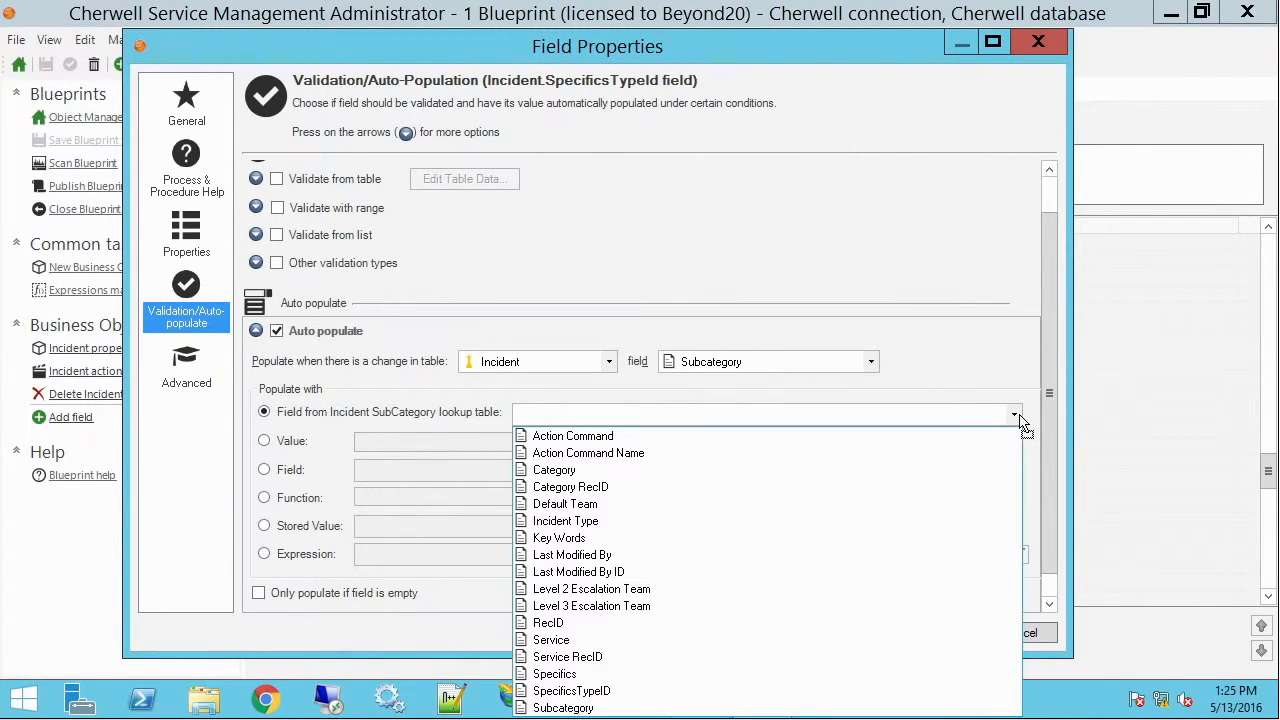
click(812, 691)
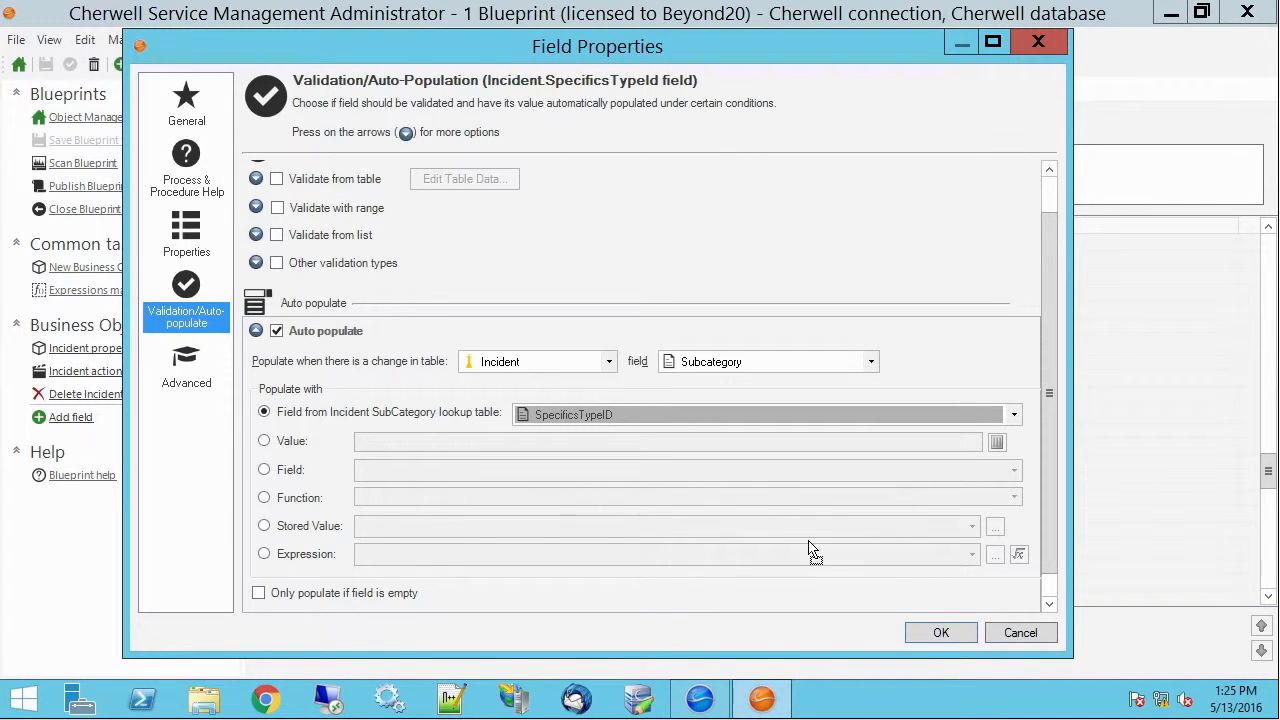
click(935, 634)
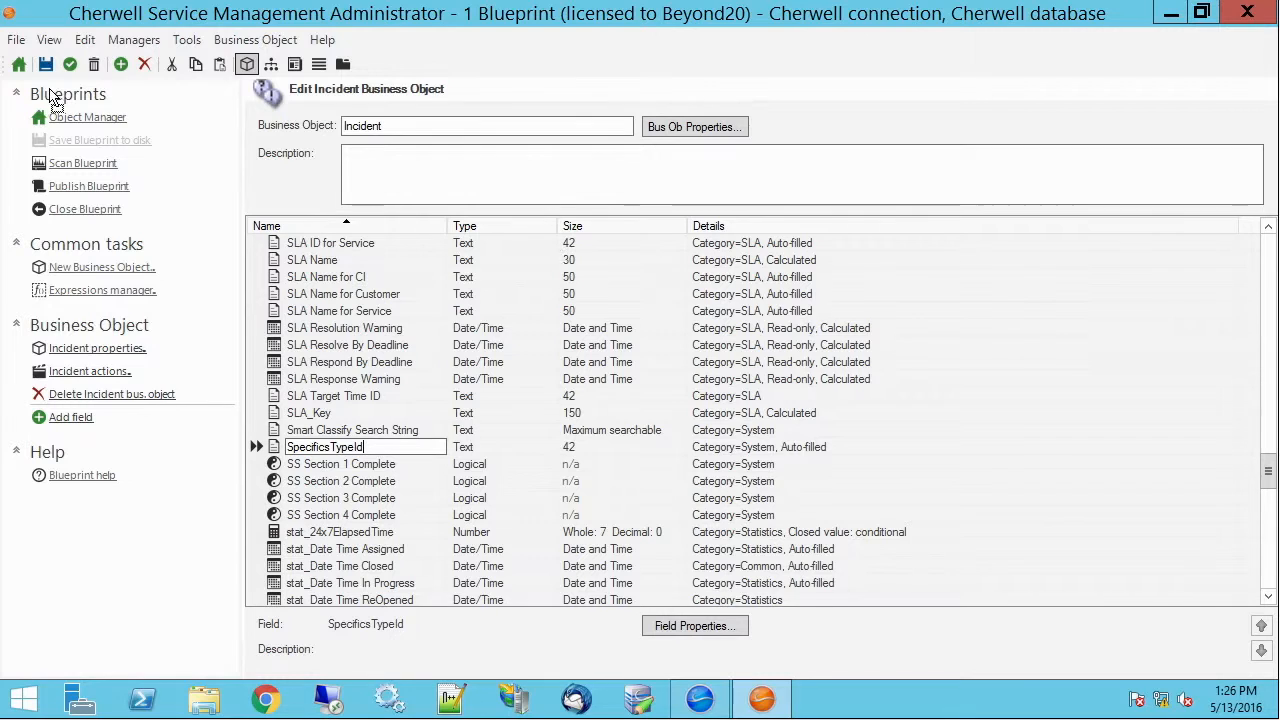
Save the Incident object changes and publish the blueprint with the default publishing options
click(45, 64)
click(88, 187)
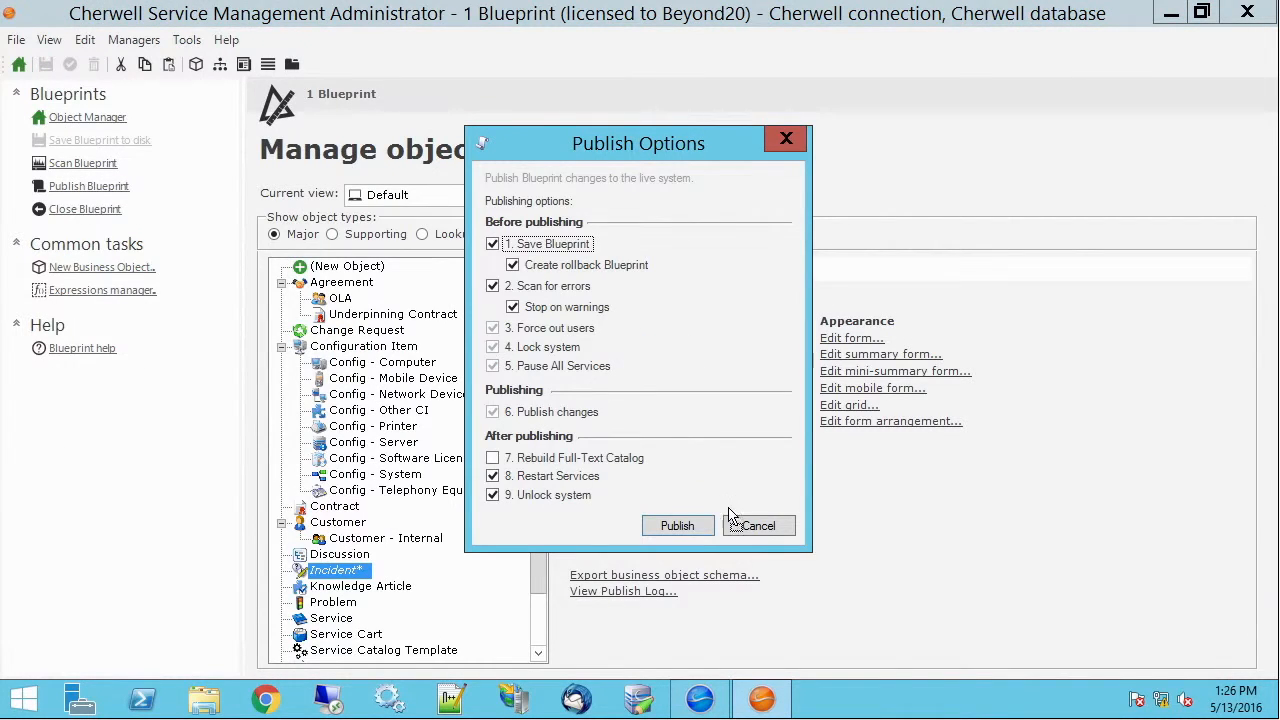
click(678, 526)
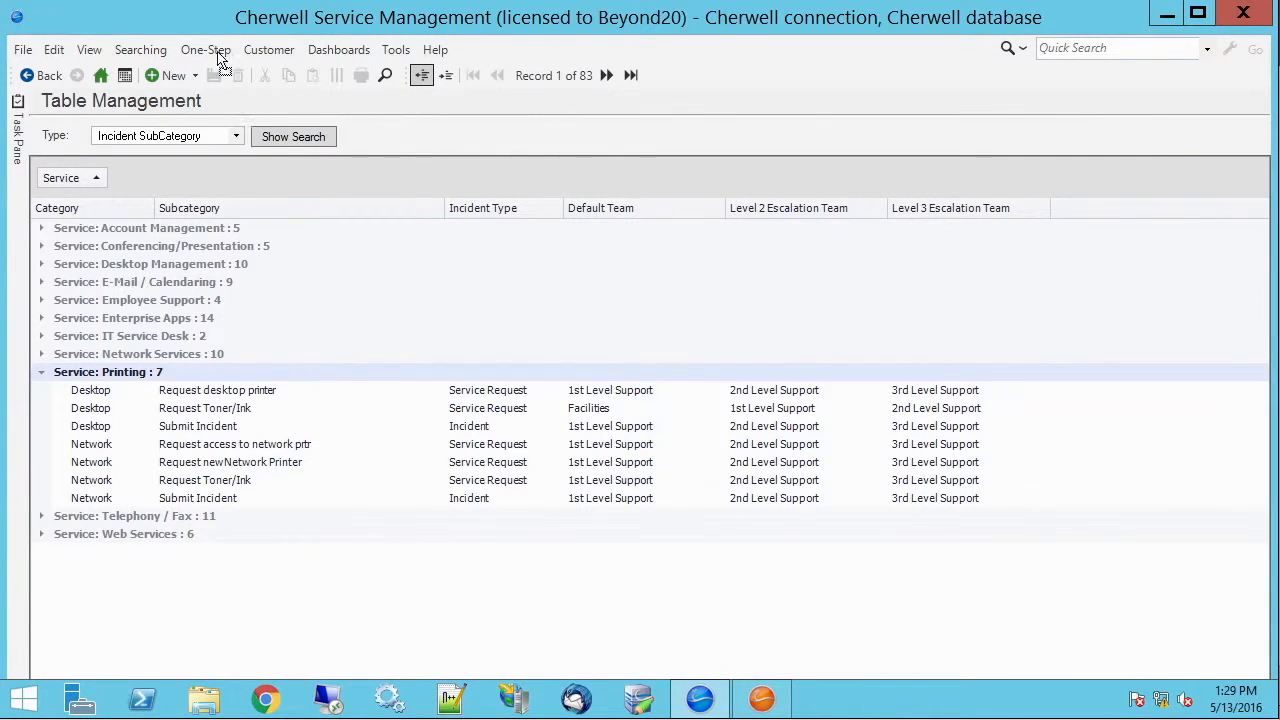
Open the Printing service's Request desktop printer record in the Incident SubCategory table and view its available Specifics choices
click(397, 52)
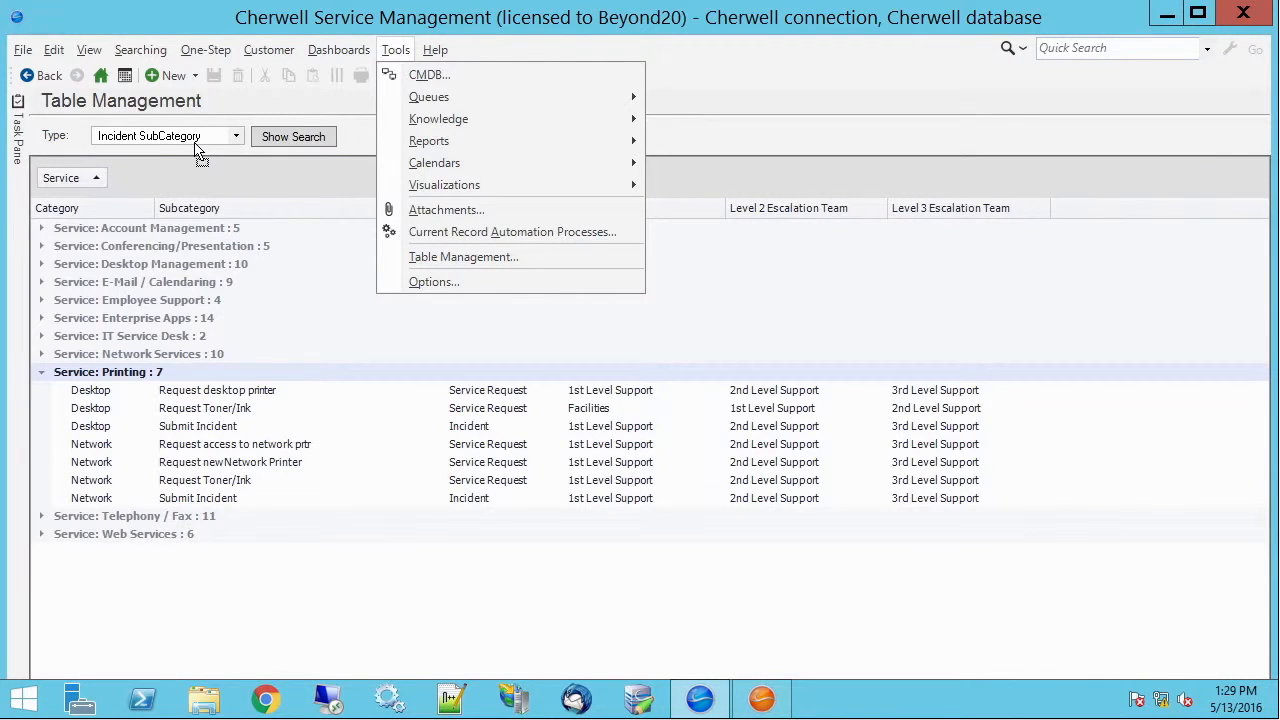
click(298, 27)
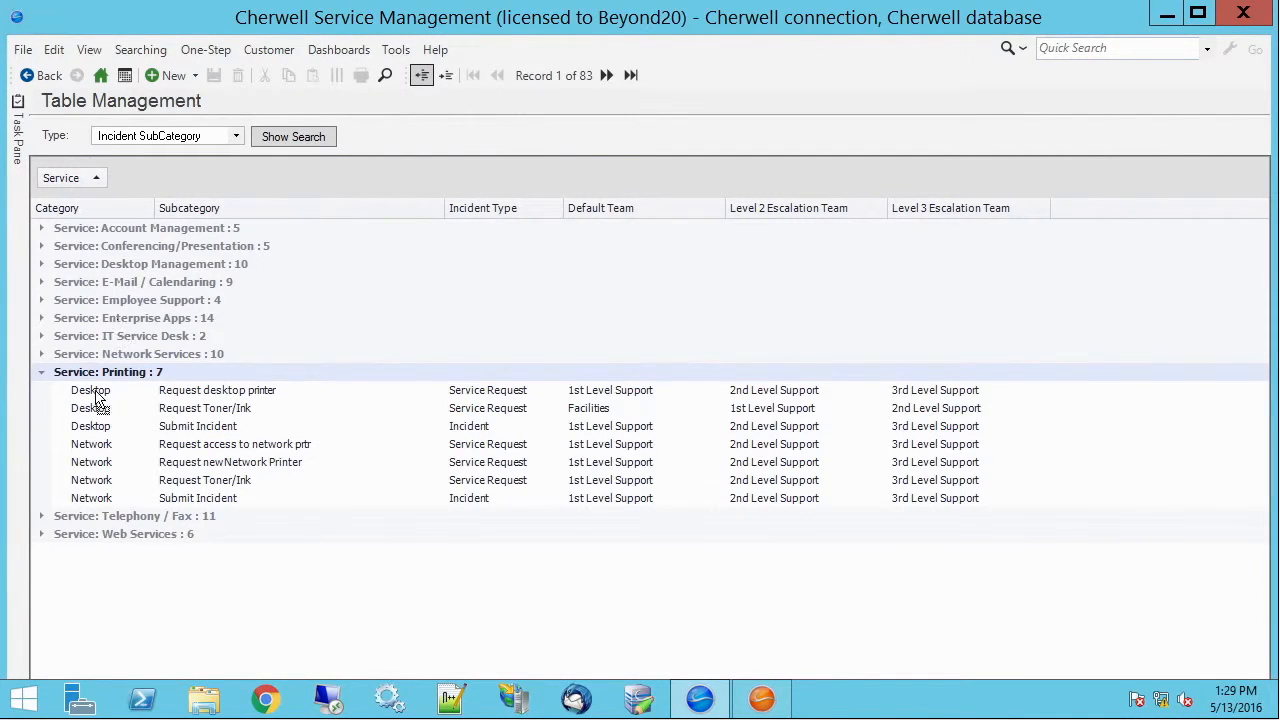
click(197, 395)
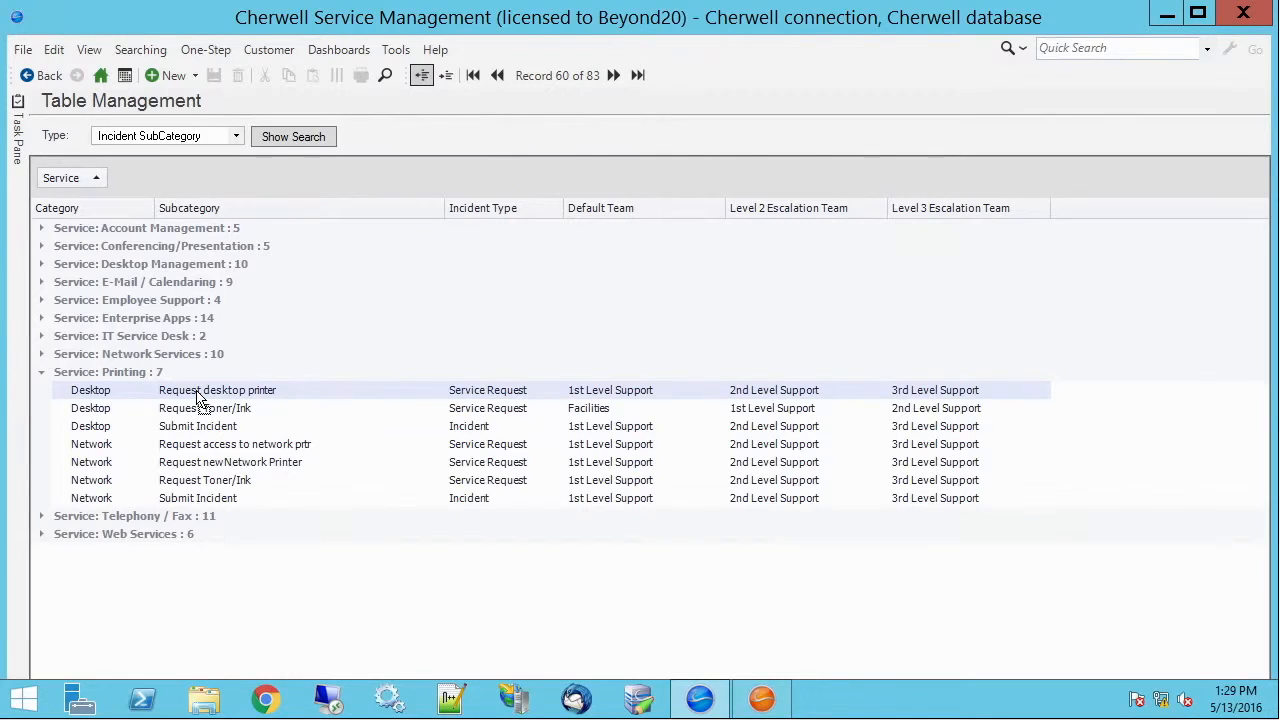
double_click(197, 395)
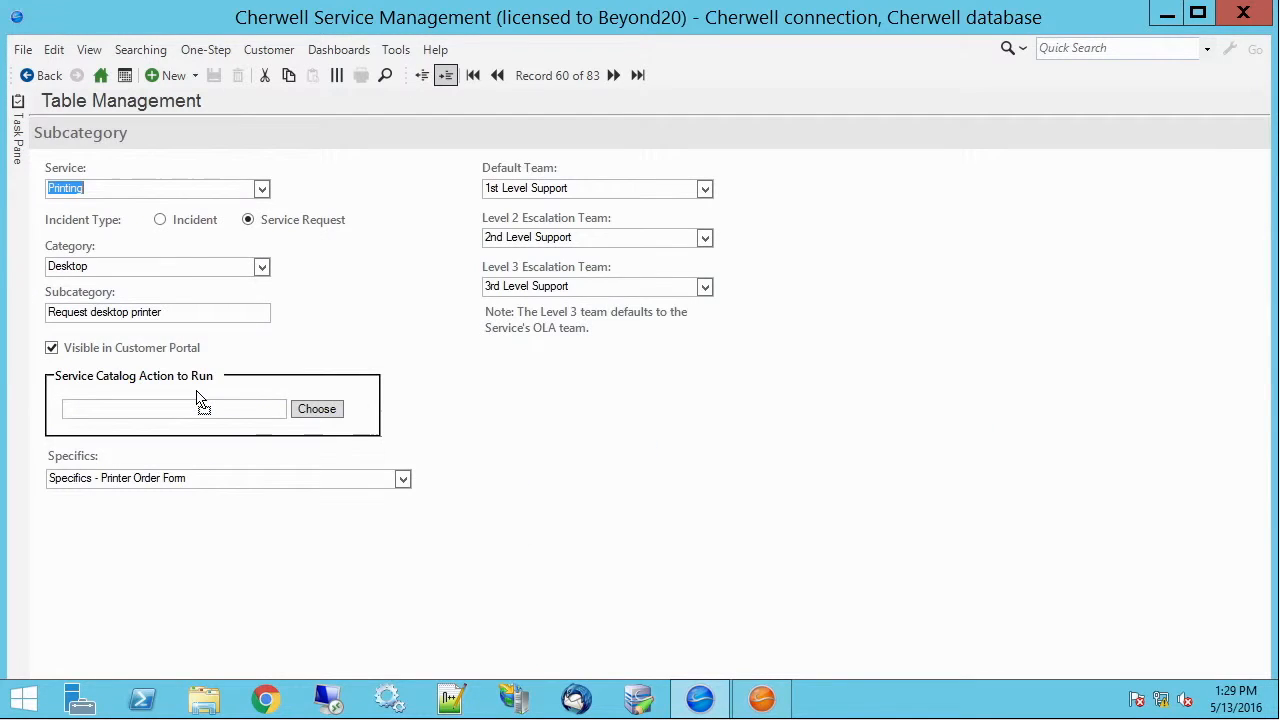
click(402, 480)
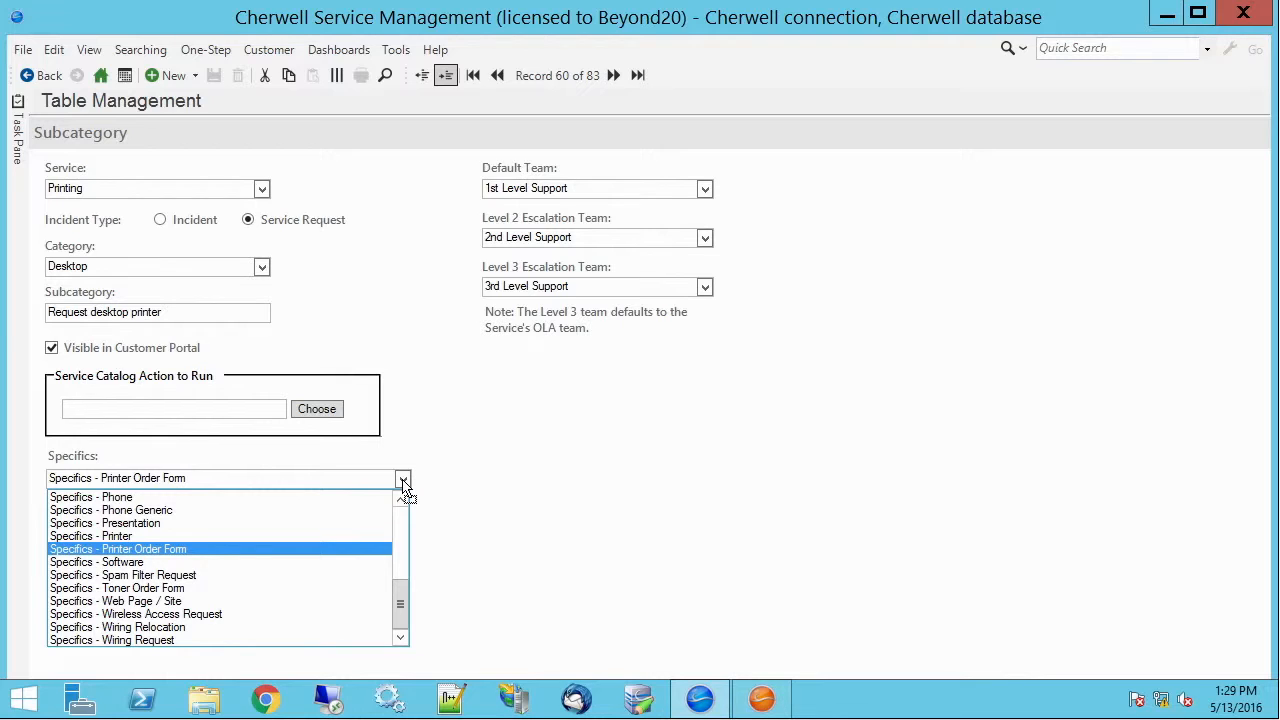
click(403, 481)
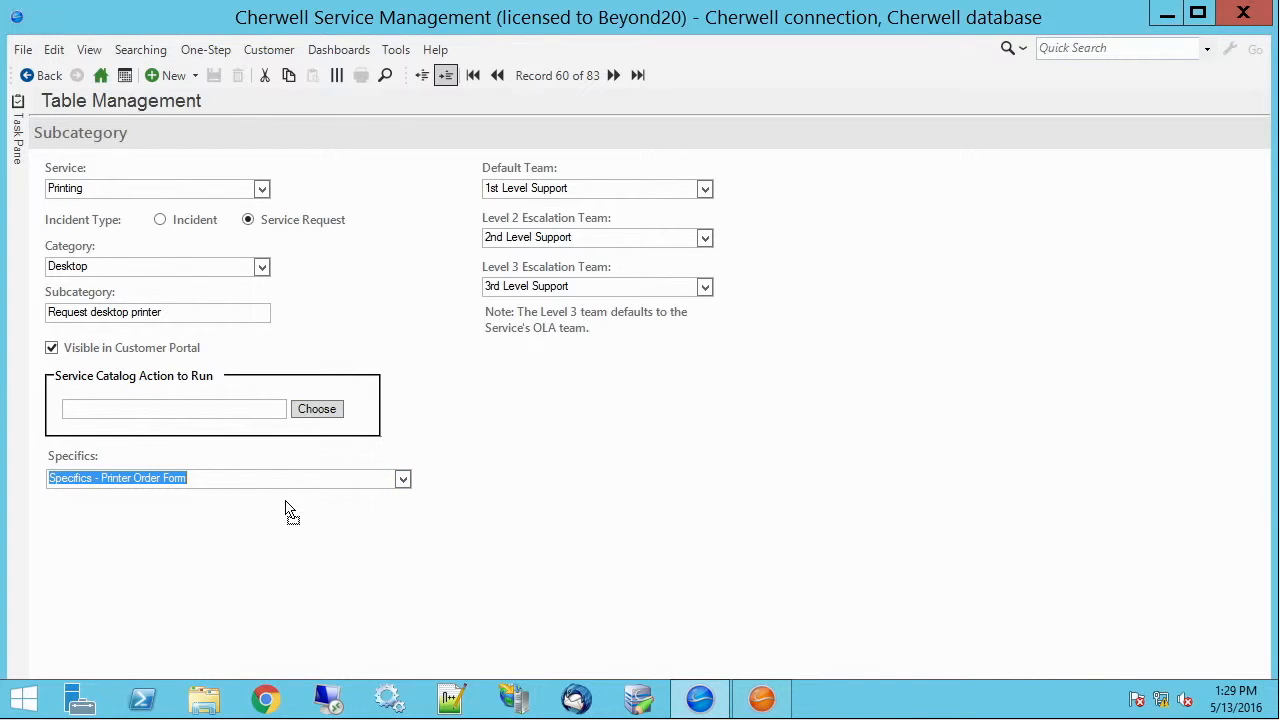
Page forward through the following Printing subcategory records to Request new Network Printer and check their assigned Specifics forms
click(613, 75)
click(613, 75)
click(613, 75)
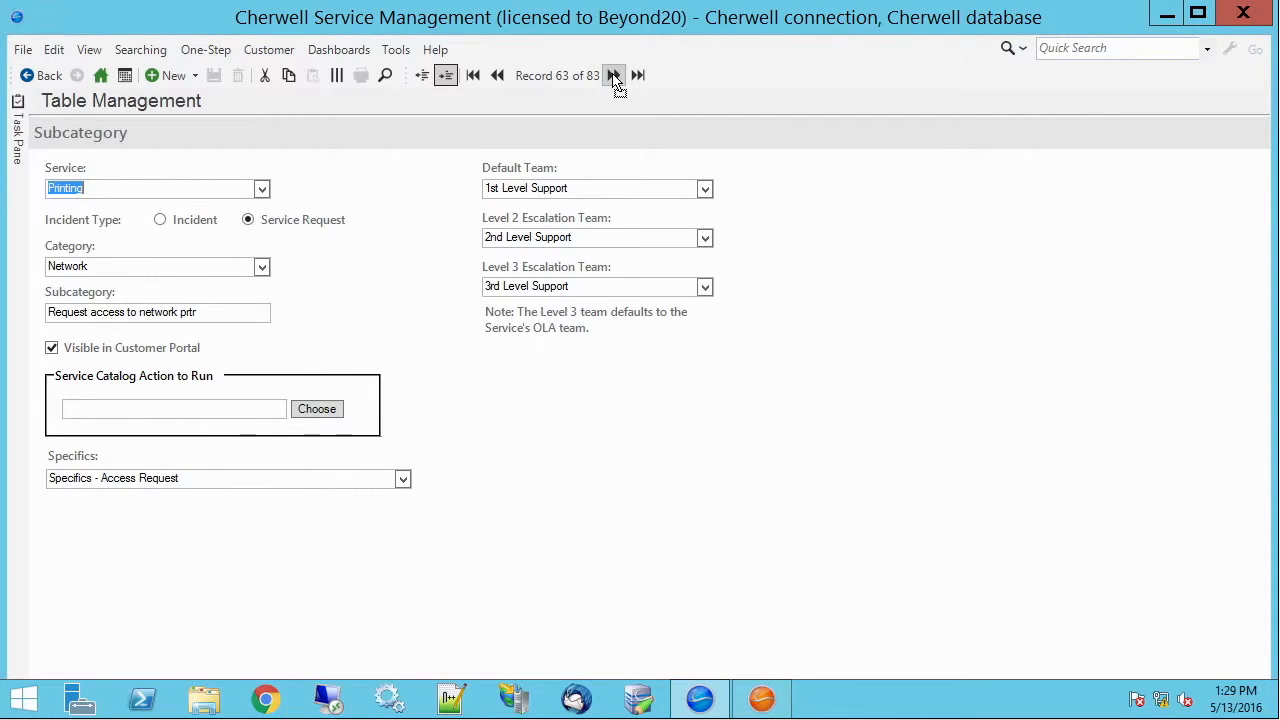
click(613, 75)
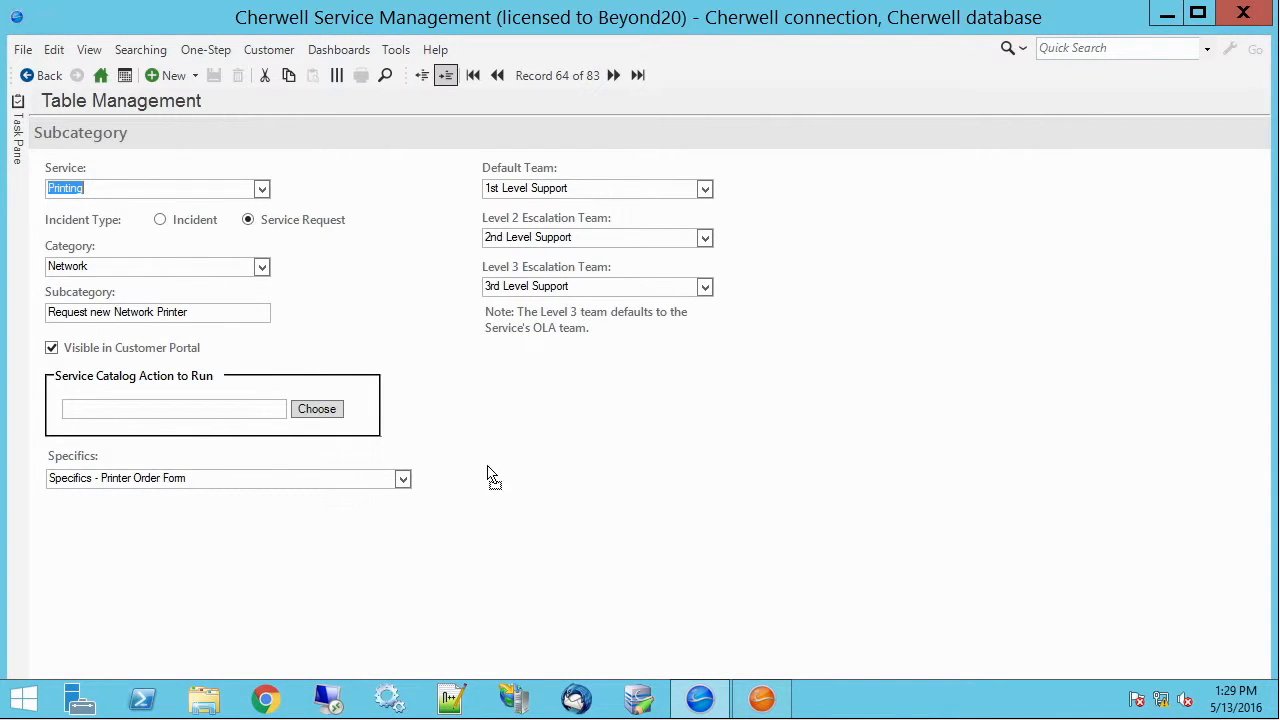
Switch to Cherwell Service Management Administrator, open blueprint 1.bp and view the Specifics objects among the supporting objects
click(762, 698)
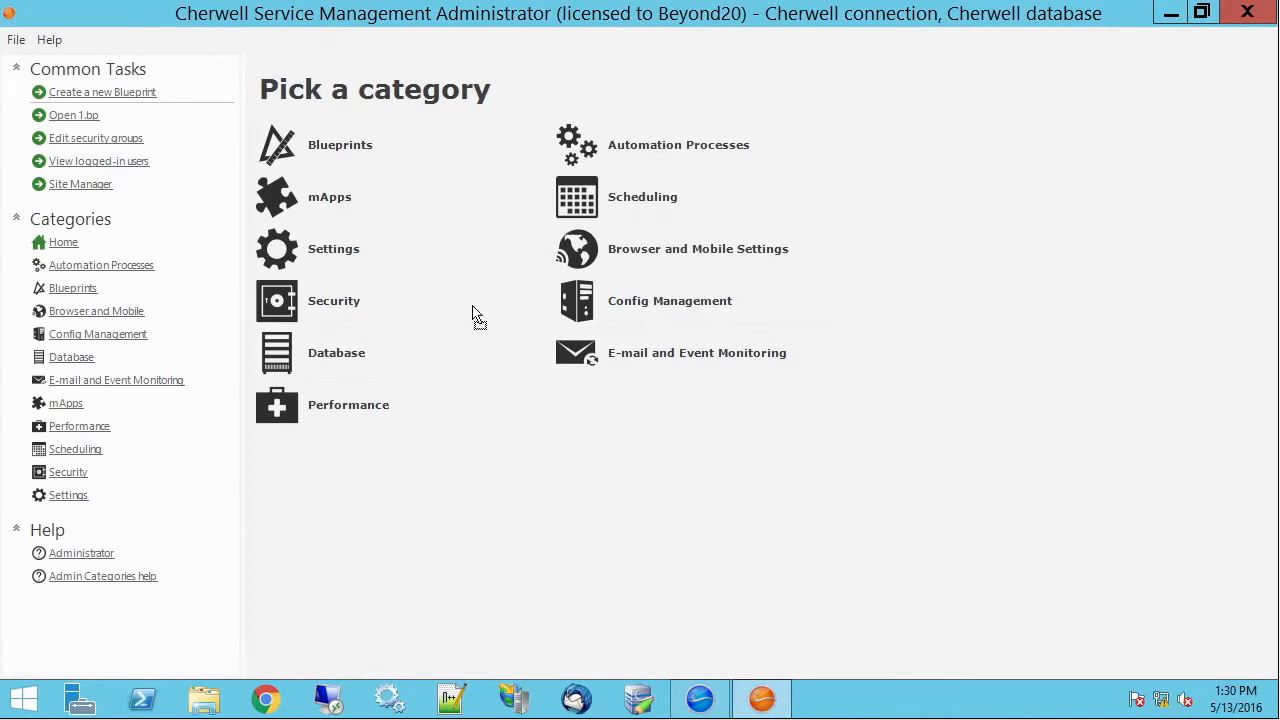
click(76, 116)
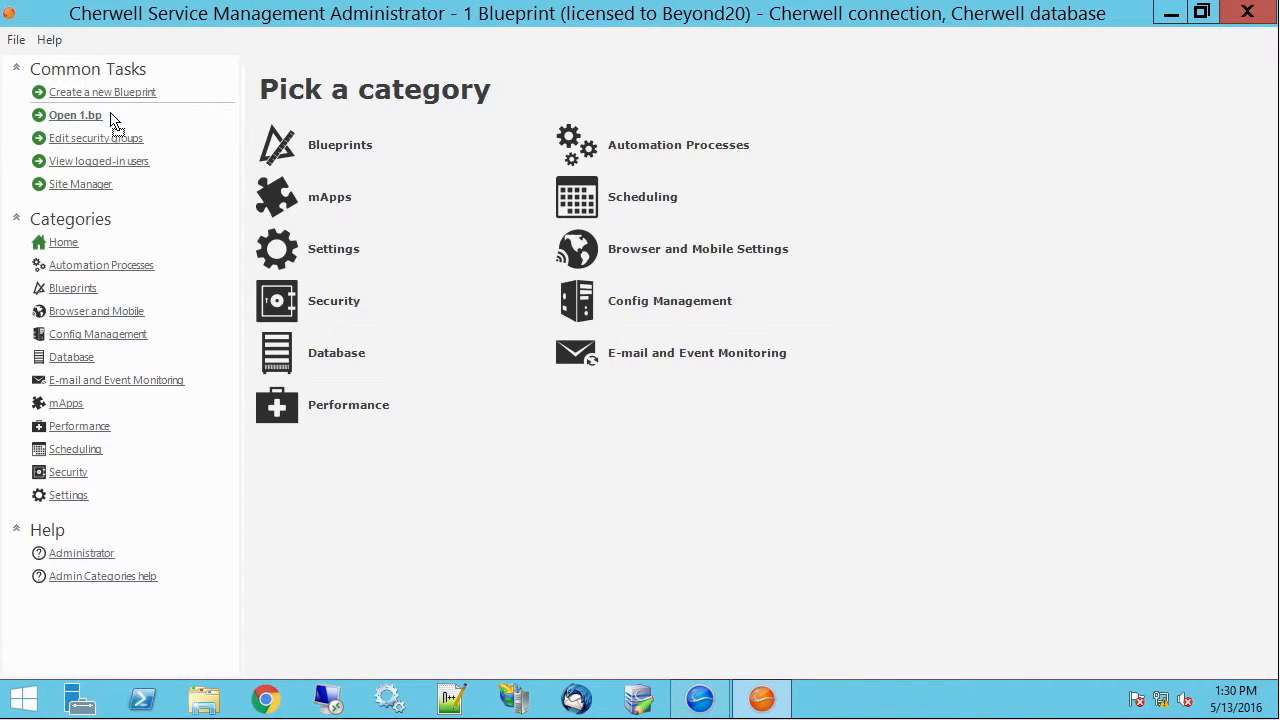
click(332, 233)
scroll(541, 328, down, 2)
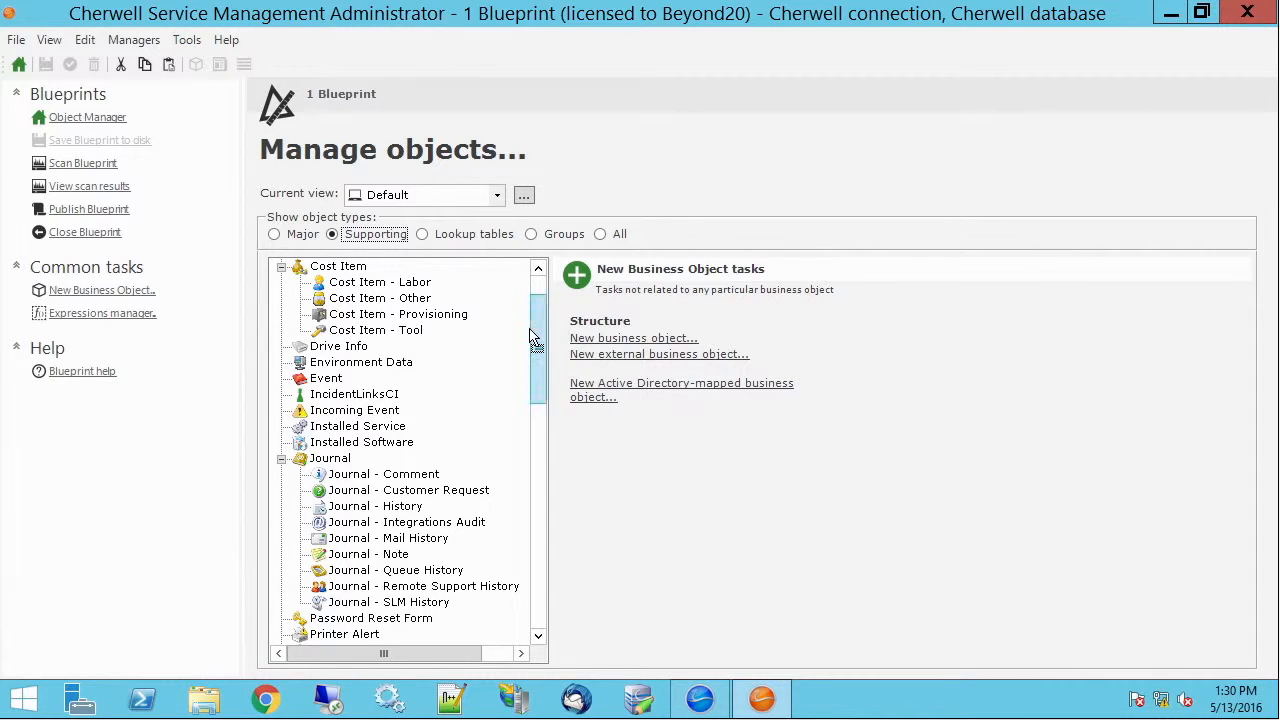
drag(541, 343, 538, 522)
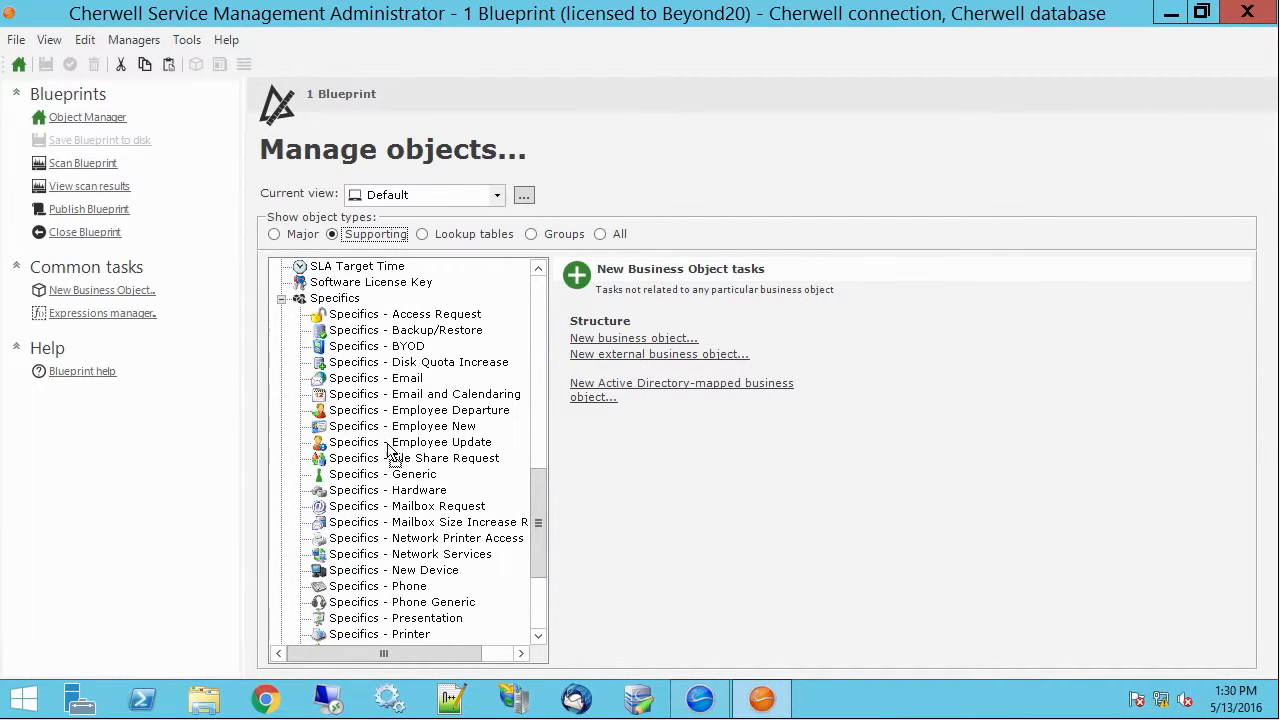
Return to the Cherwell Service Management client and create a new incident
click(700, 698)
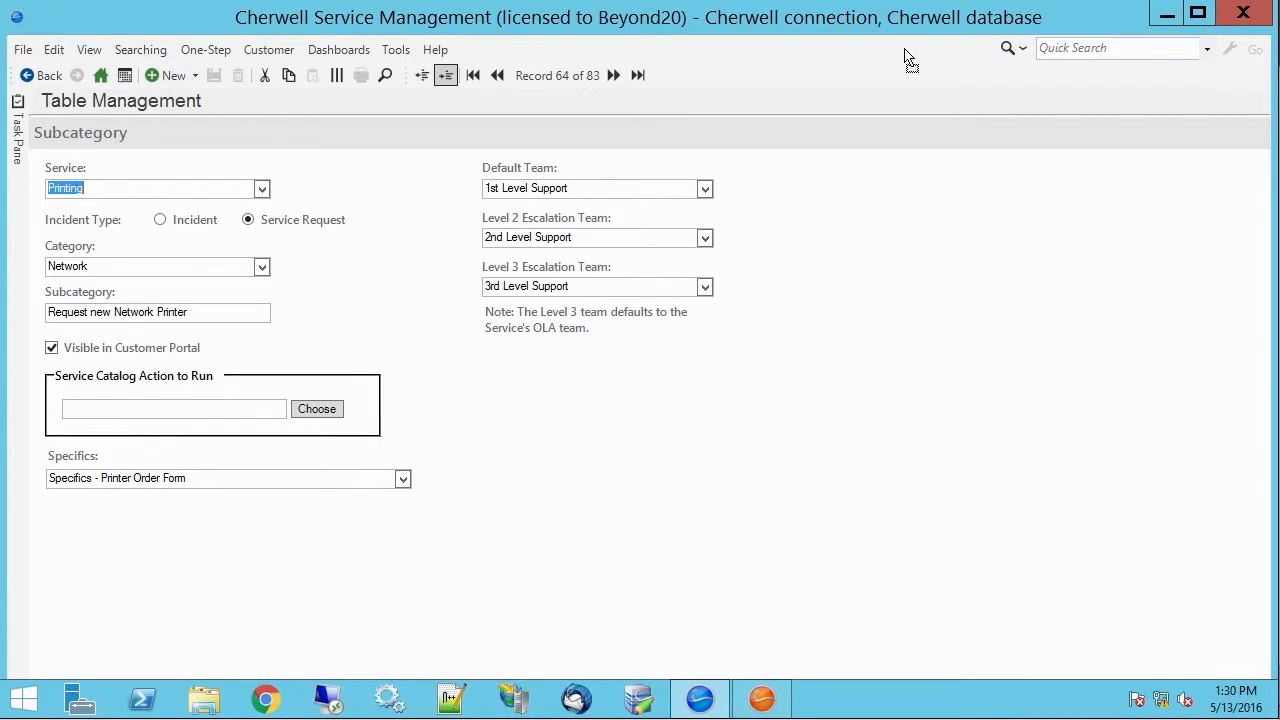
click(196, 77)
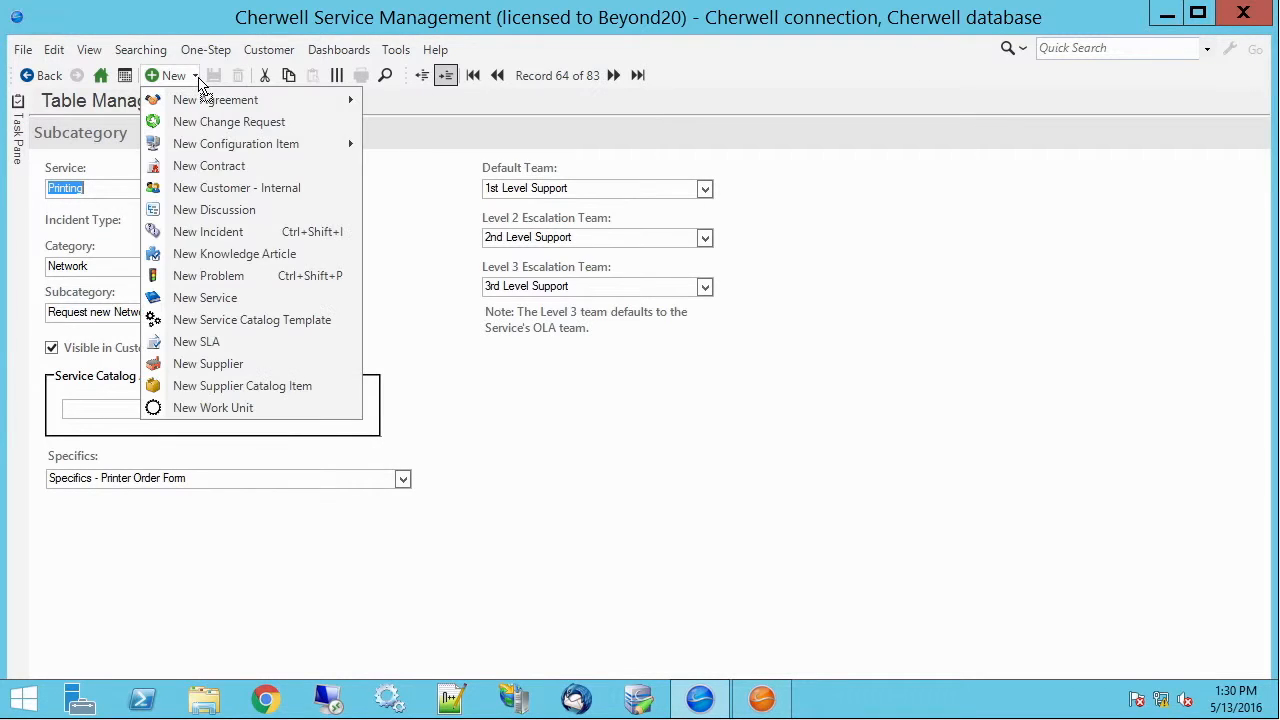
click(232, 238)
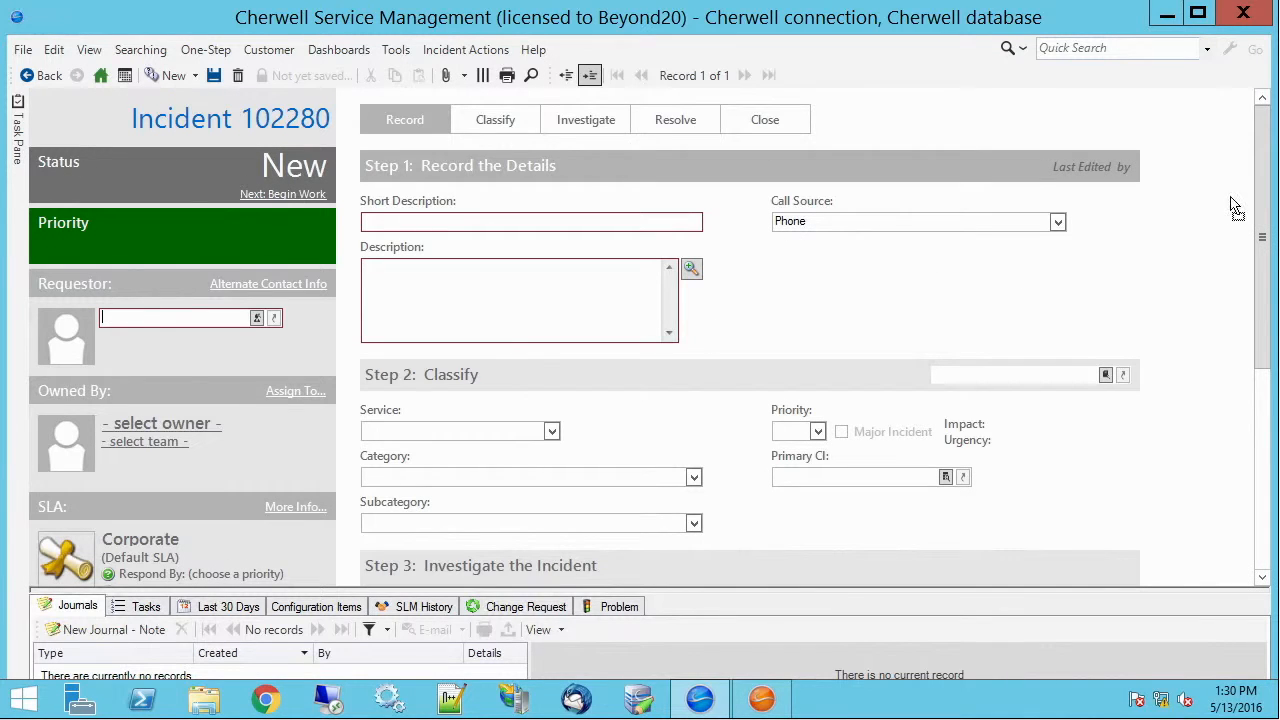
Classify the new incident with service Printing, category Desktop and subcategory Request desktop printer
scroll(1264, 245, down, 2)
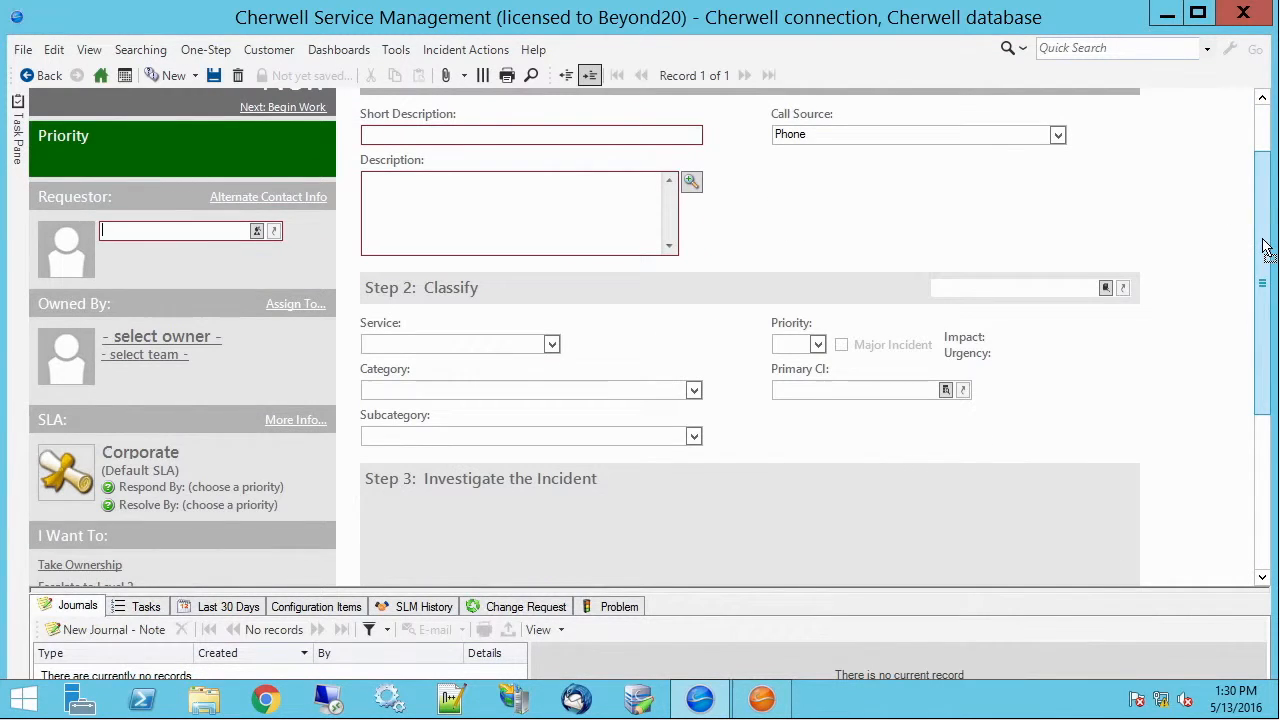
scroll(1264, 250, down, 1)
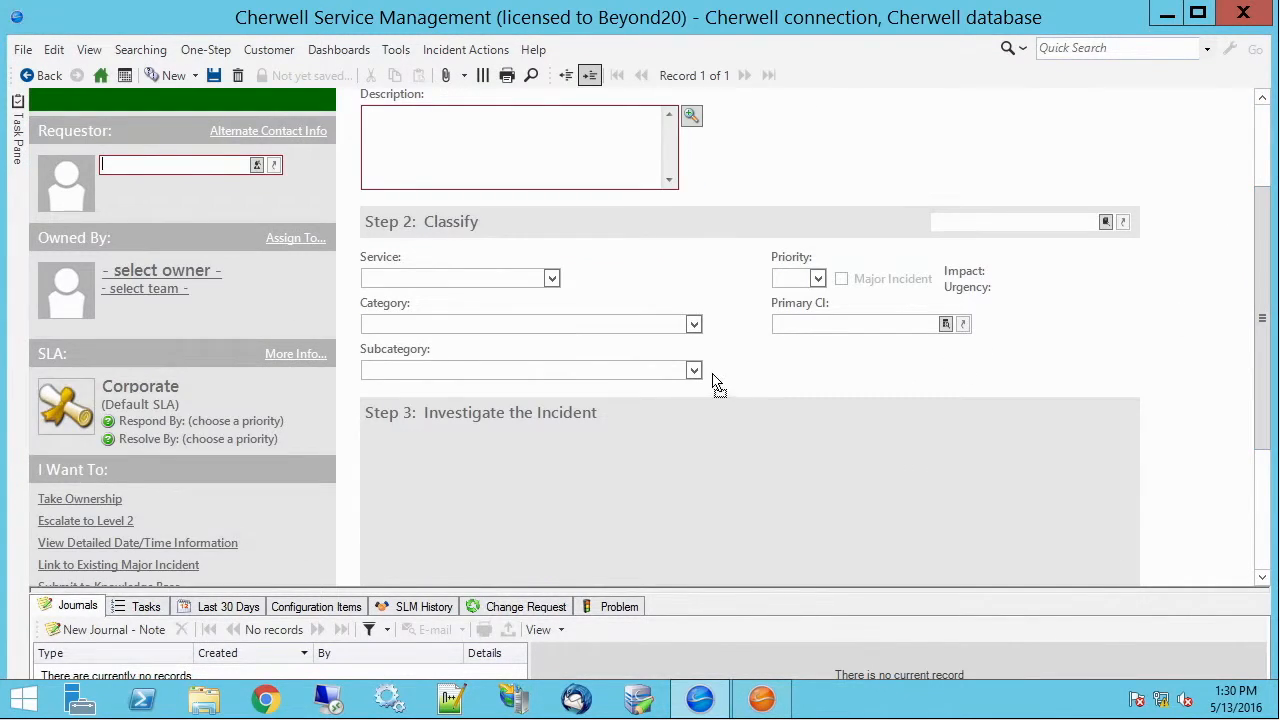
click(551, 278)
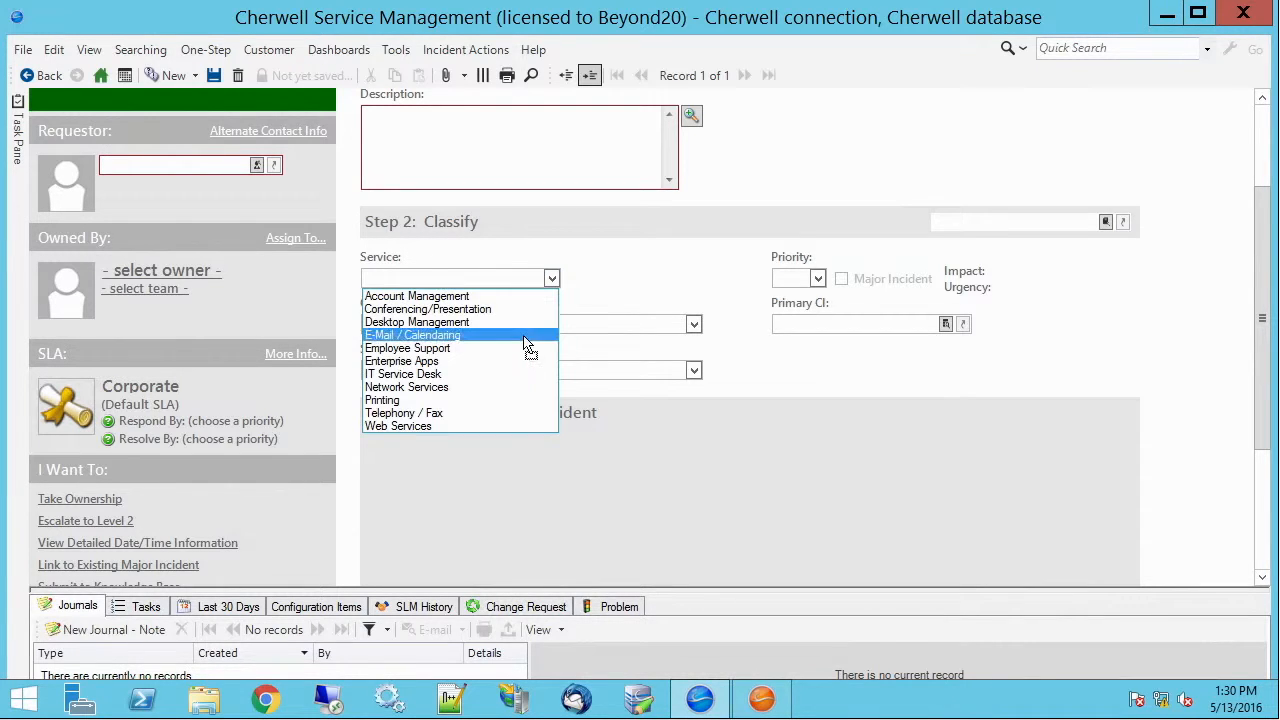
click(440, 401)
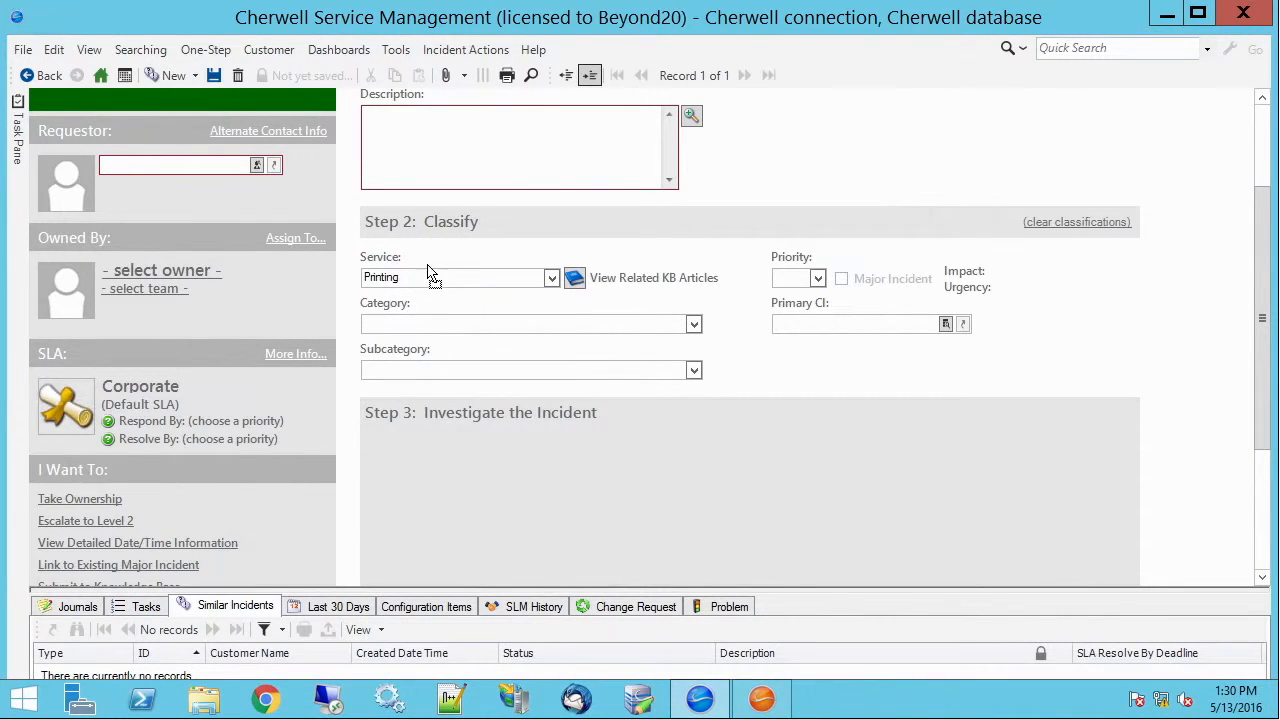
click(693, 324)
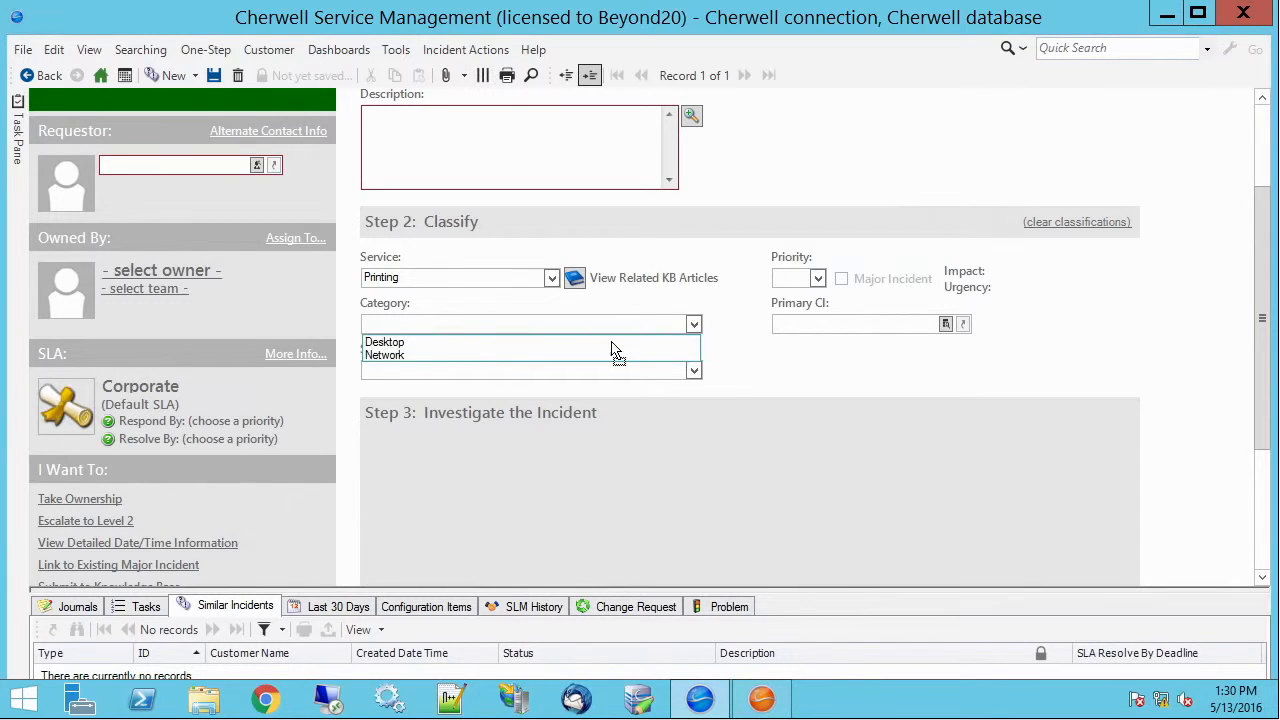
click(484, 344)
click(699, 372)
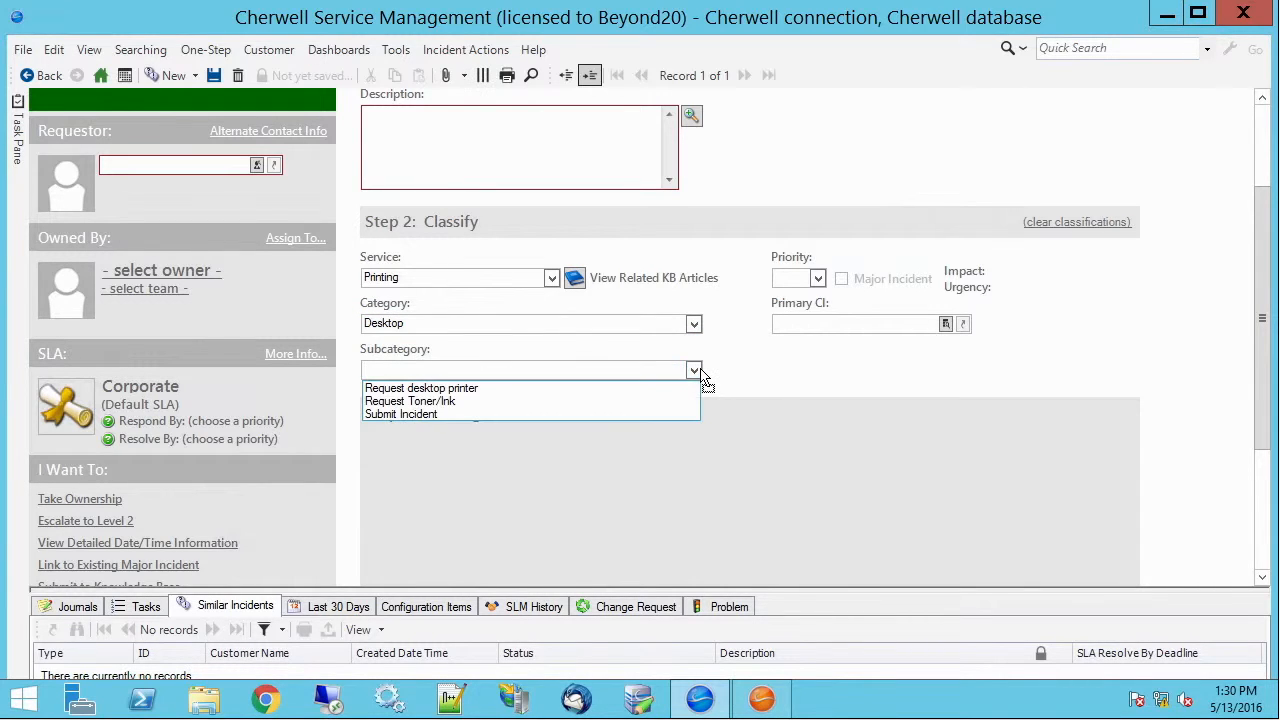
click(565, 390)
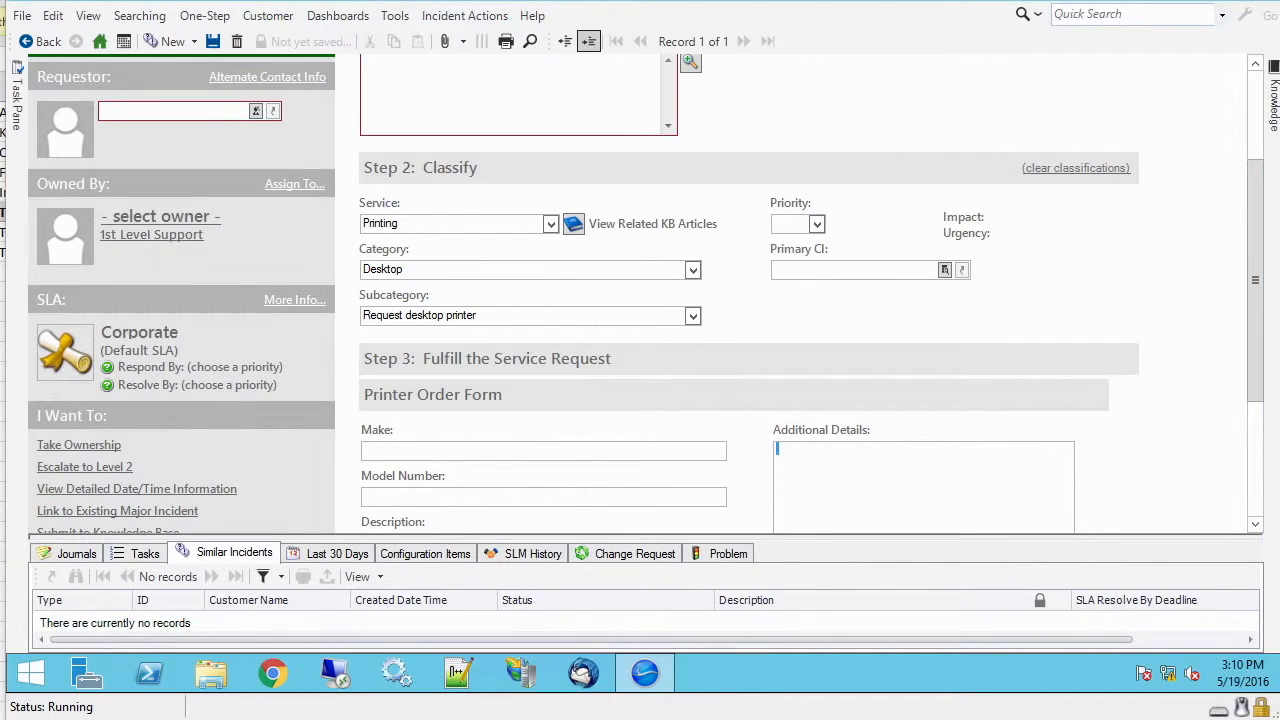